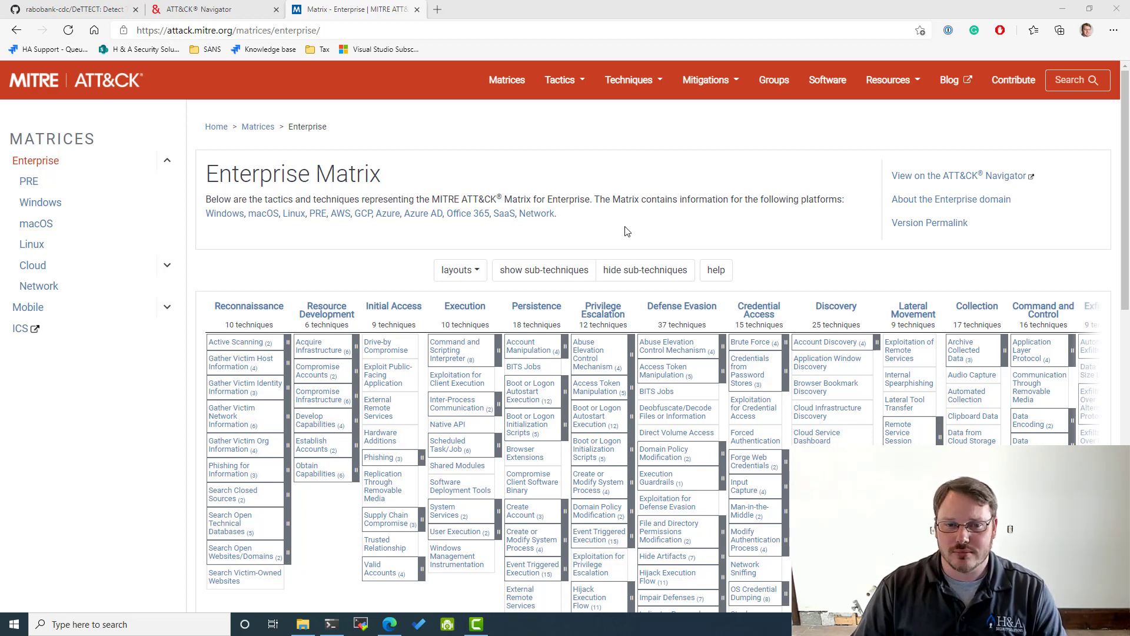
- From the DeTTECT repository README, open the DeTT&CT Editor link in a new tab to preview it
click(93, 16)
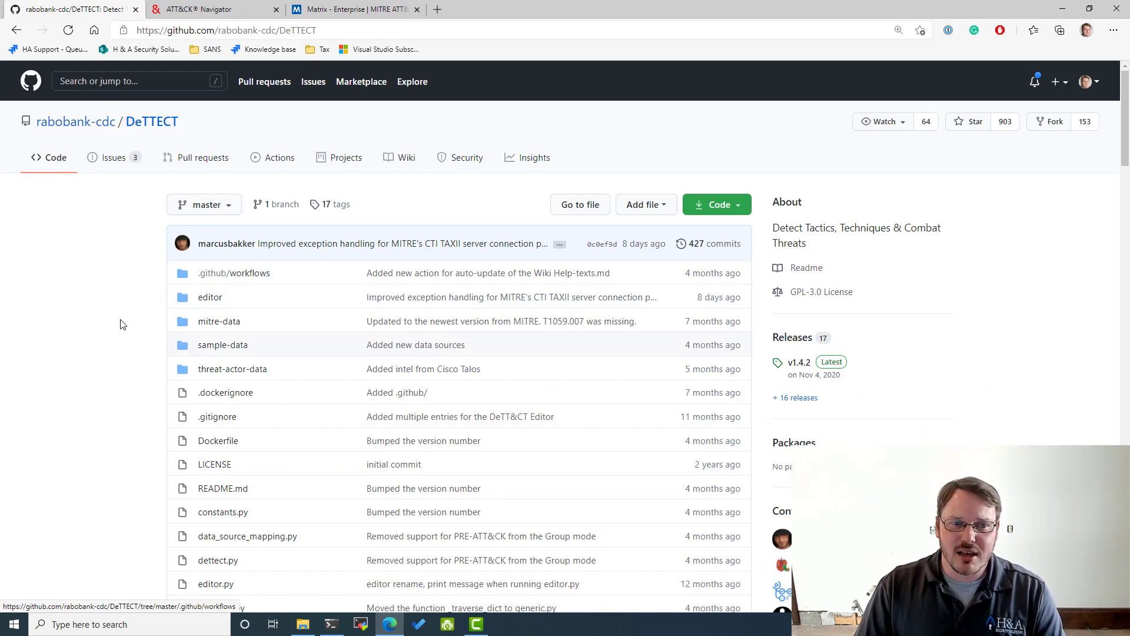
scroll(144, 353, down, 6)
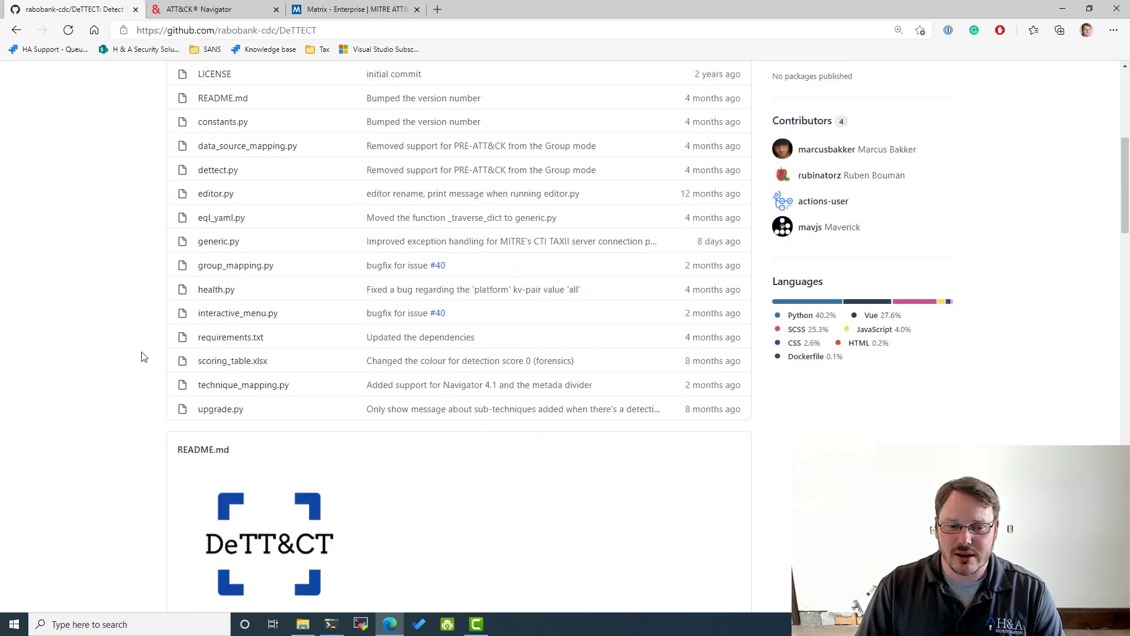
scroll(144, 357, down, 8)
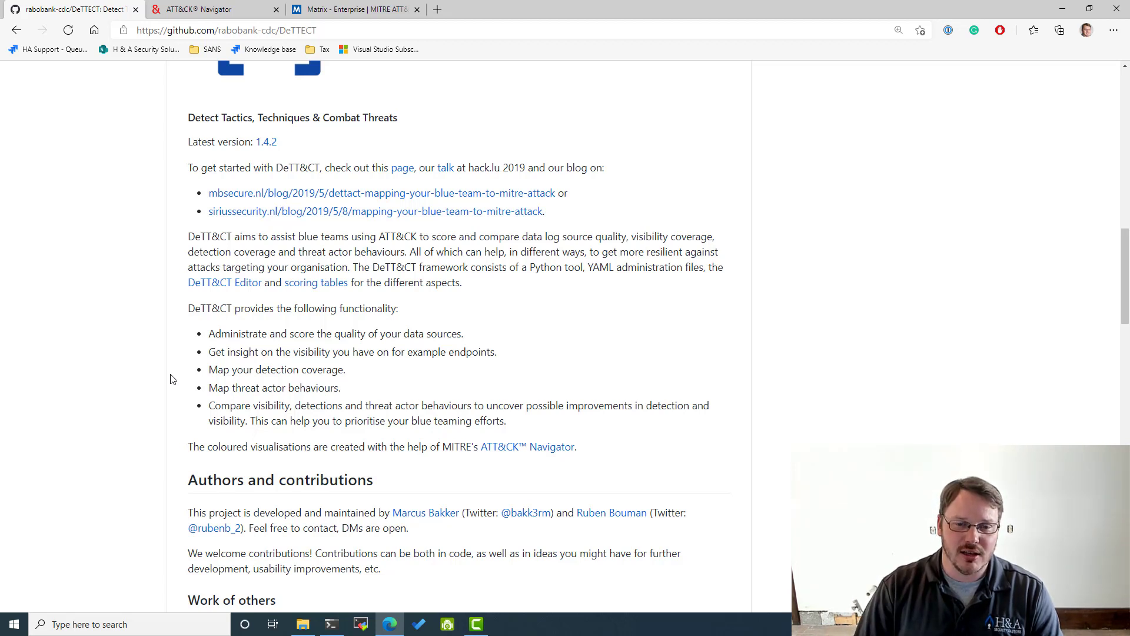
right_click(231, 285)
click(259, 292)
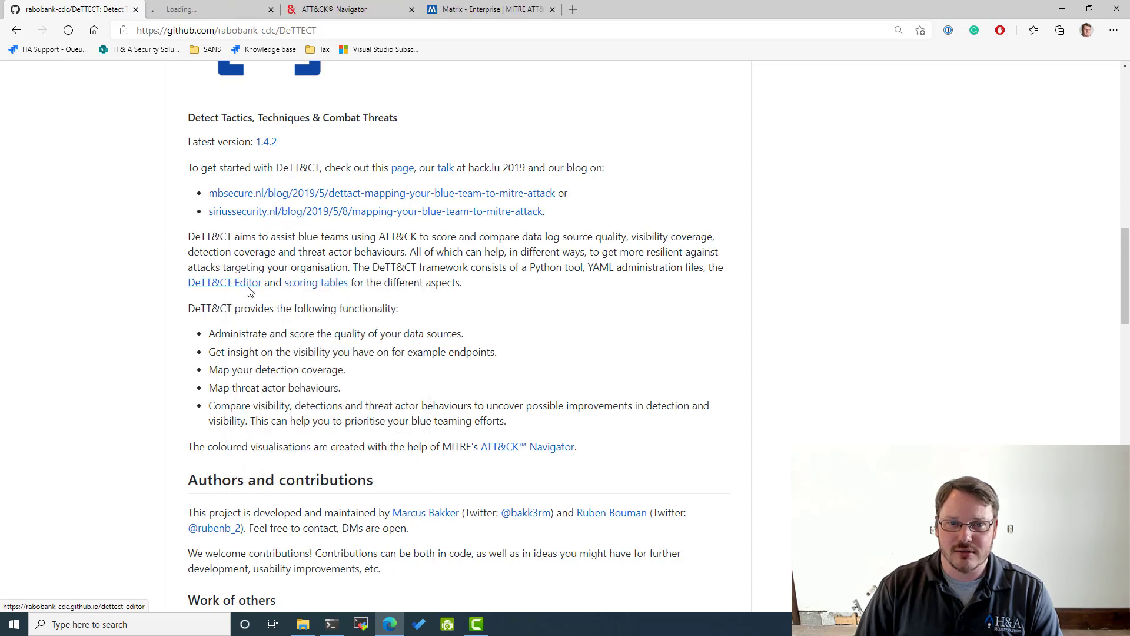
click(195, 9)
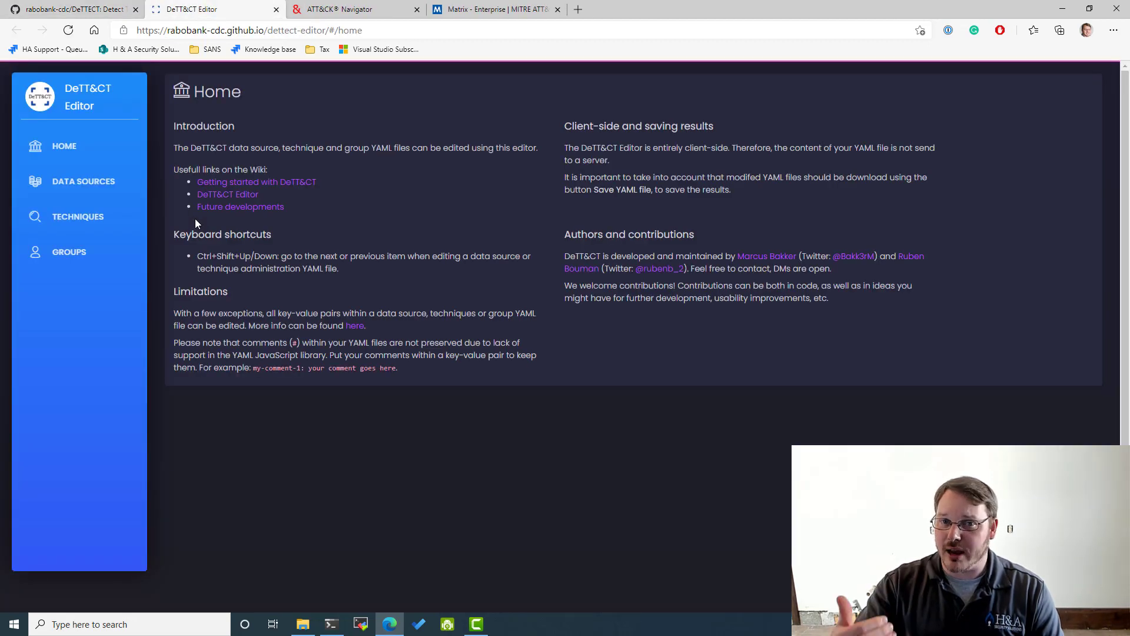
- Close the Editor preview and open the wiki's Getting started page in its own tab
click(276, 9)
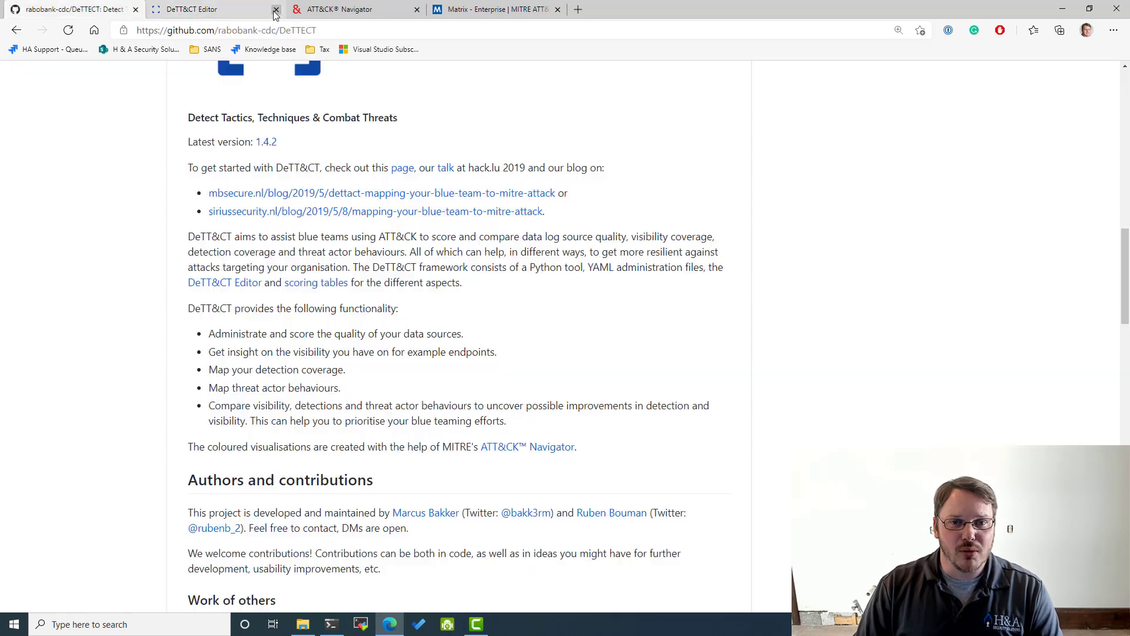
middle_click(403, 172)
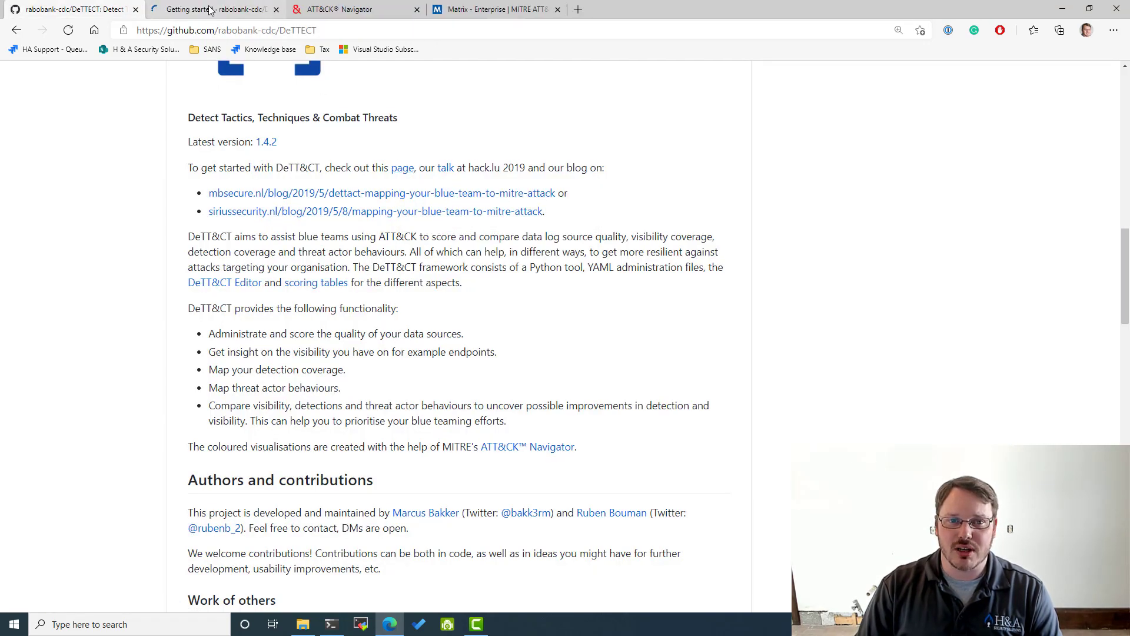
click(204, 16)
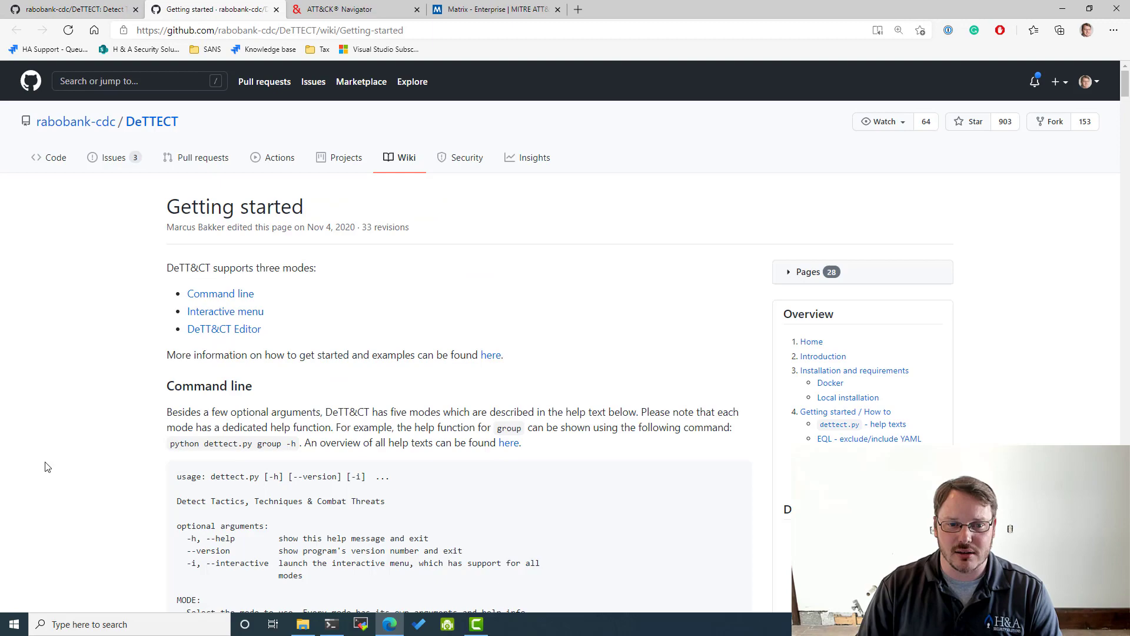
- Scroll the Getting started wiki down to the 'Which data source are covering the most techniques?' ranking
scroll(99, 455, down, 2)
scroll(118, 399, down, 20)
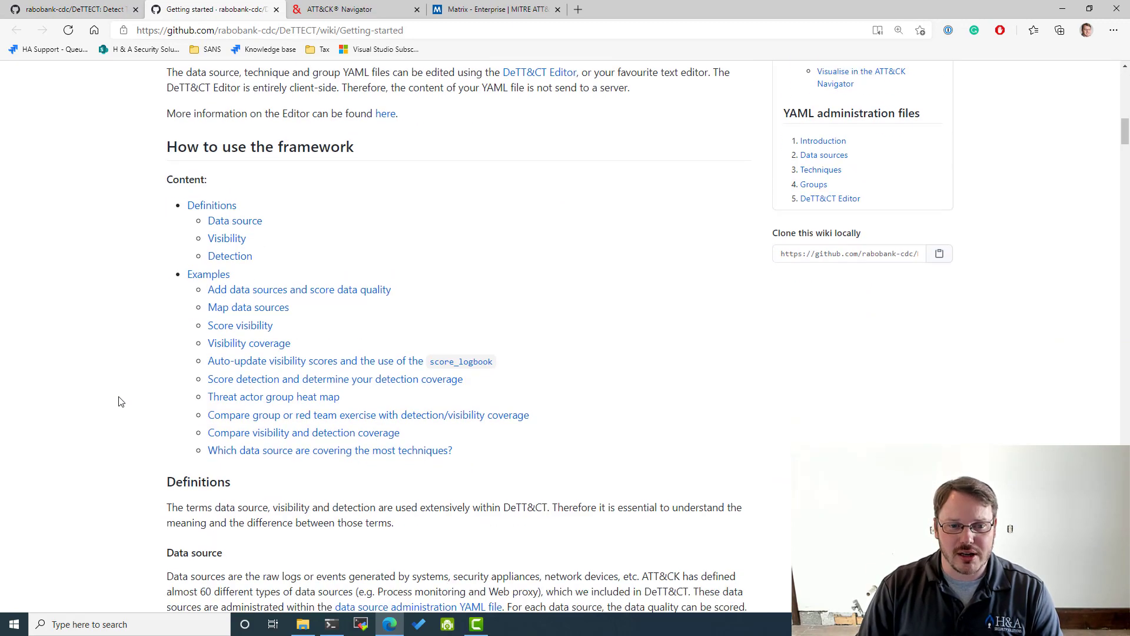
scroll(118, 399, down, 8)
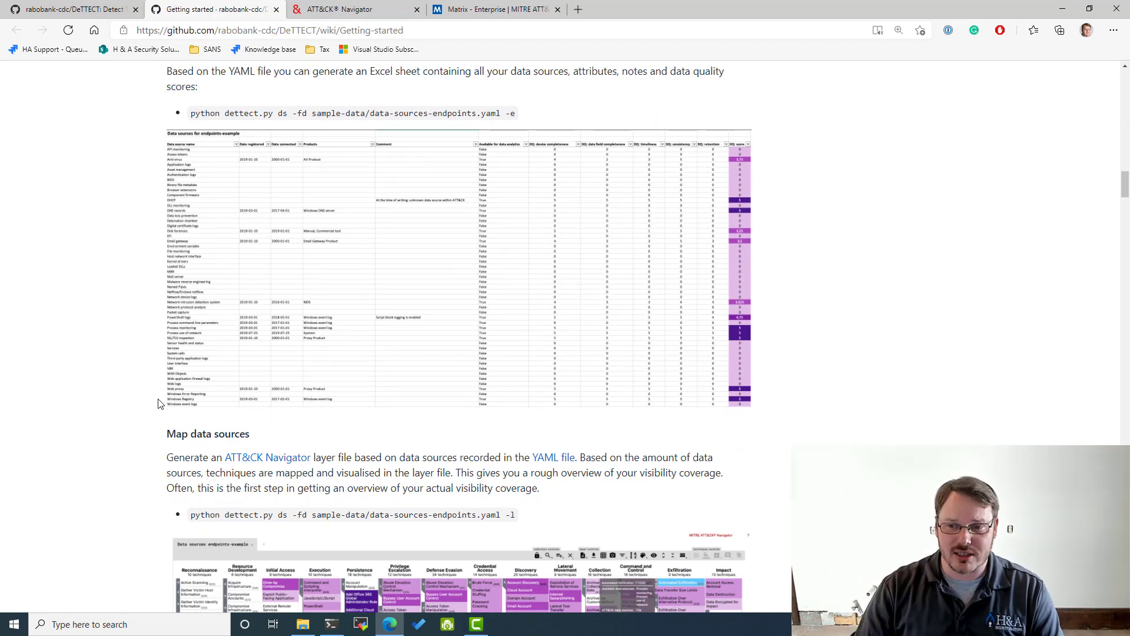
scroll(146, 392, down, 5)
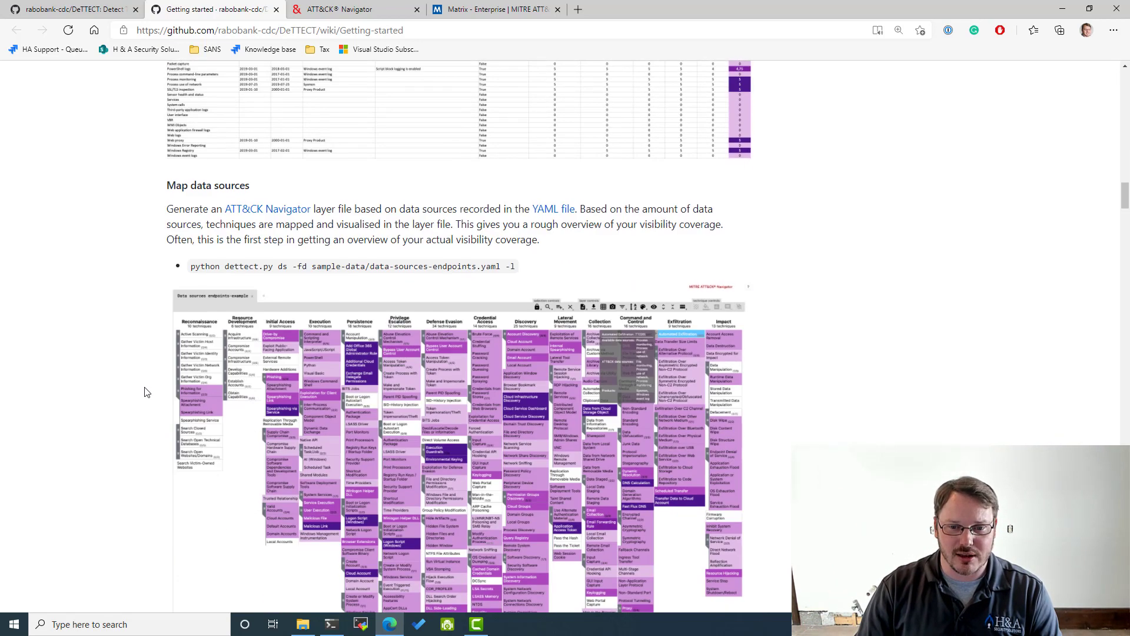
scroll(146, 392, down, 1)
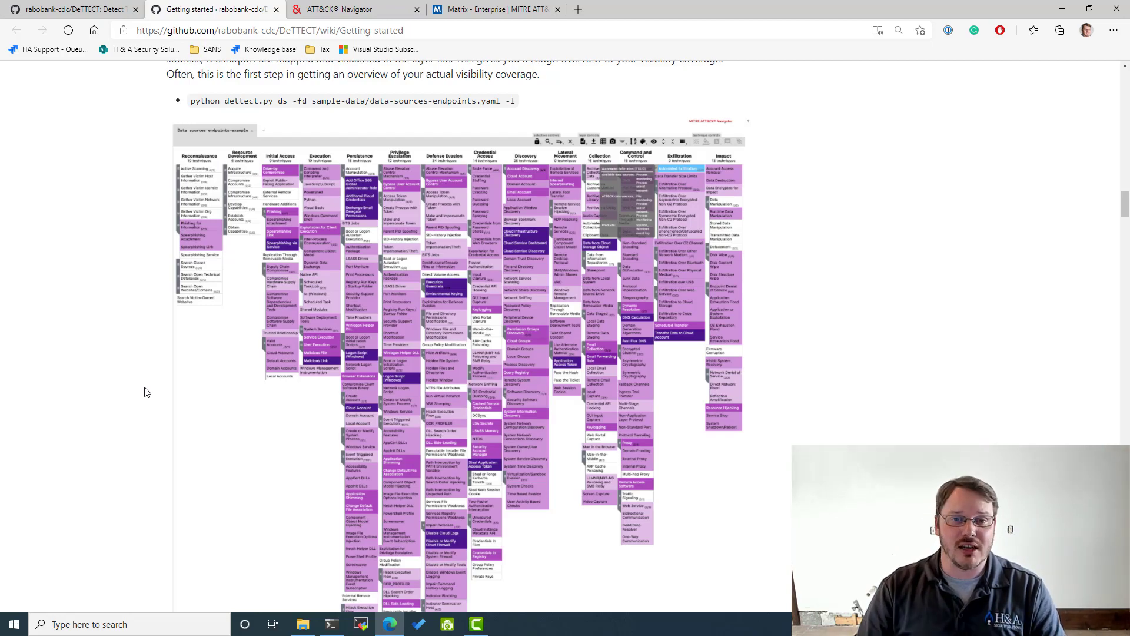
scroll(159, 379, down, 10)
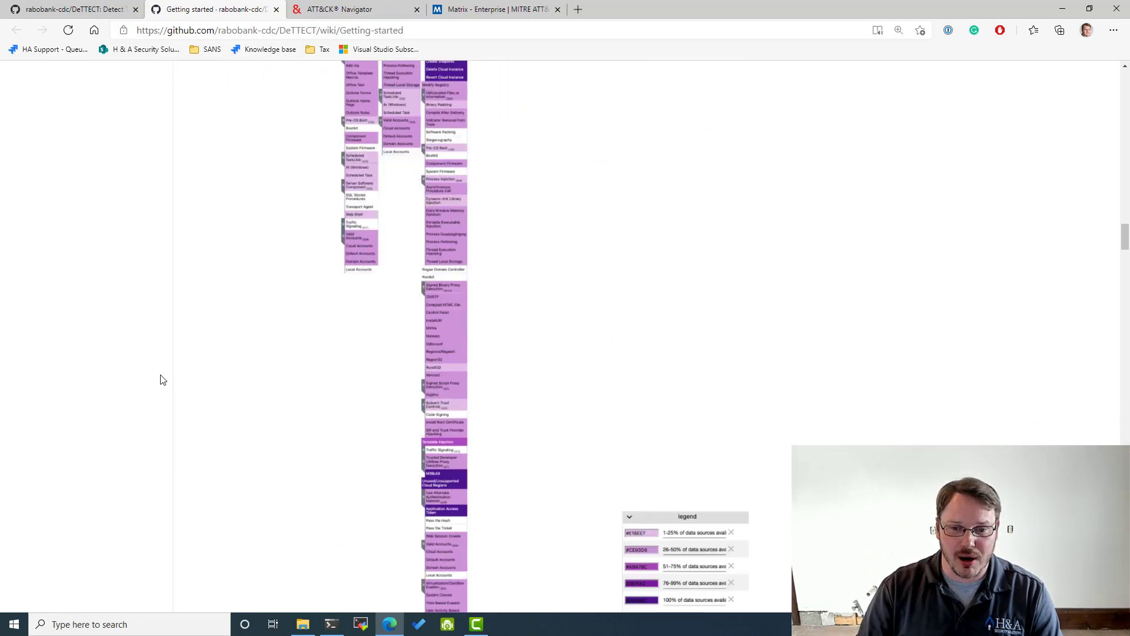
scroll(160, 378, down, 15)
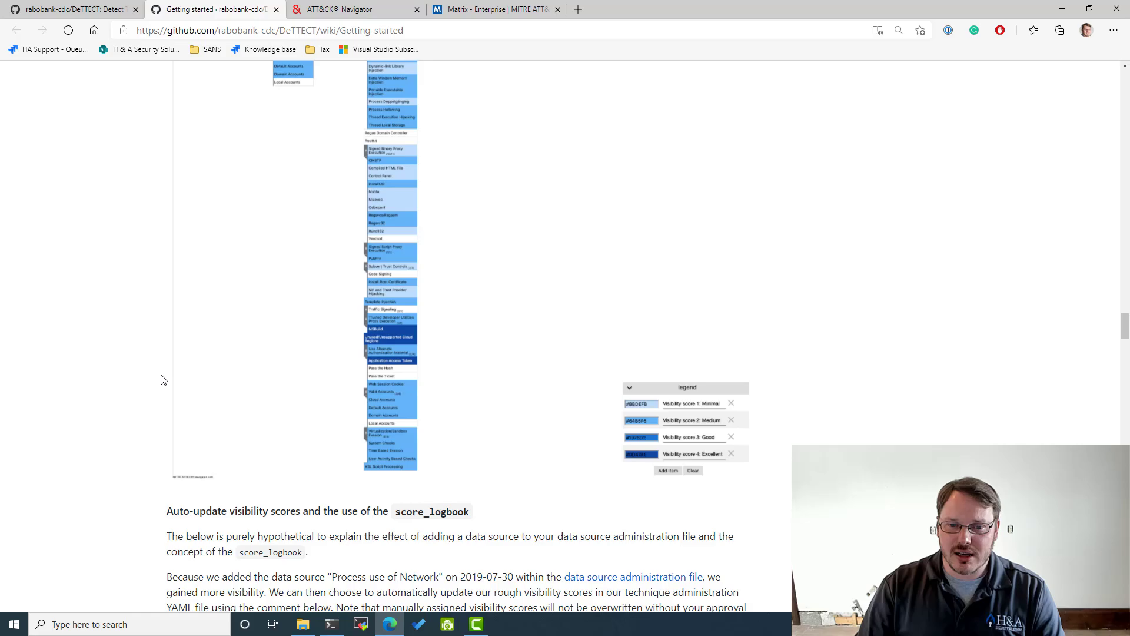
scroll(162, 378, down, 15)
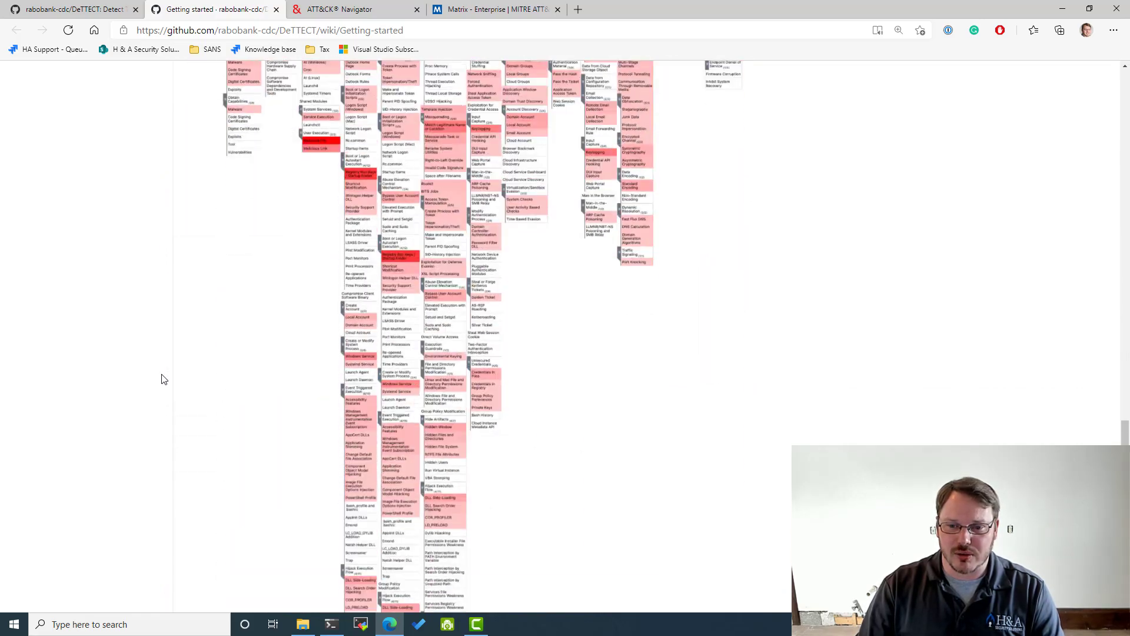
scroll(162, 378, down, 15)
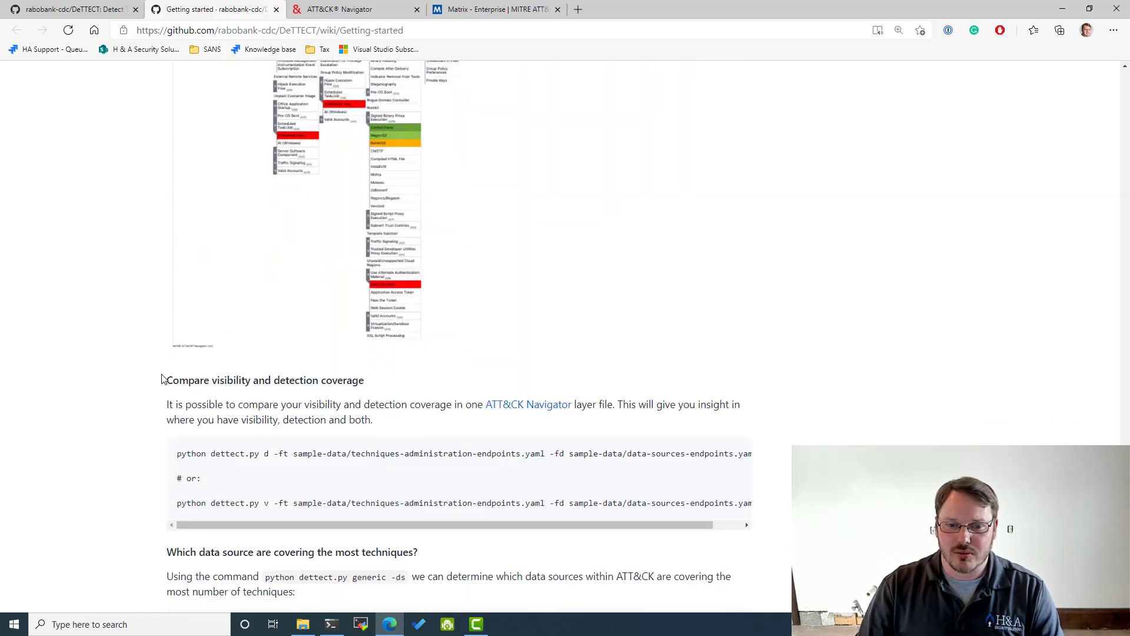
scroll(164, 379, up, 3)
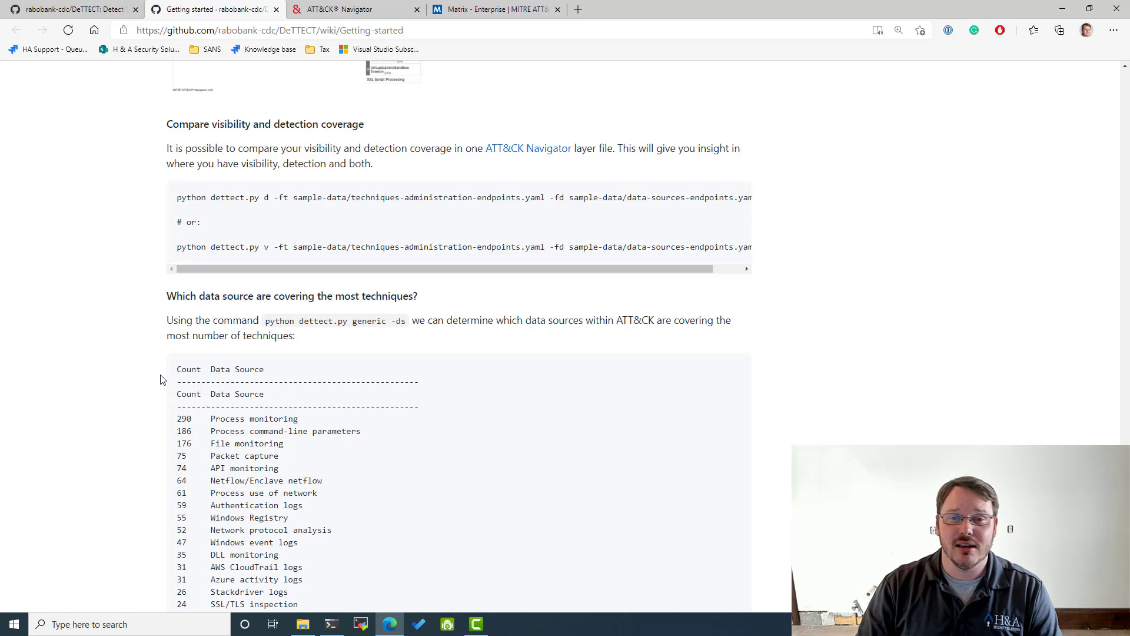
scroll(162, 379, down, 4)
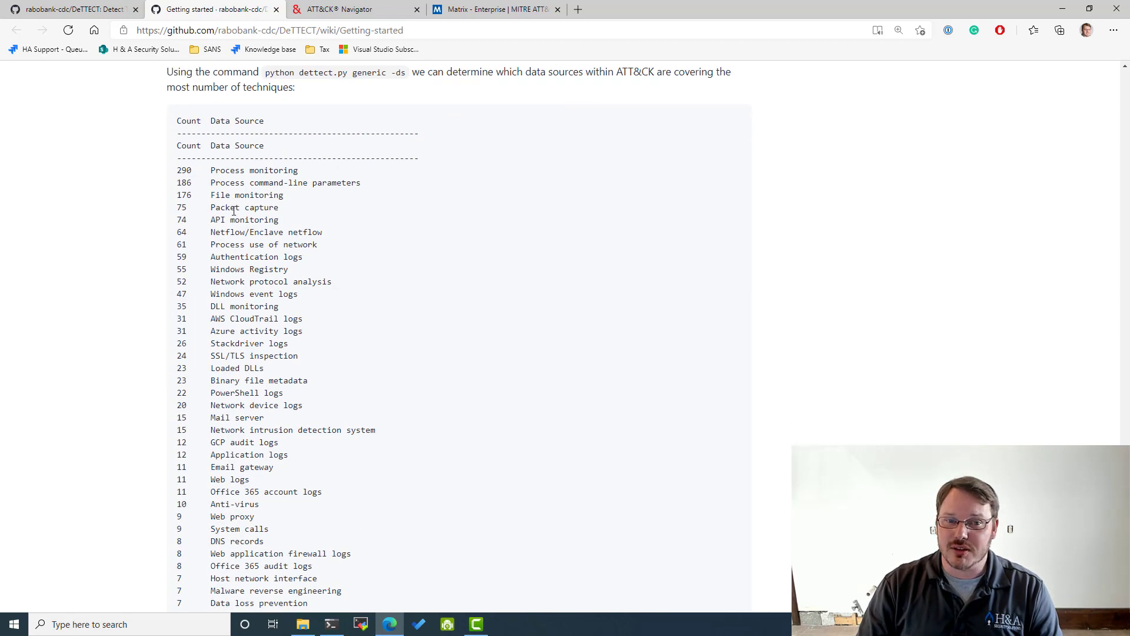
- Highlight the top (290 Process monitoring) and bottom (1 Named Pipes) entries of the data source ranking
triple_click(217, 166)
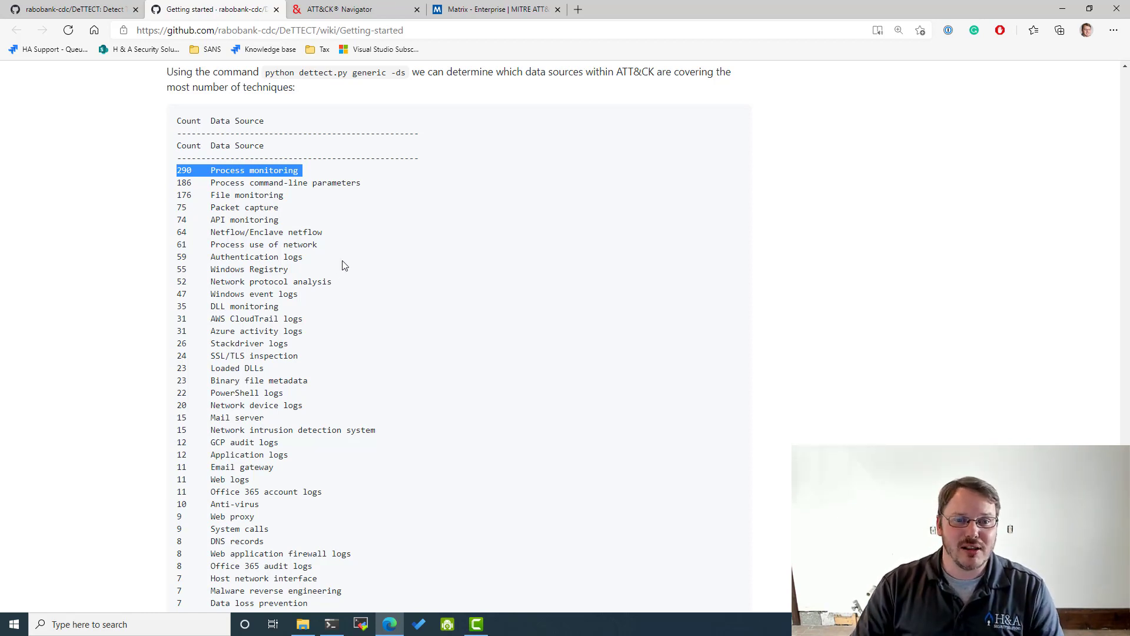
scroll(343, 263, down, 8)
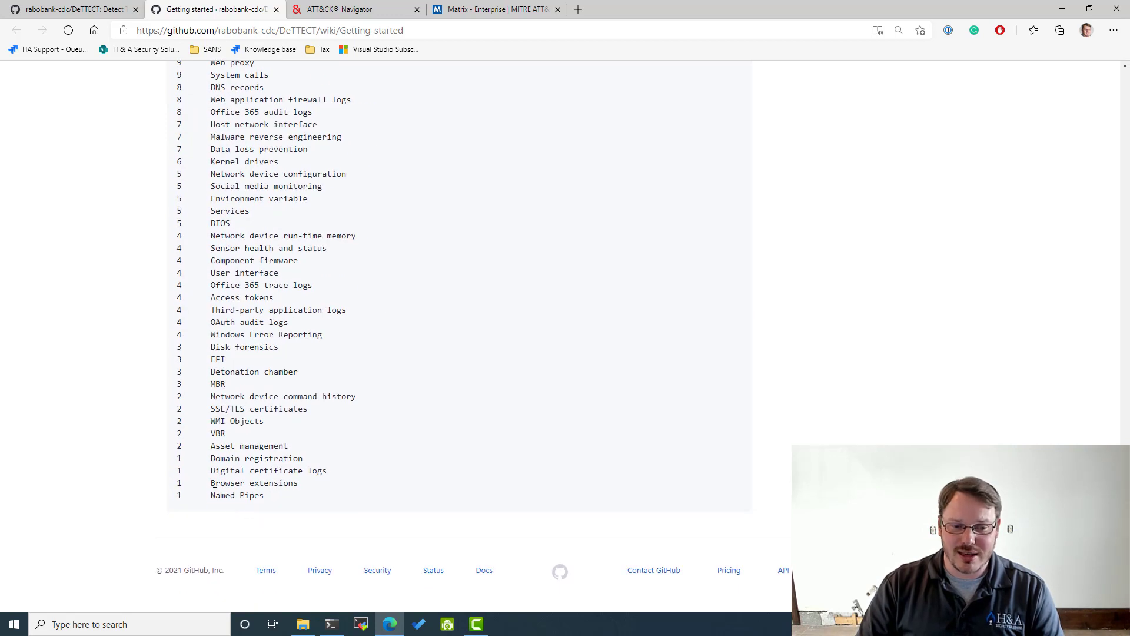
triple_click(224, 495)
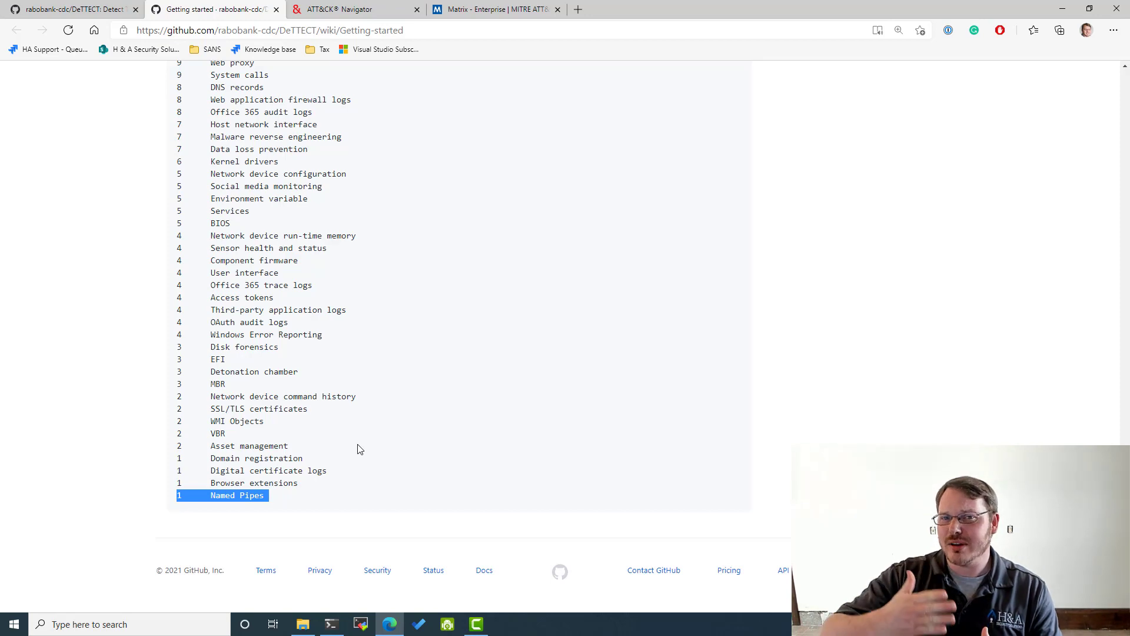
- Glance at the MITRE ATT&CK Enterprise Matrix tab, then return to the Getting started wiki
click(492, 11)
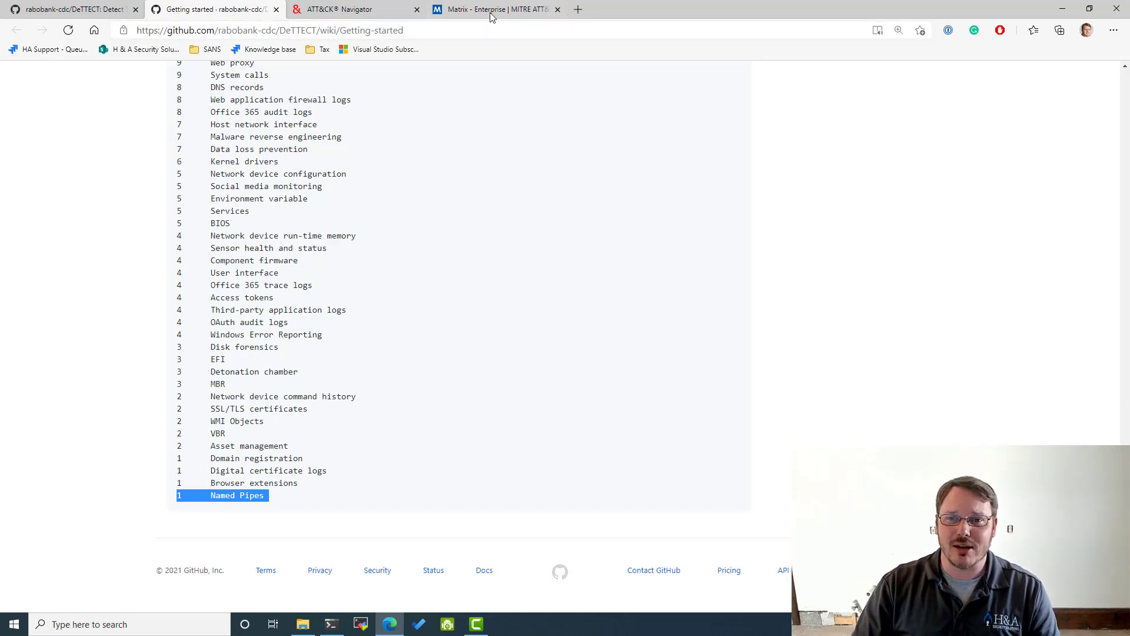
scroll(320, 396, down, 3)
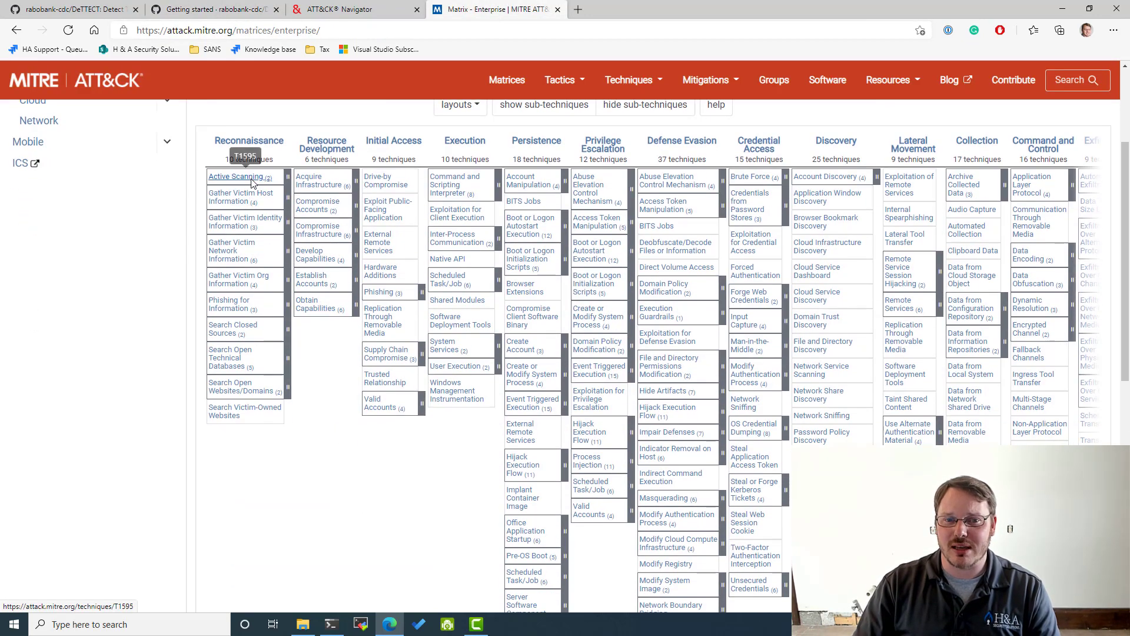
click(227, 10)
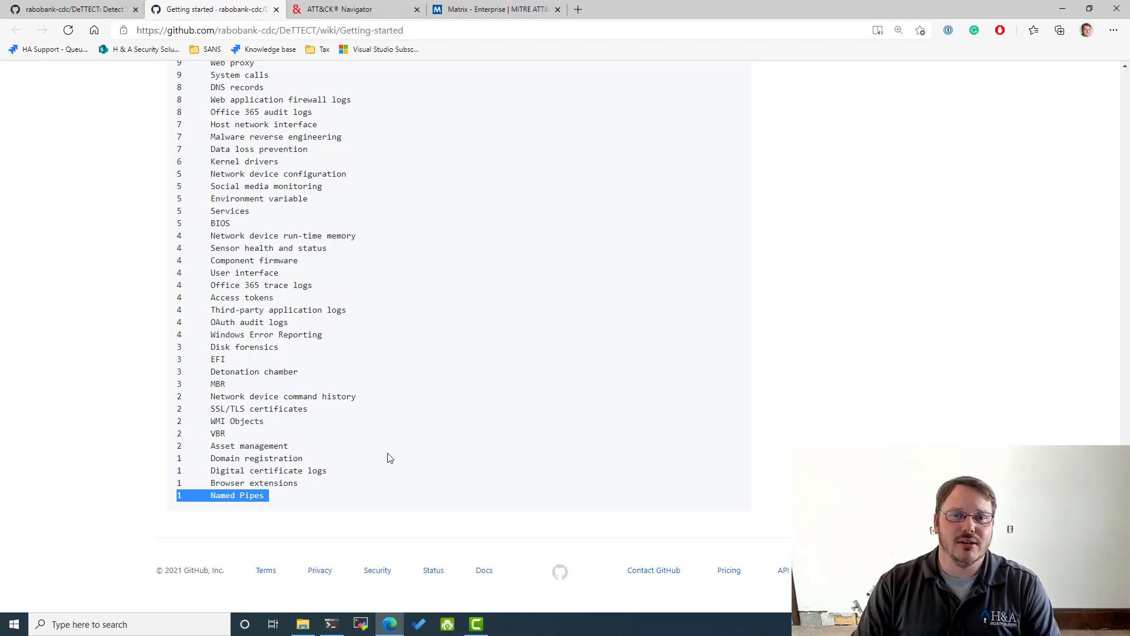
- Get the DeTTECT repository's HTTPS clone URL and open a bash terminal window
click(89, 10)
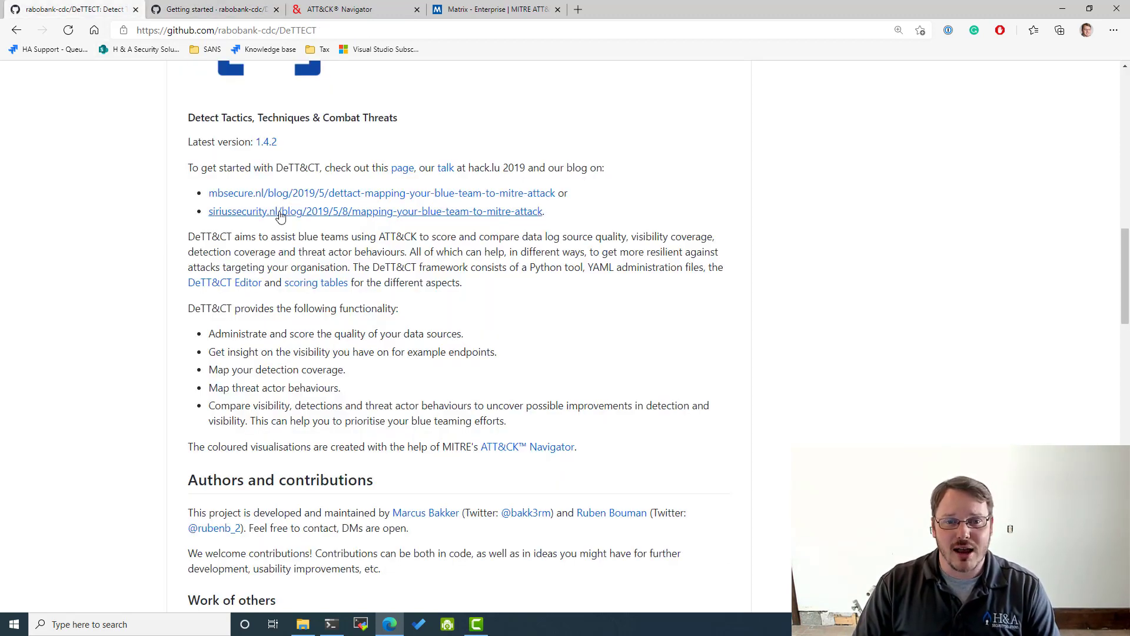
scroll(712, 219, up, 15)
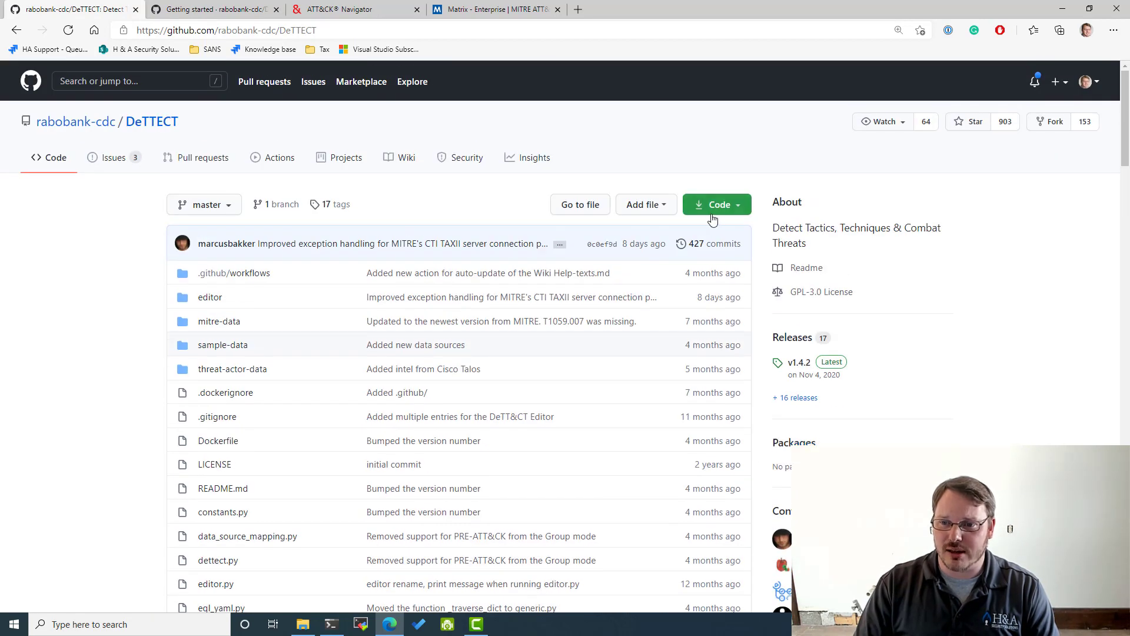
click(713, 211)
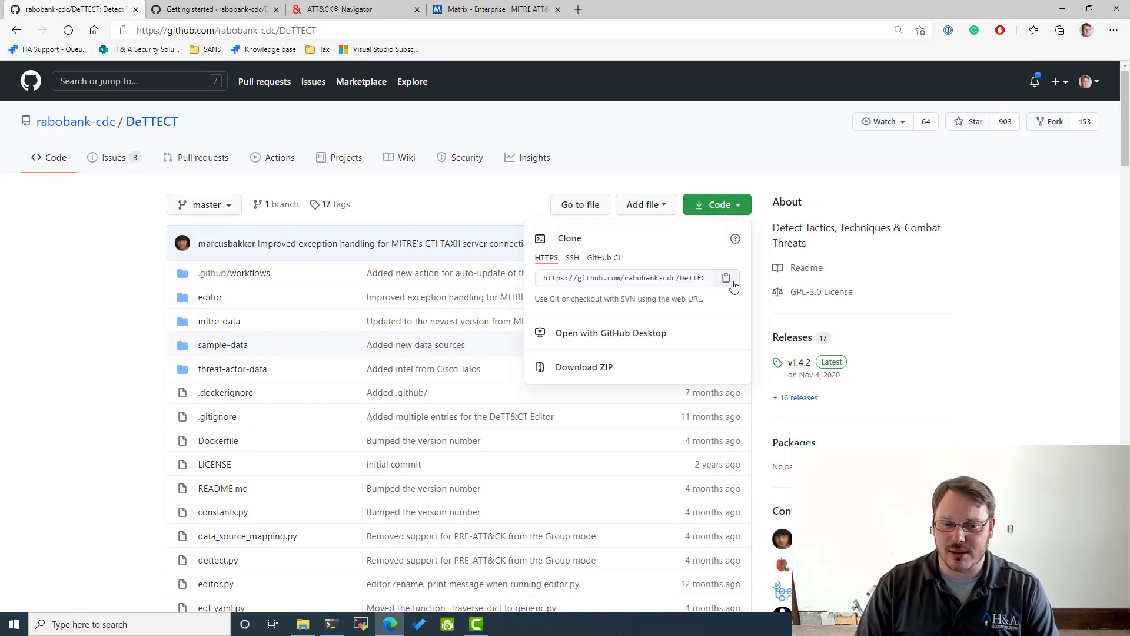
click(331, 624)
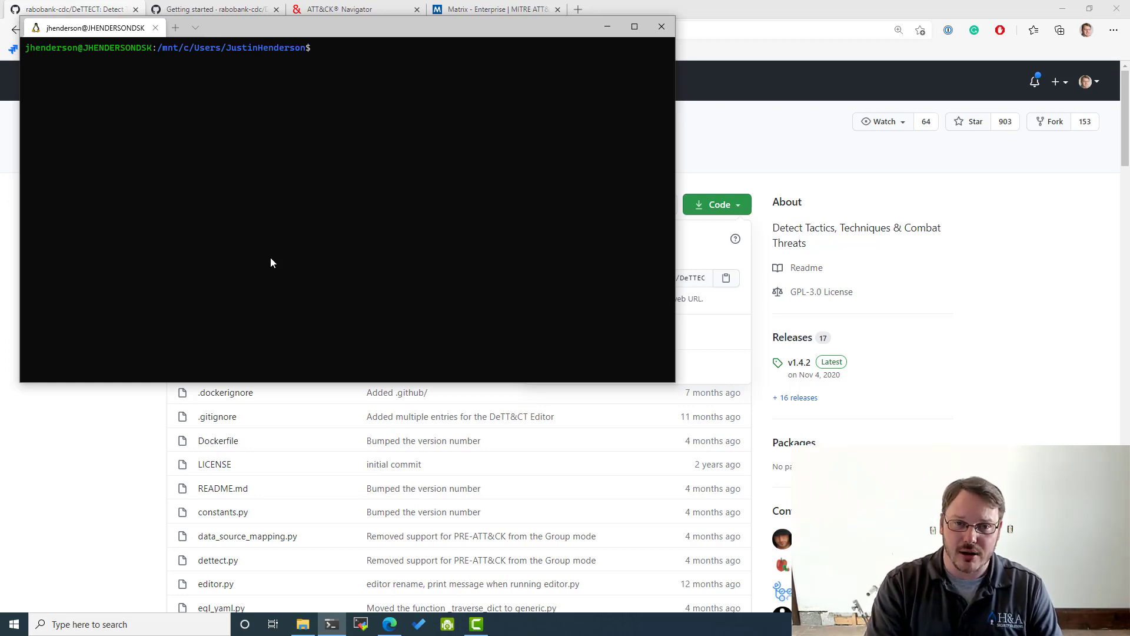
- Clone the DeTTECT repository with git clone and the copied GitHub URL
text(git clone)
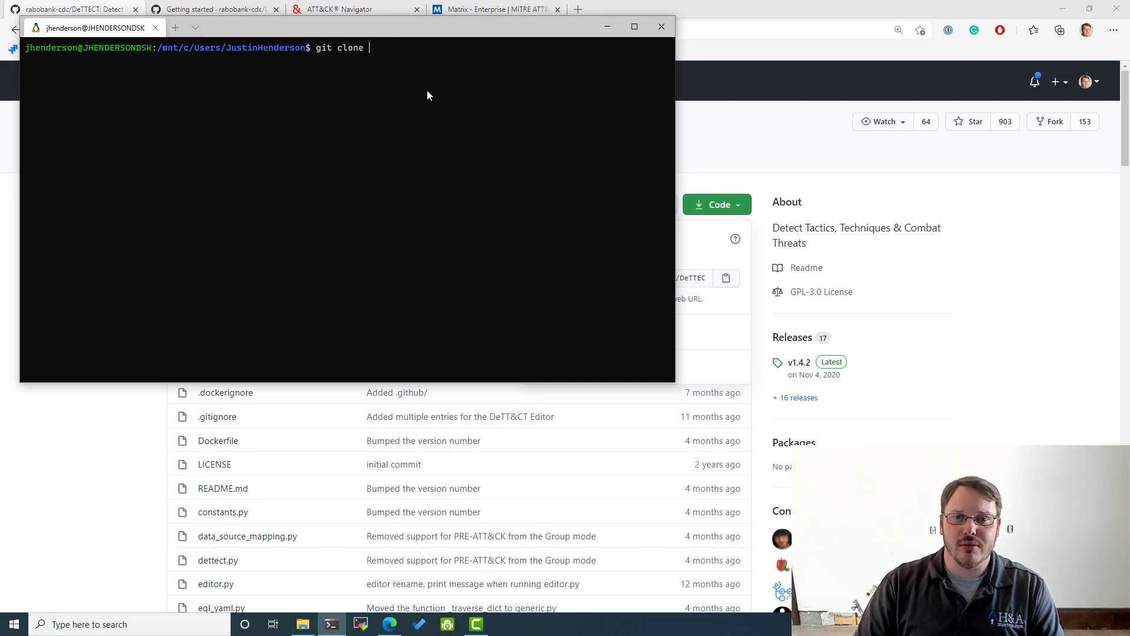
key(ctrl+v)
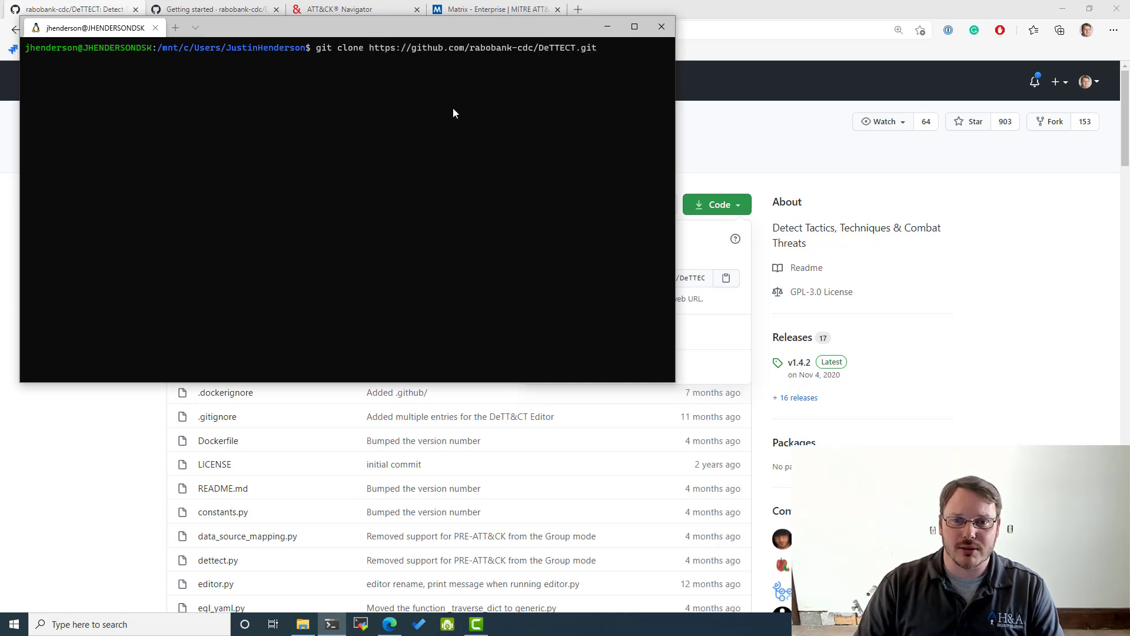
key(Return)
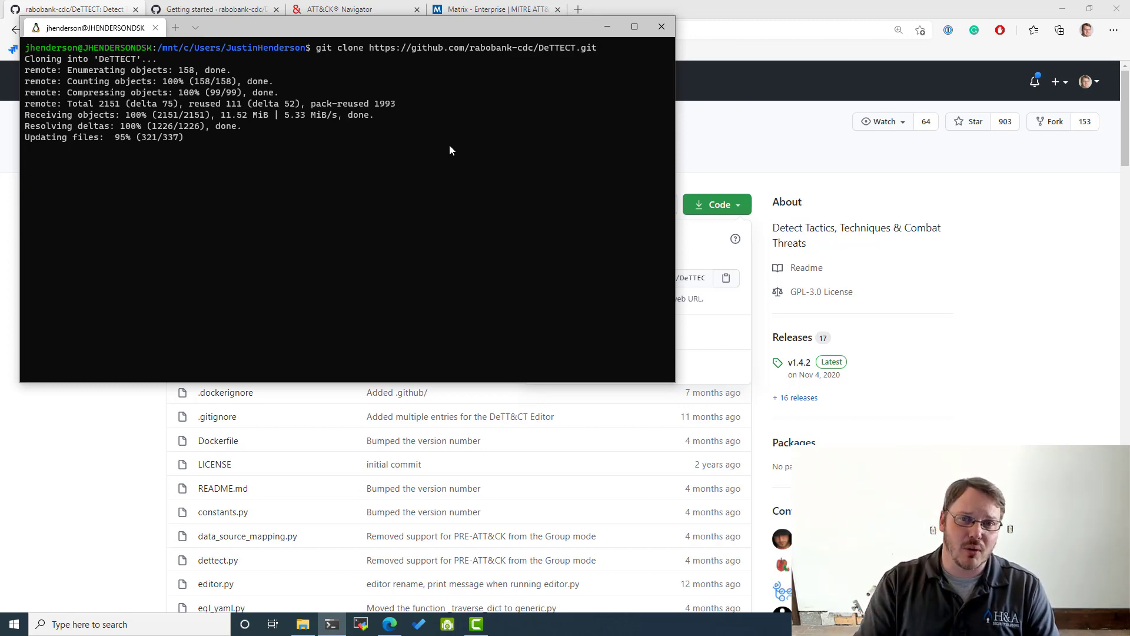
- Enter the DeTTECT folder, list its files, and print requirements.txt
text(cd)
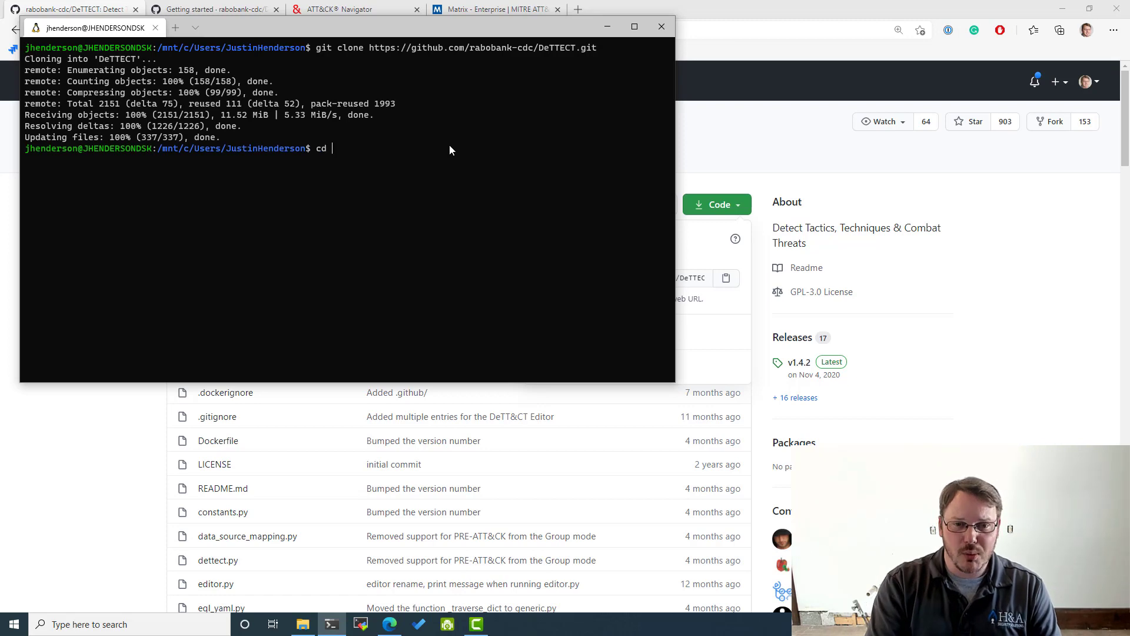
text( DeT)
key(Tab)
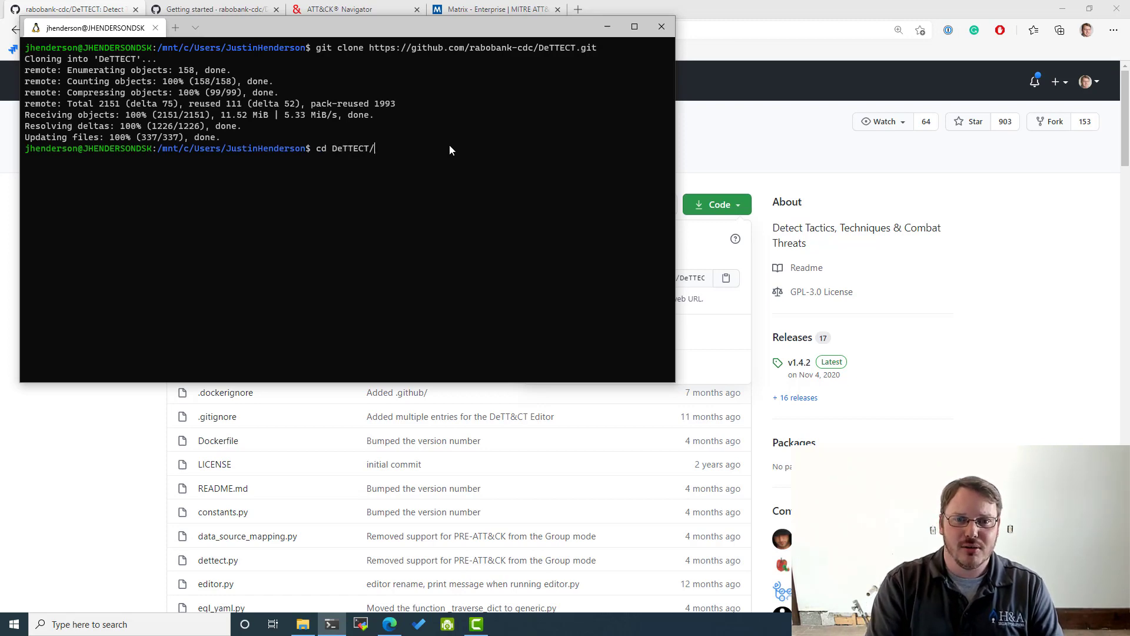
key(Return)
text(ls)
key(Return)
text(cat re)
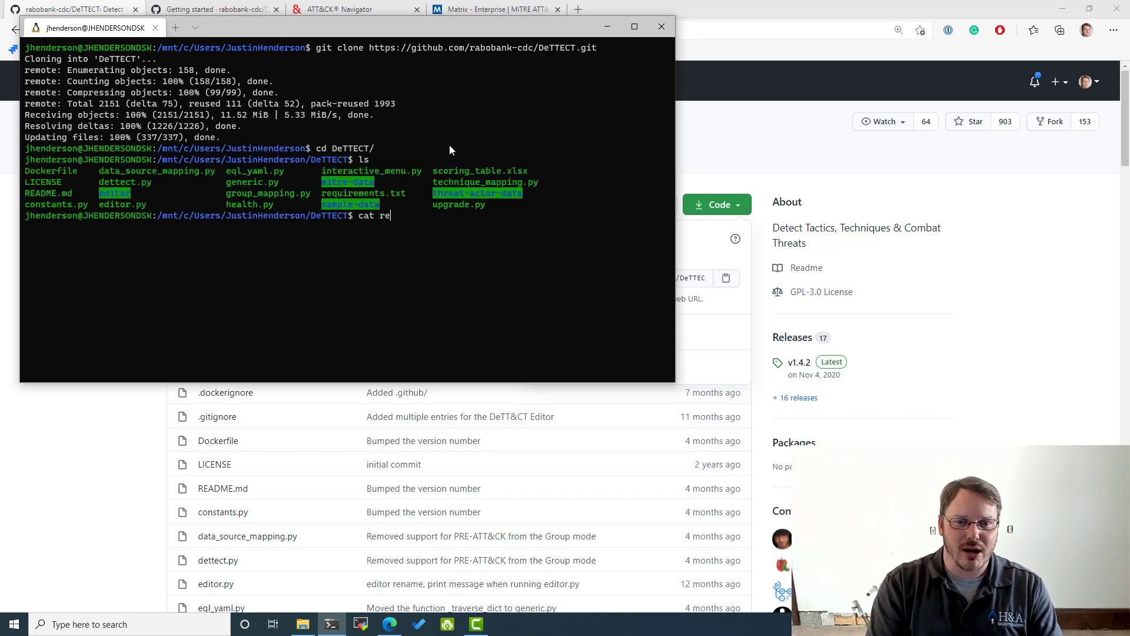
key(Tab)
key(Return)
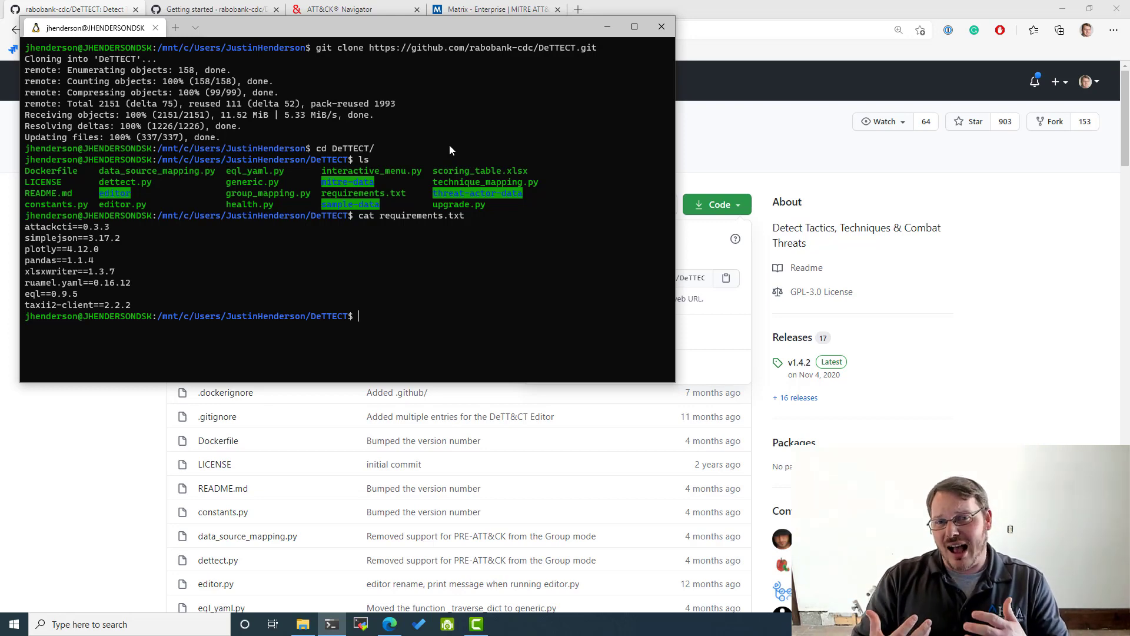
- Run pipenv install for DeTTECT's dependencies, pointing out the attackcti, plotly and pandas requirements
text(pipenv inst)
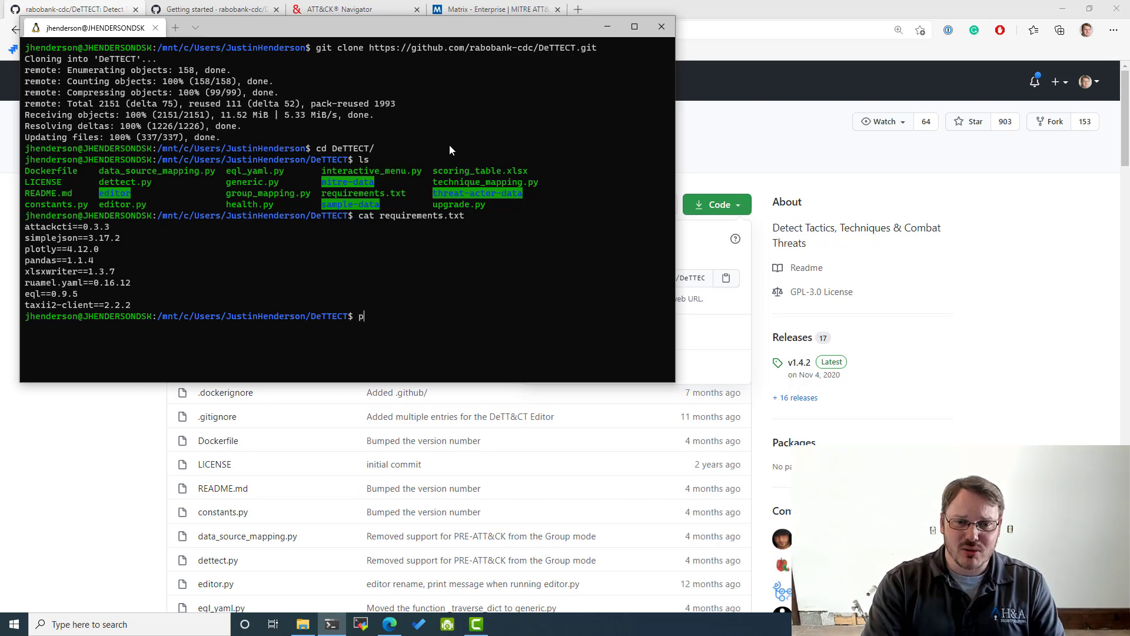
text(all)
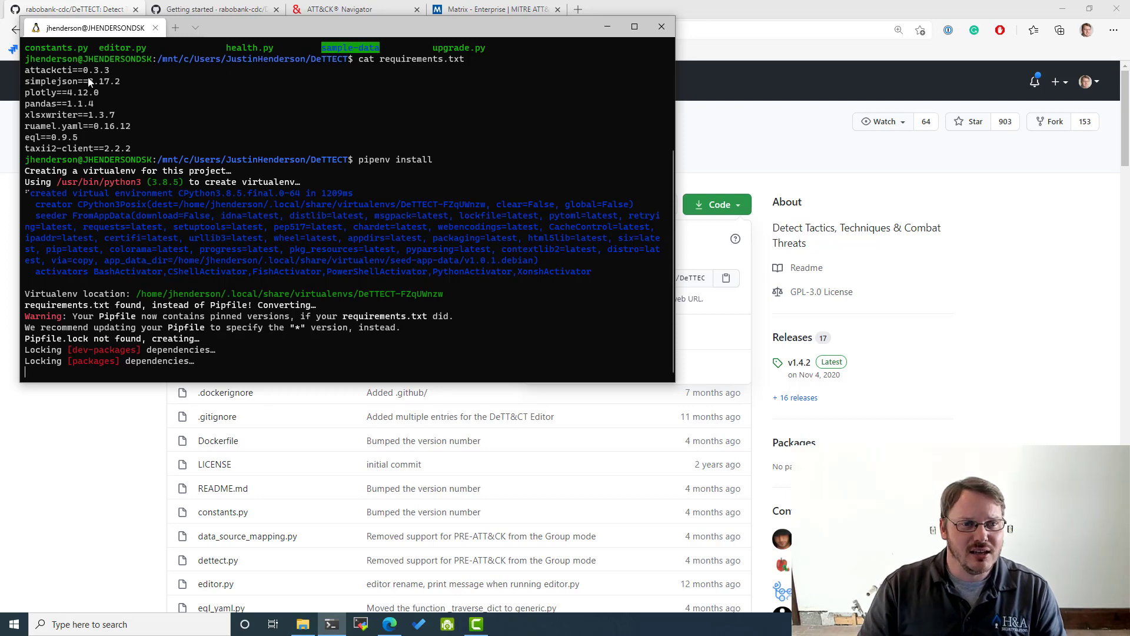
double_click(50, 71)
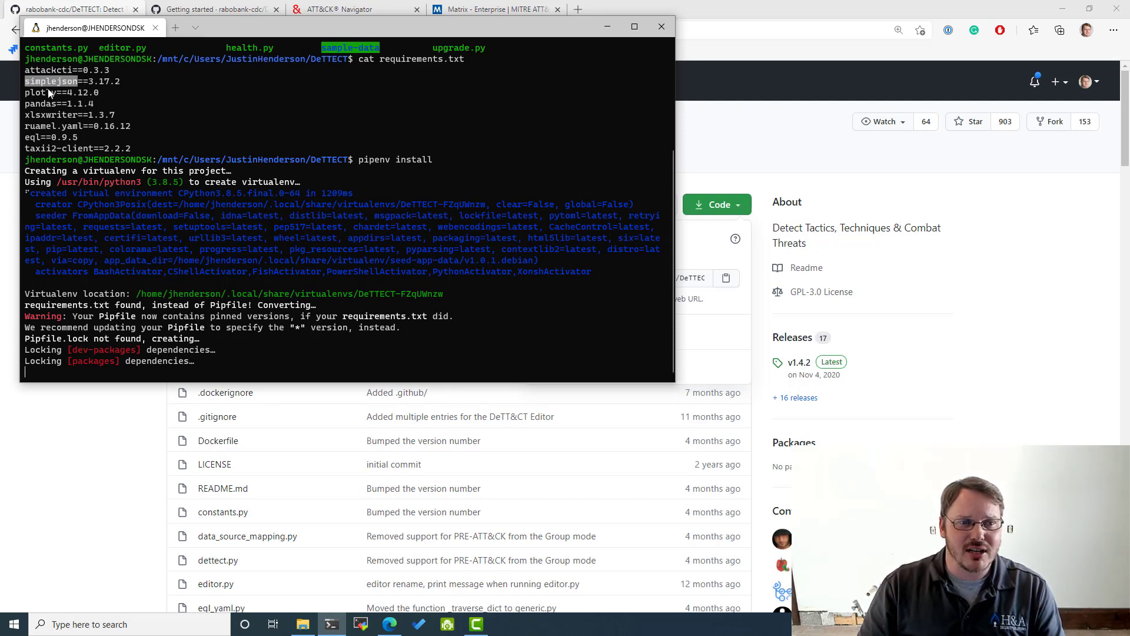
double_click(50, 92)
double_click(47, 104)
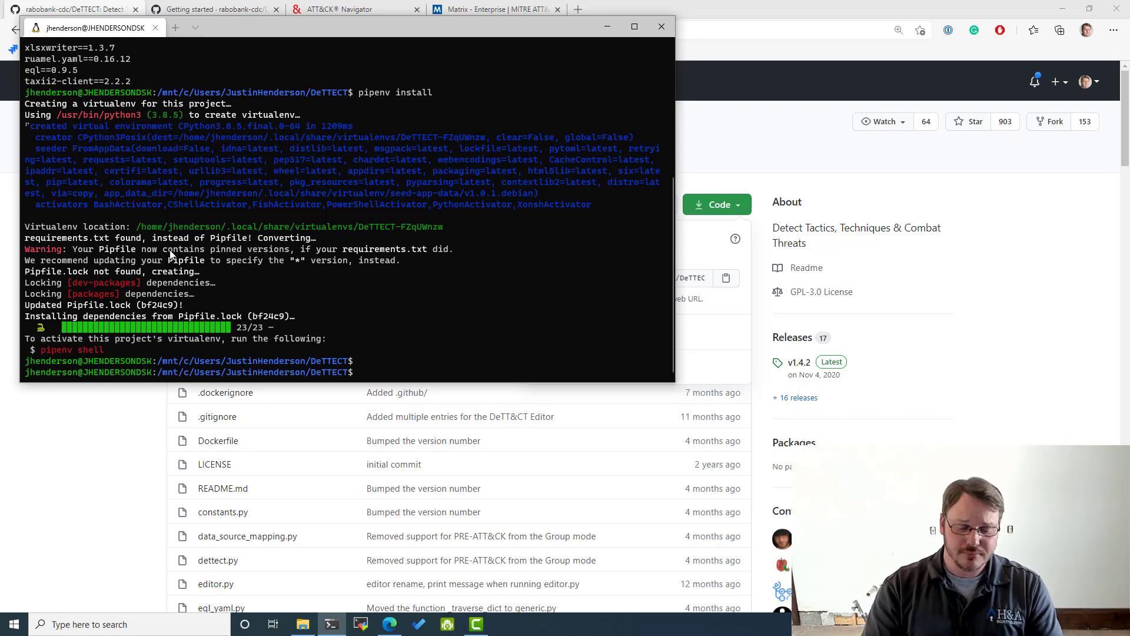
- Activate the pipenv shell and run python dettect.py to show its usage help
text(p)
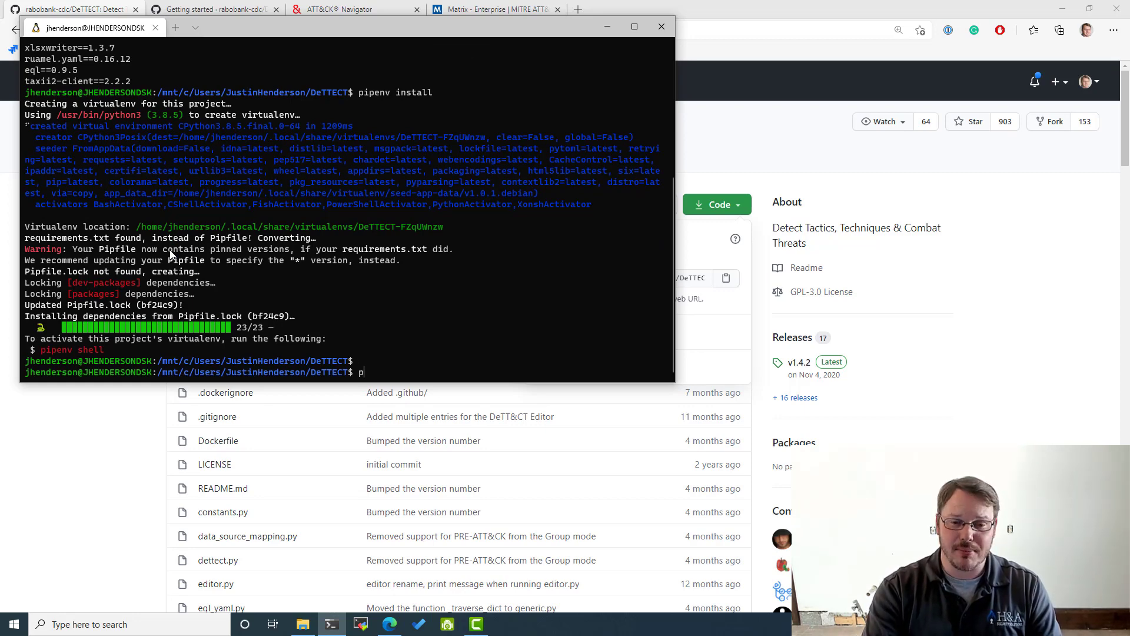
text(ipenv shell)
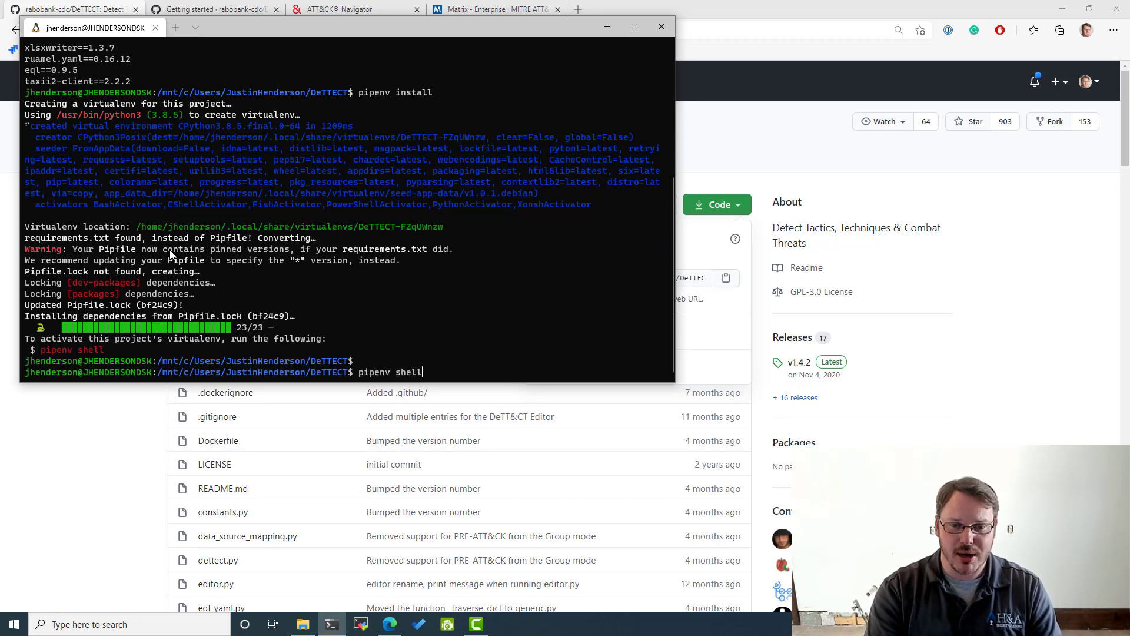
key(Return)
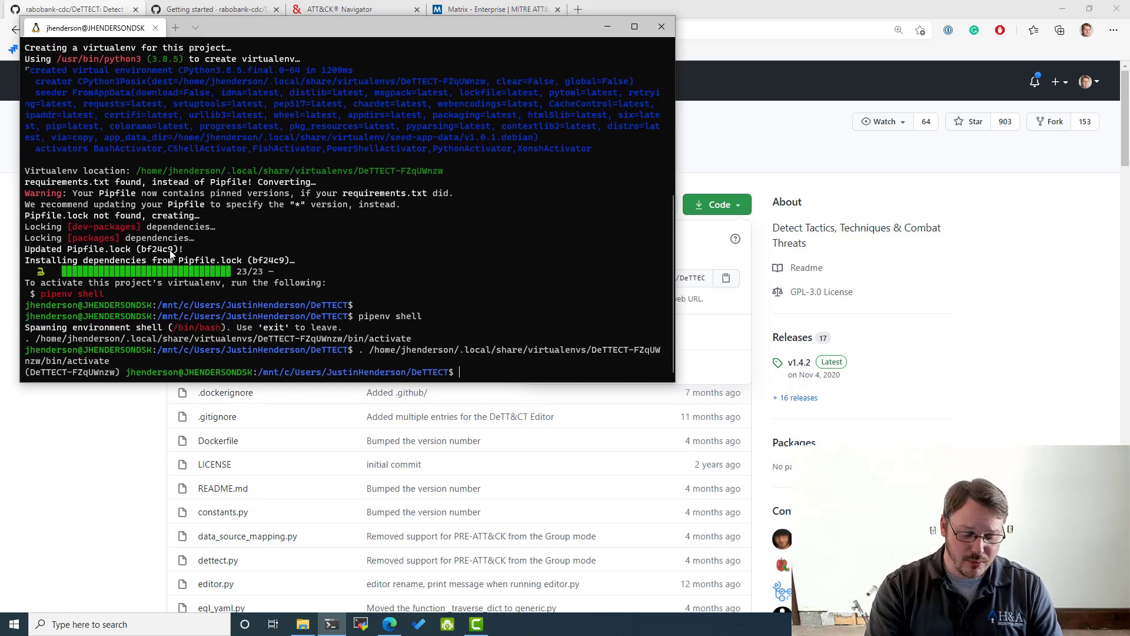
text(python)
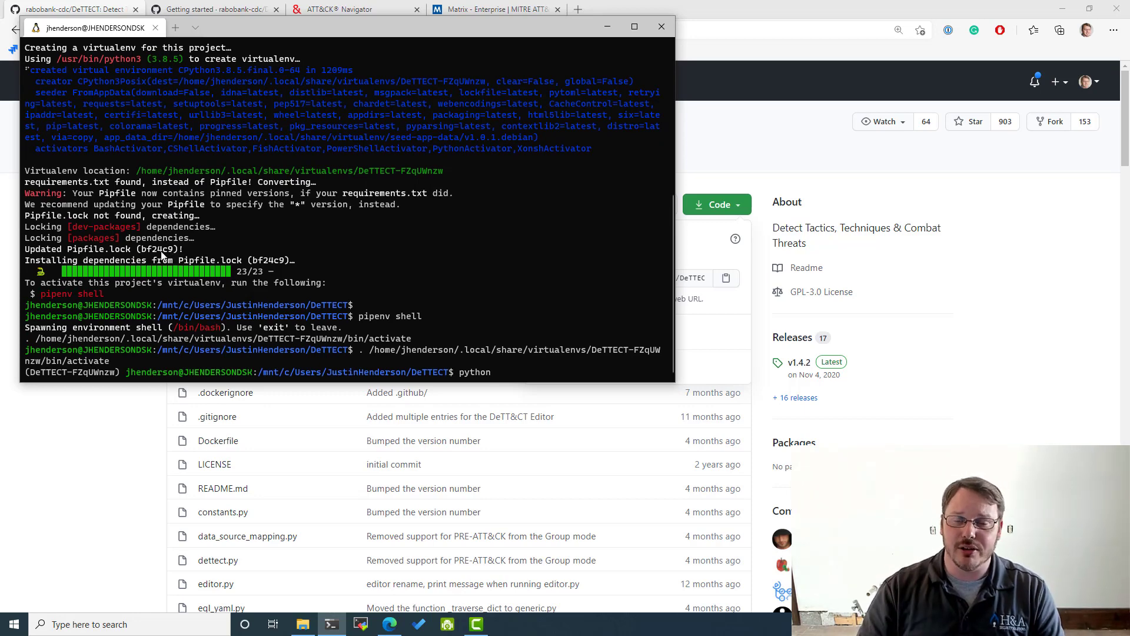
drag(154, 60, 167, 64)
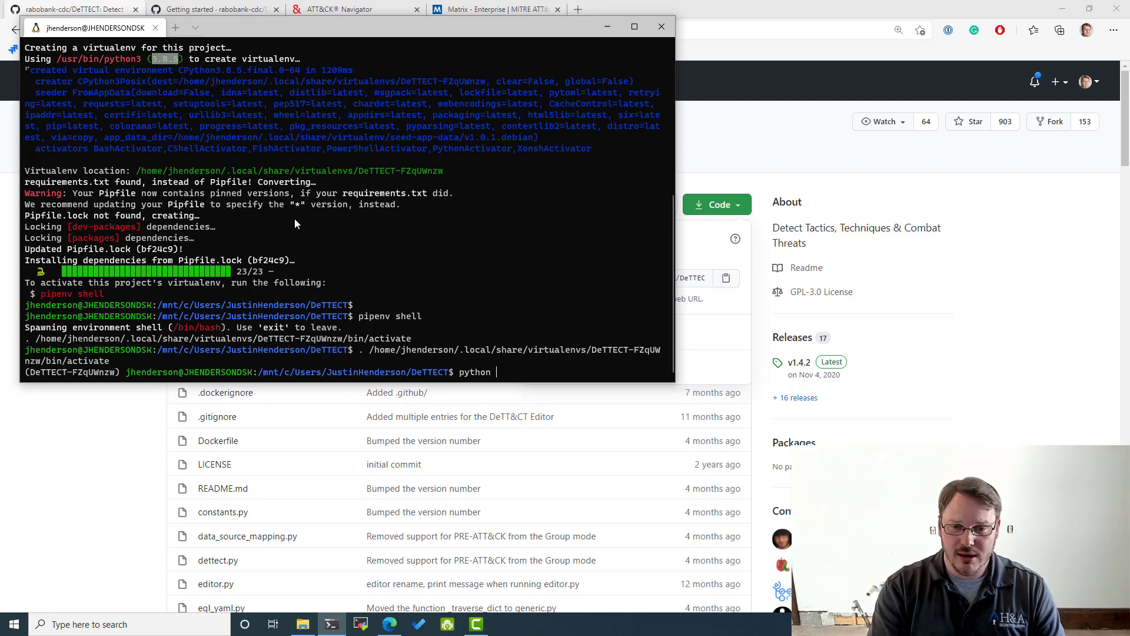
text(dettect.py)
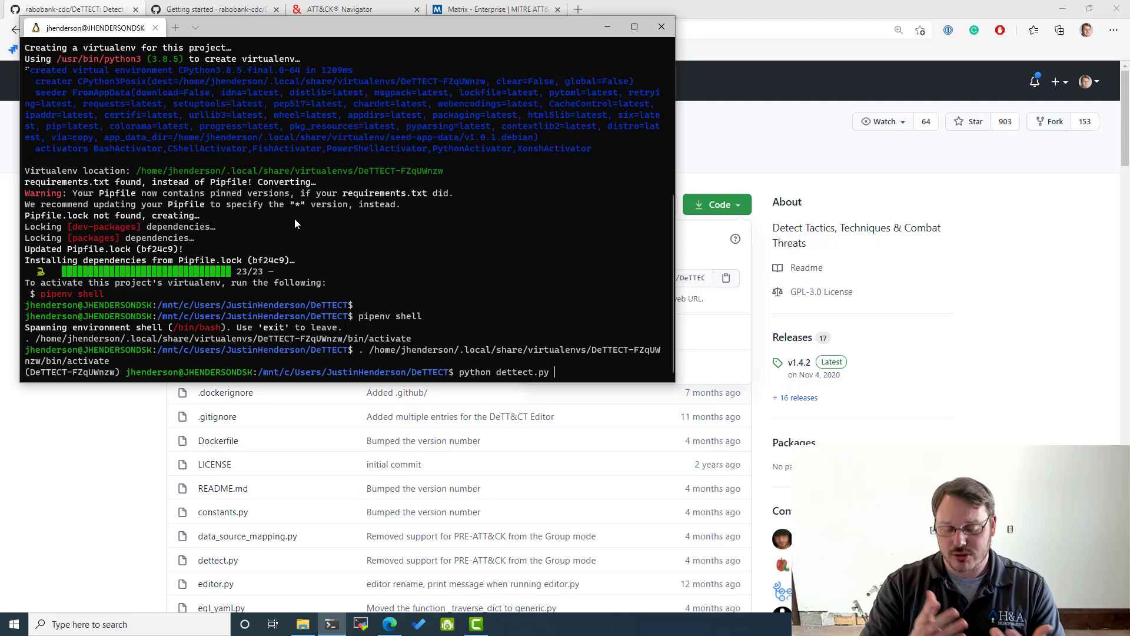
key(Return)
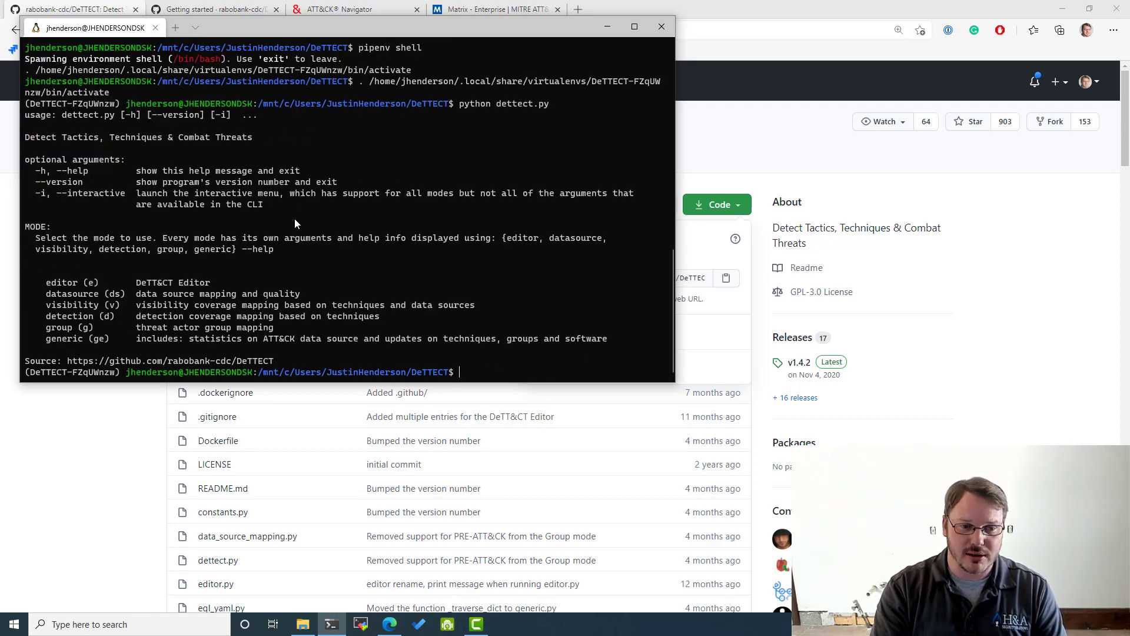
- Launch the DeTT&CT Editor with python dettect.py editor
key(Up)
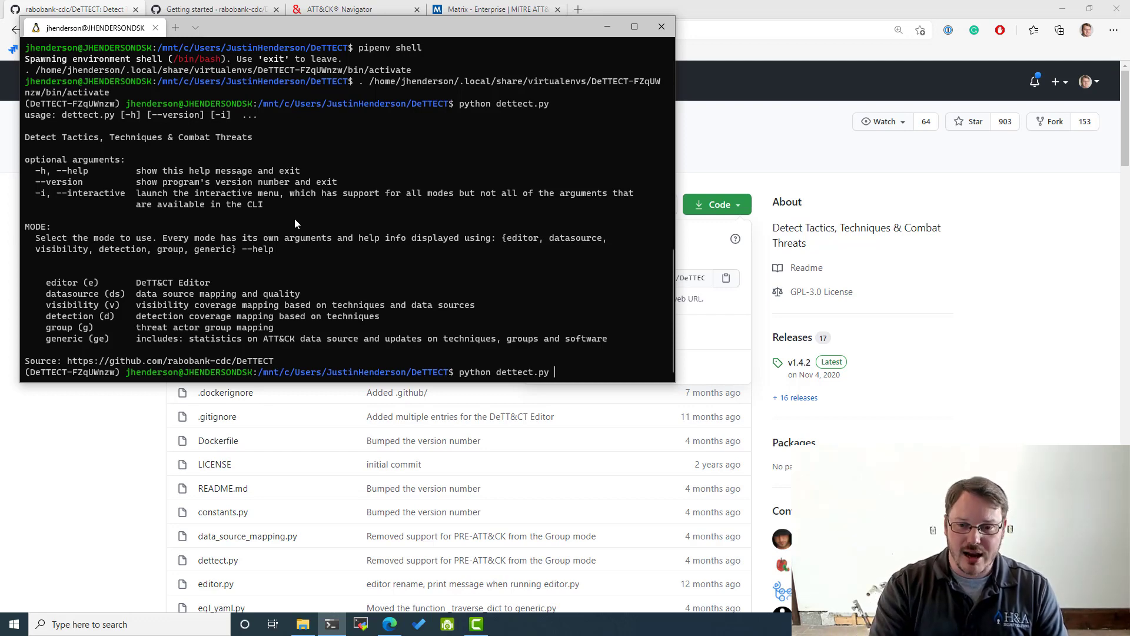
text(editor)
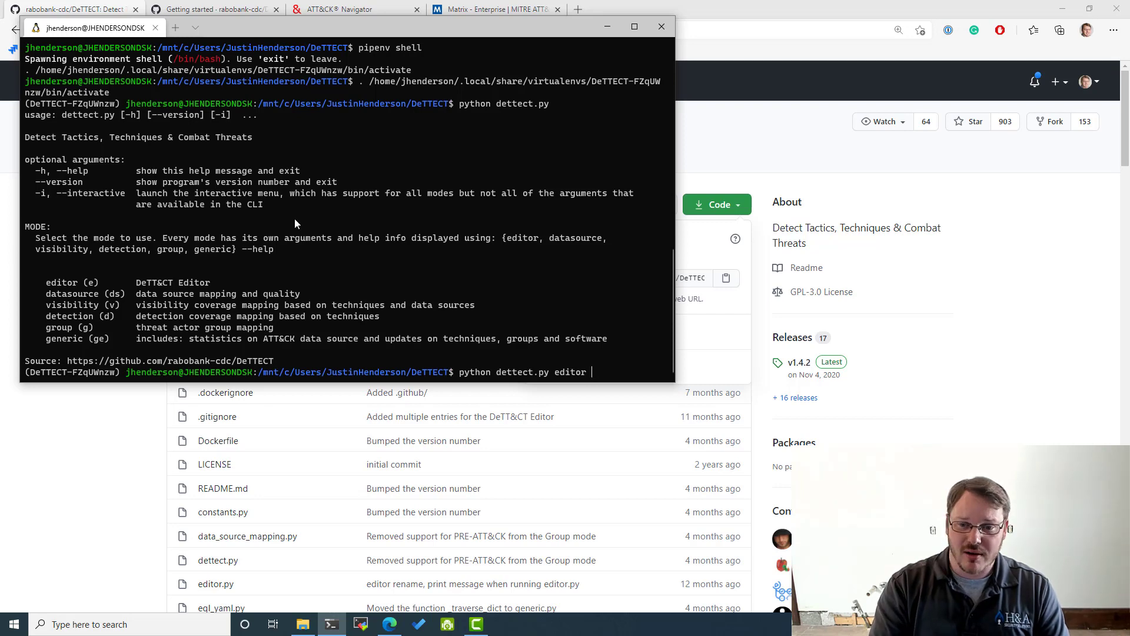
key(Return)
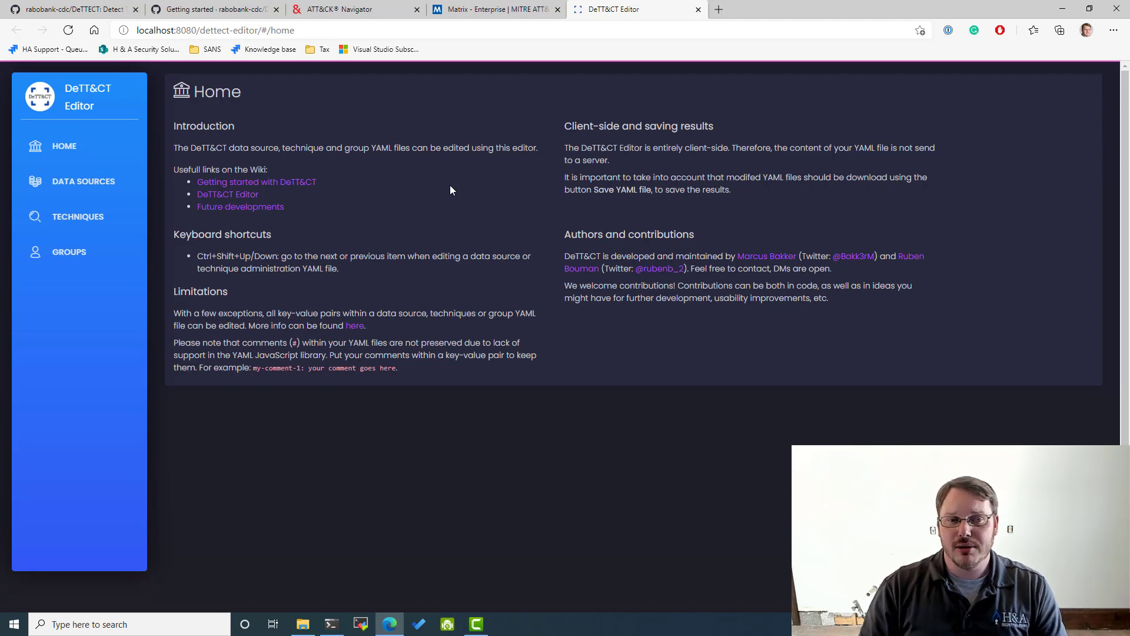
- On the Data Sources page, create a new file and add one blank data source entry
click(76, 181)
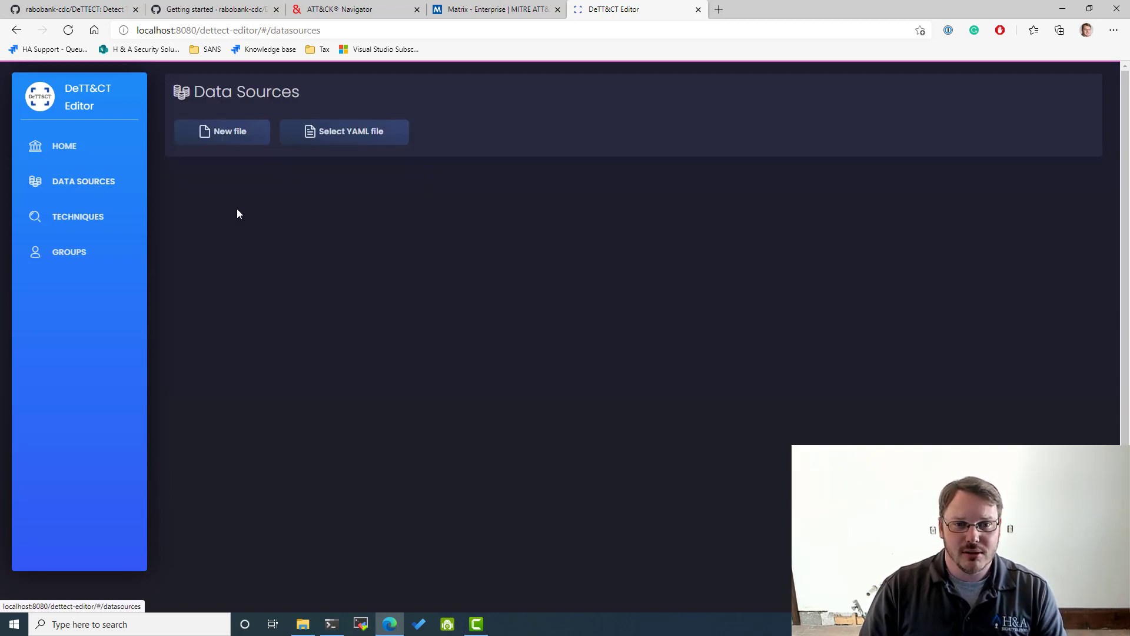
click(238, 137)
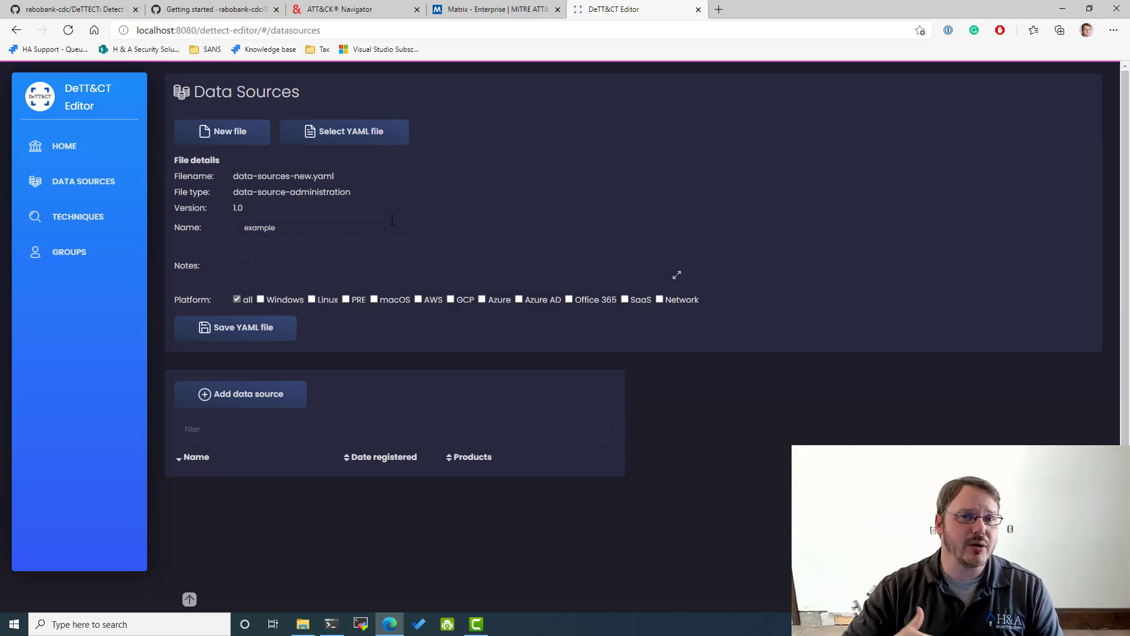
click(245, 394)
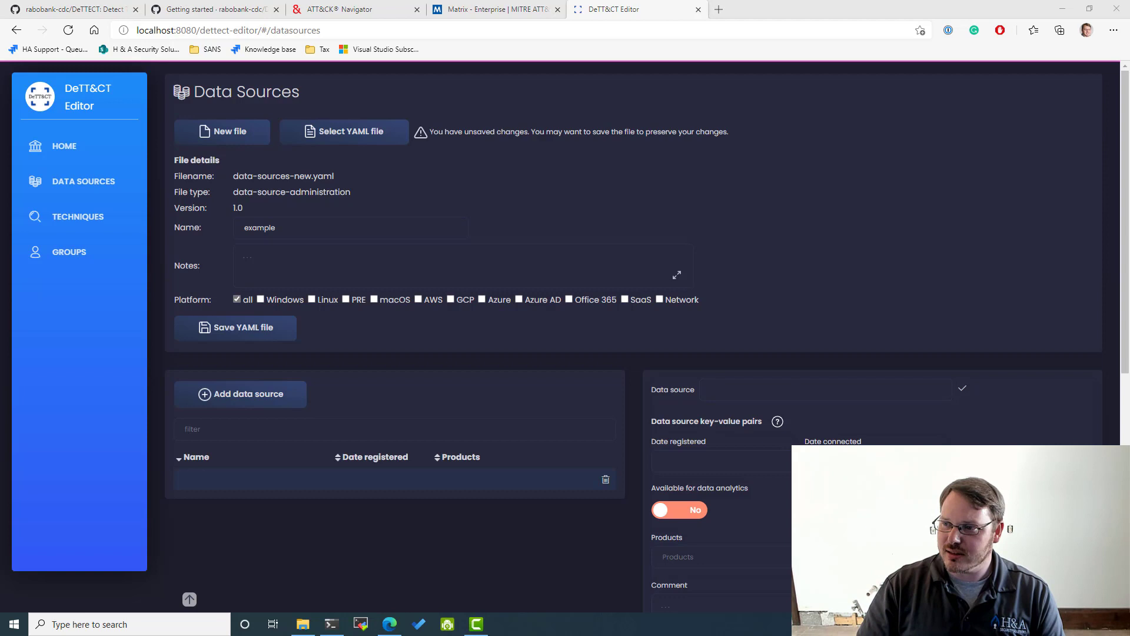
- Stop the editor and run python dettect.py generic -ds to list data source counts
click(332, 624)
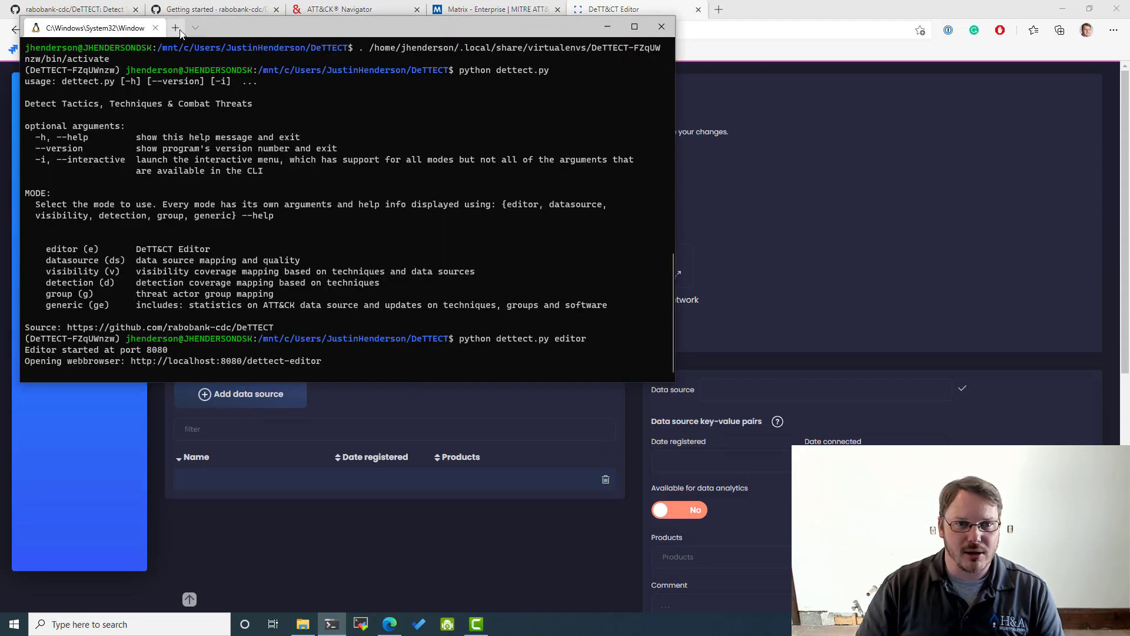
key(ctrl+c)
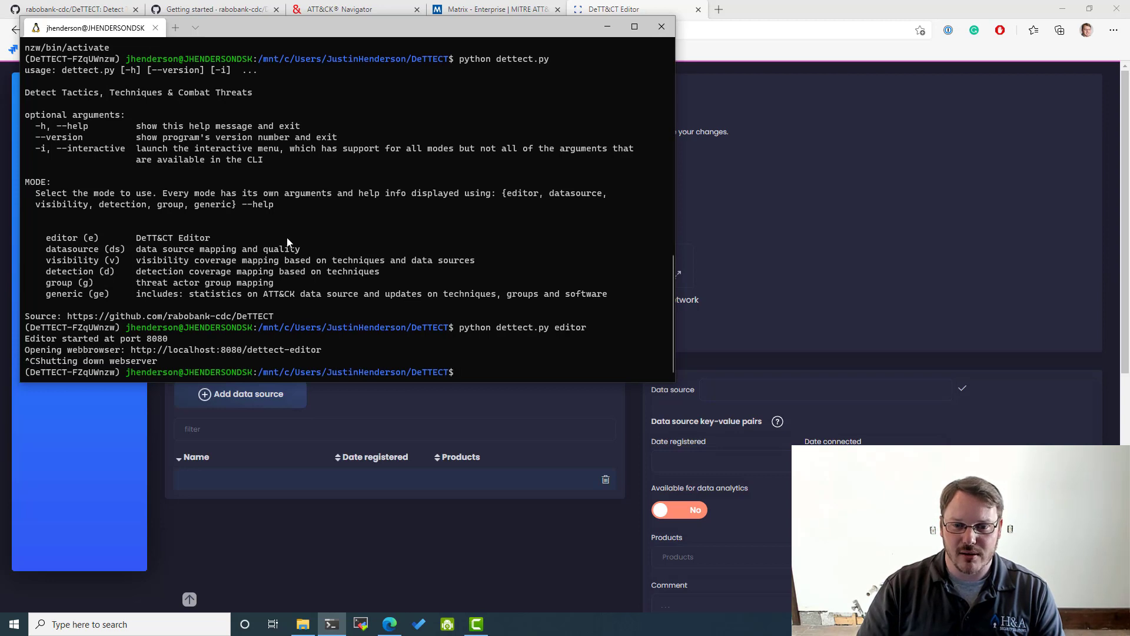
text(python dettect.py generic -ds)
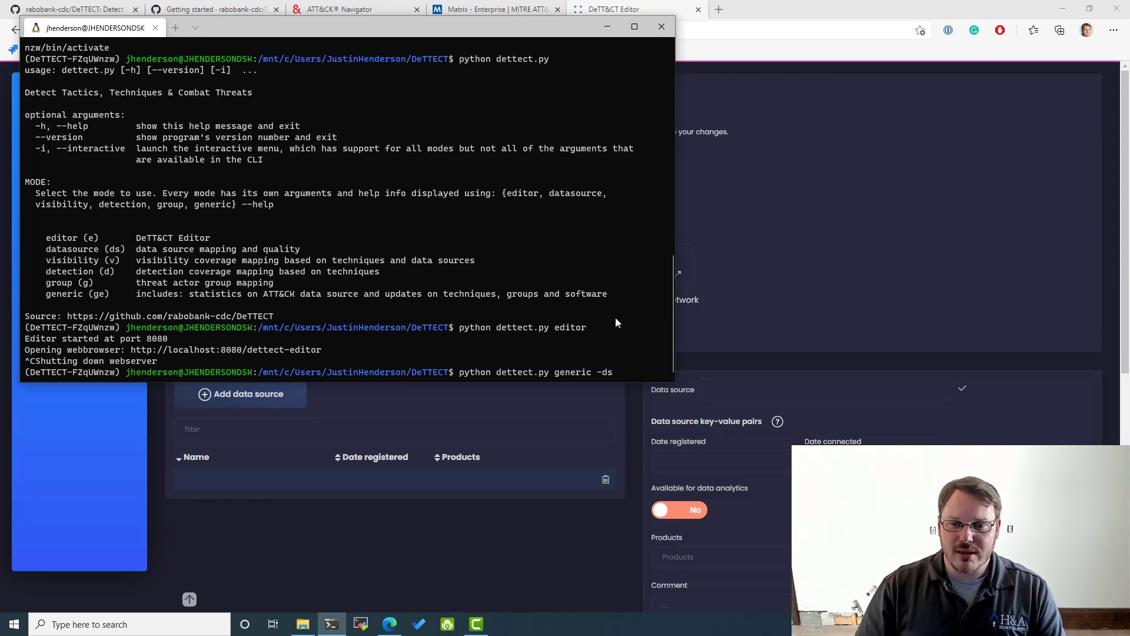
key(Return)
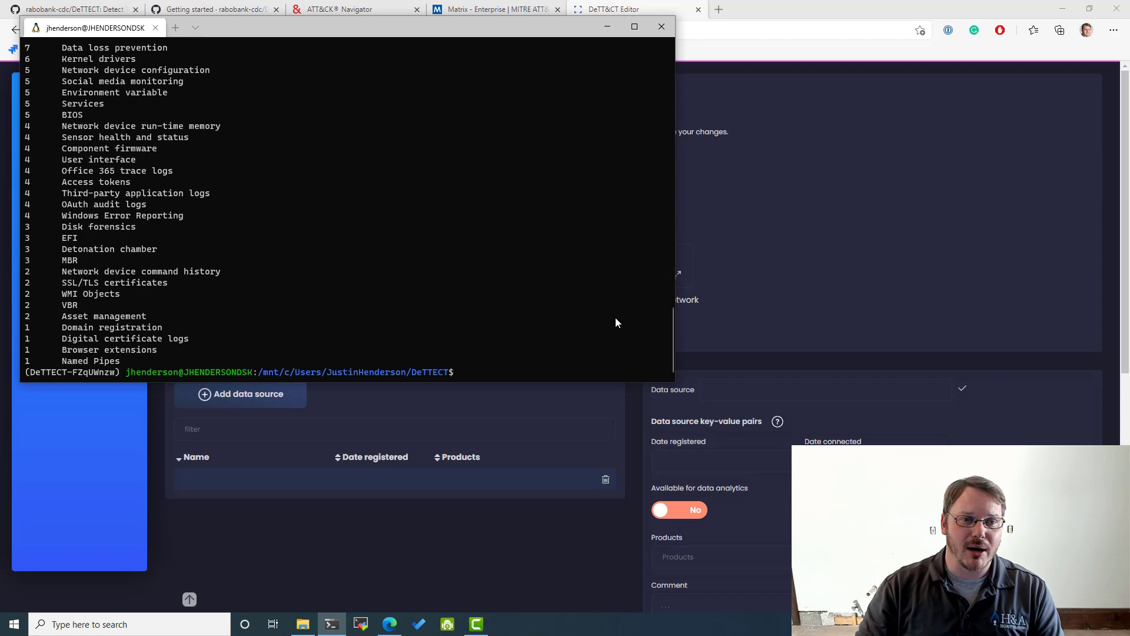
scroll(301, 299, up, 7)
scroll(301, 304, up, 7)
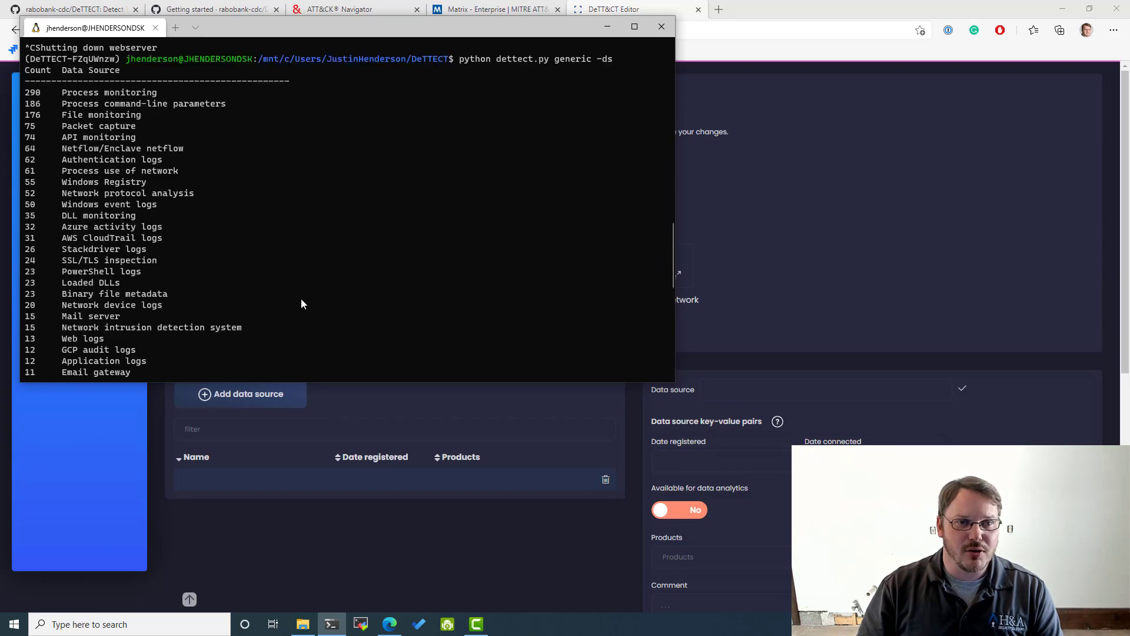
scroll(172, 222, down, 14)
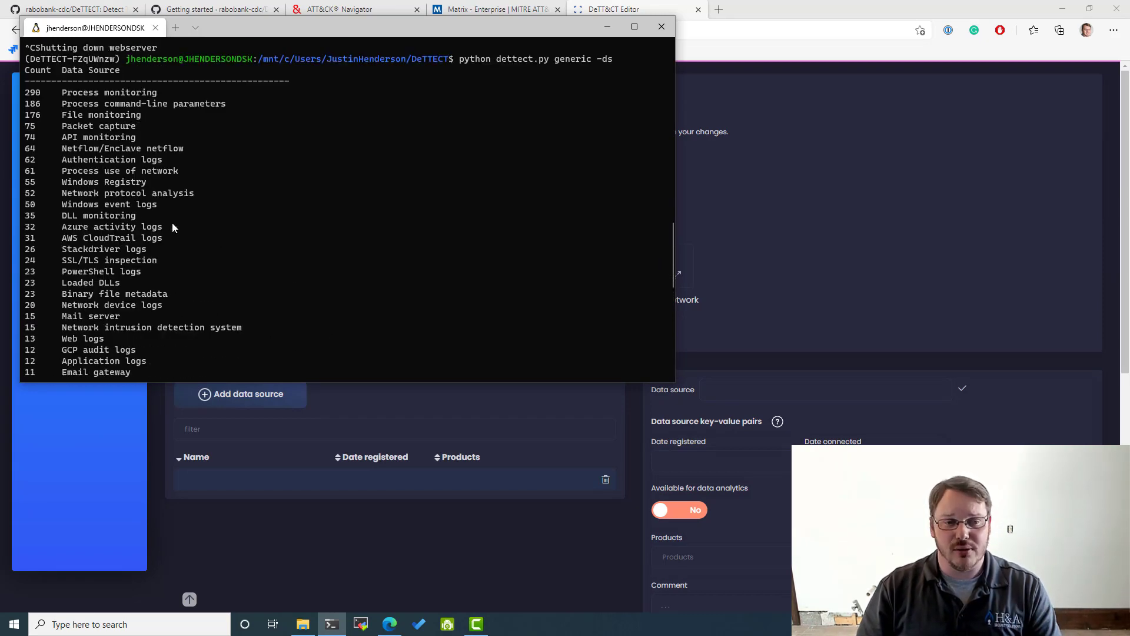
- Rerun python dettect.py editor, which fails with 'Address already in use'
key(Up)
key(Up)
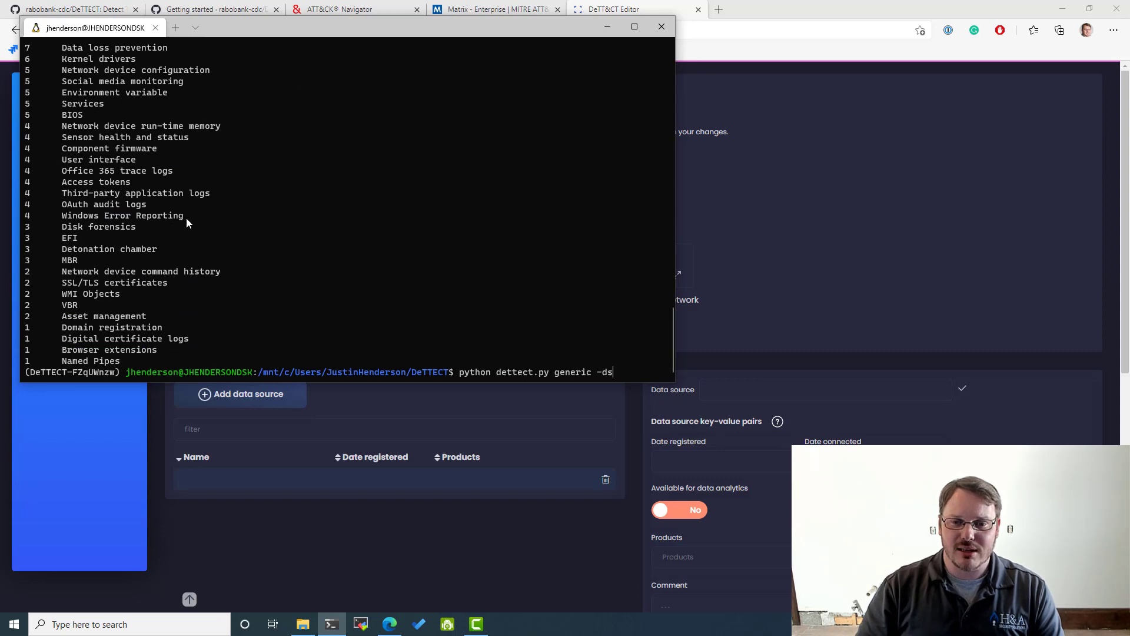
scroll(186, 222, down, 1)
key(Return)
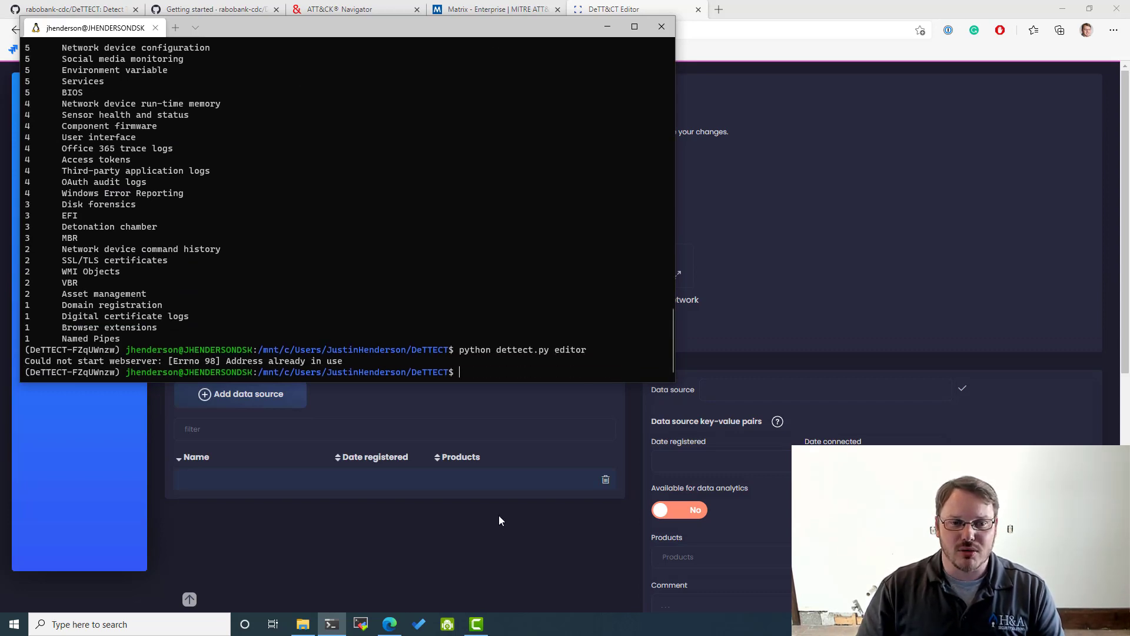
- Reload the editor page, discarding unsaved changes, and relaunch the editor from the terminal
click(527, 419)
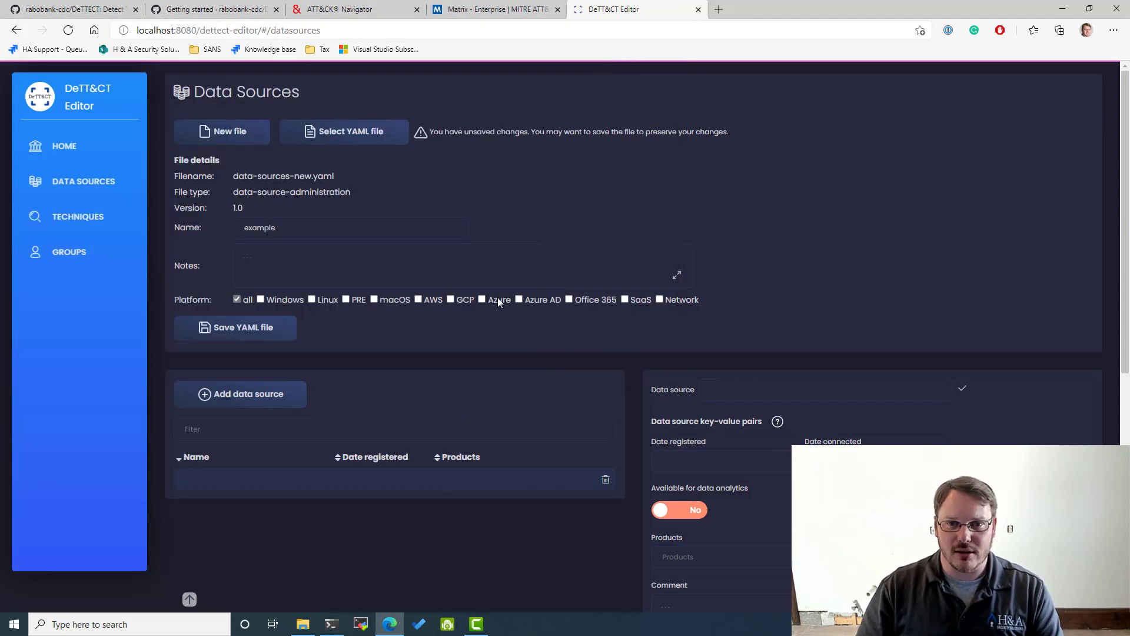
key(F5)
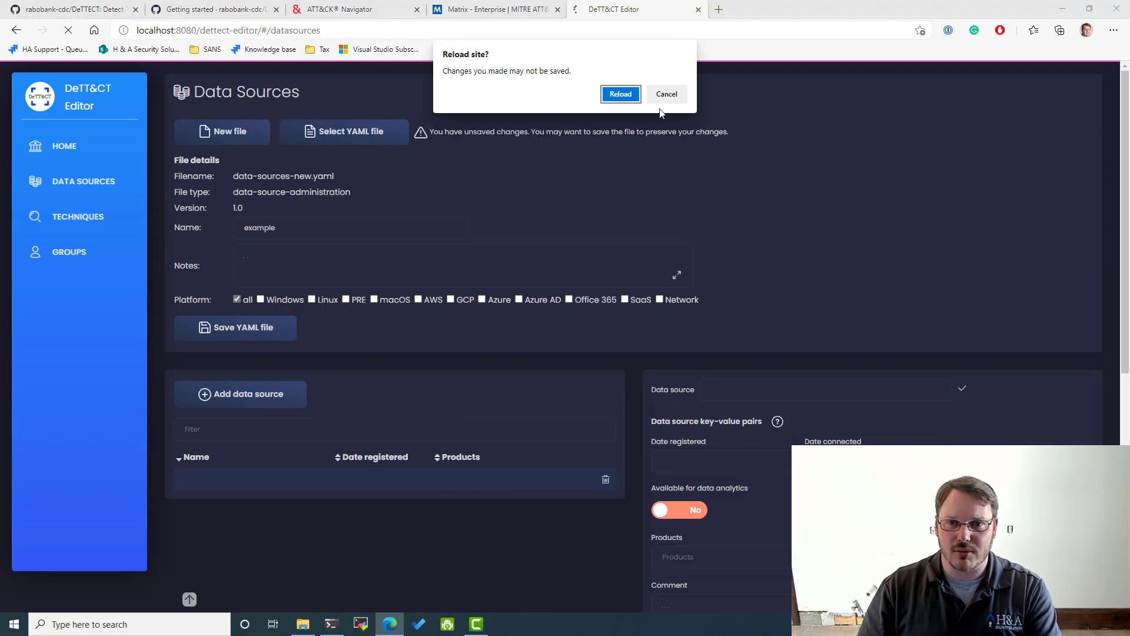
click(620, 94)
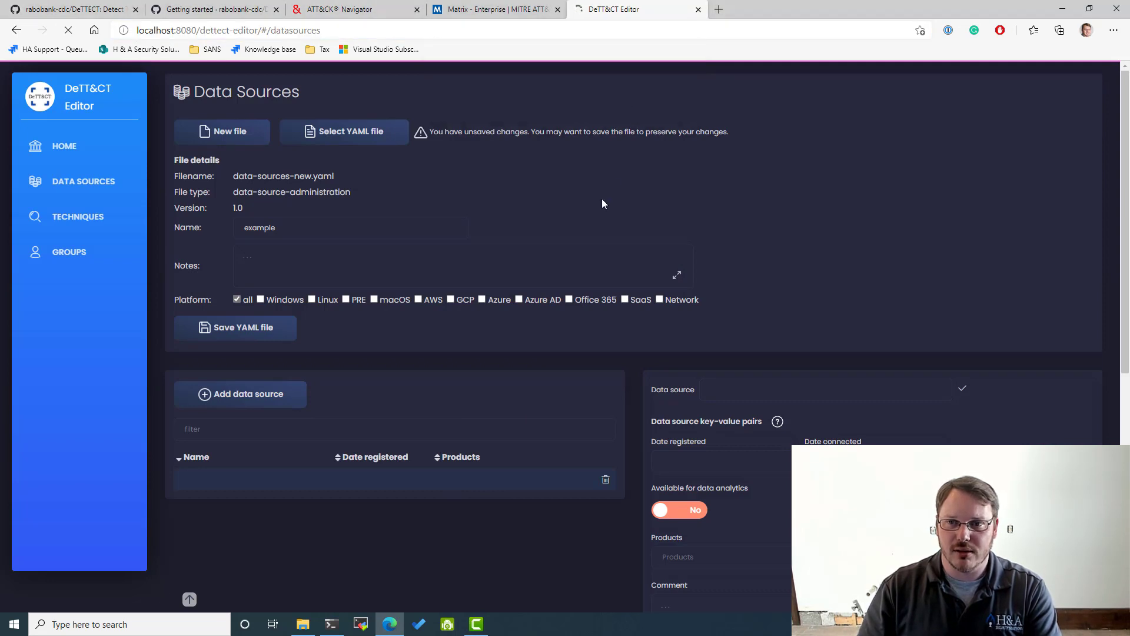
click(325, 36)
click(98, 153)
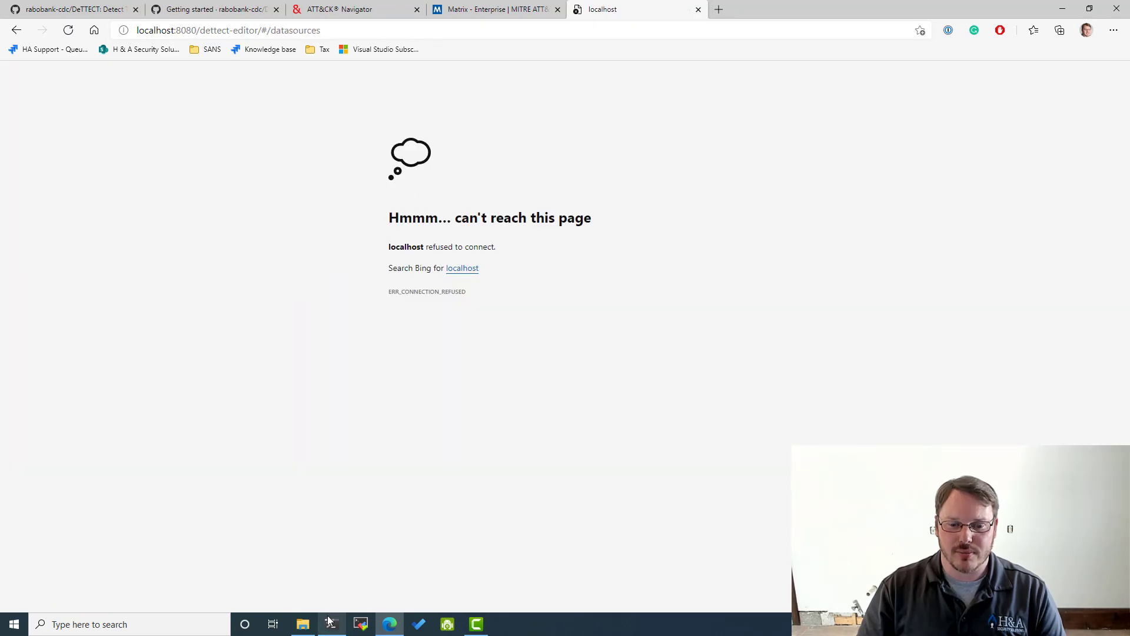
click(330, 621)
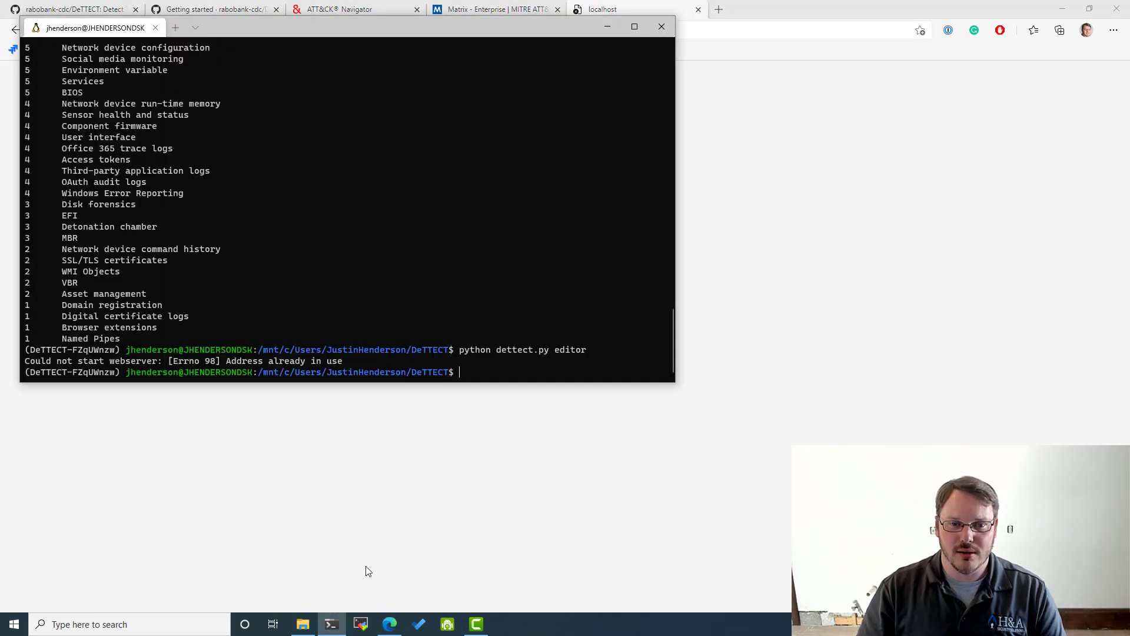
key(Up)
key(Return)
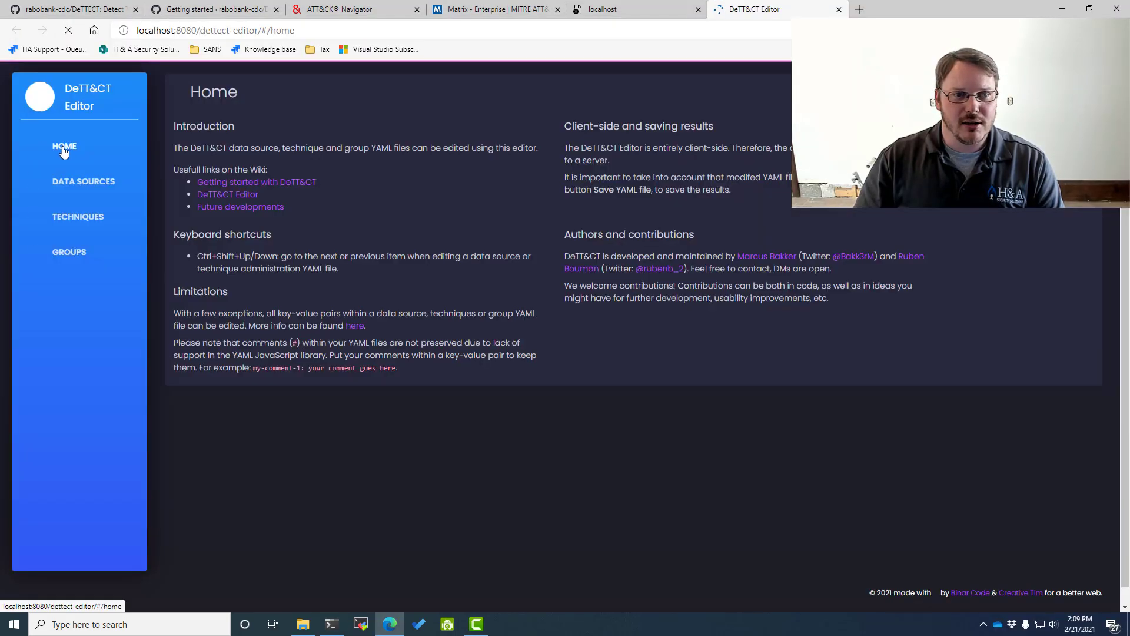
- Create a fresh data-sources-new.yaml file and add one blank data source entry
click(77, 182)
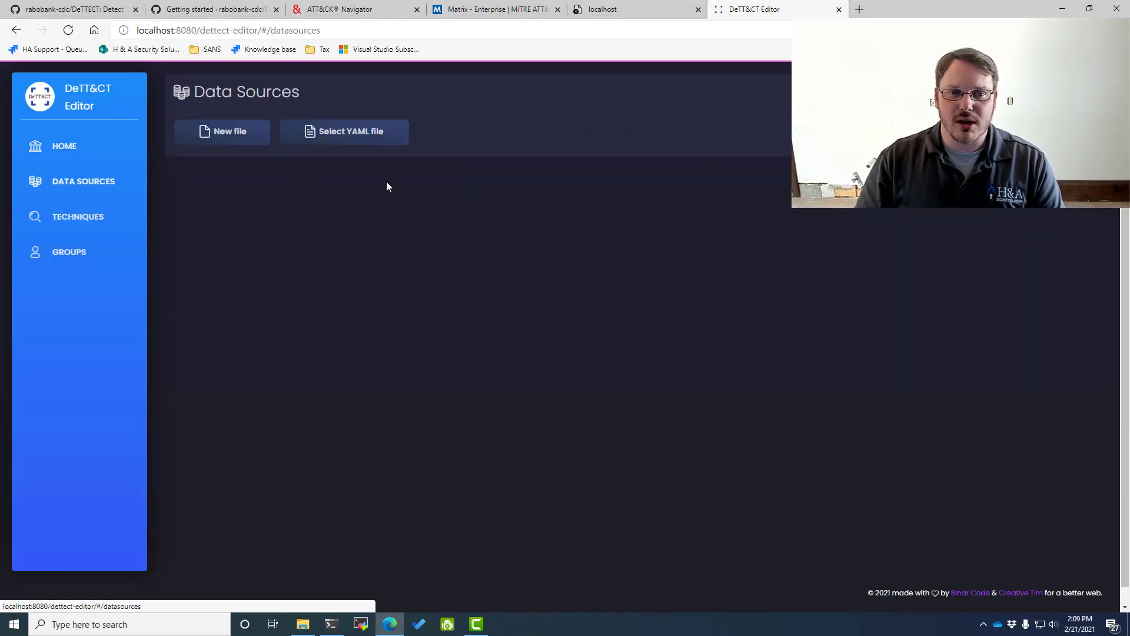
click(222, 139)
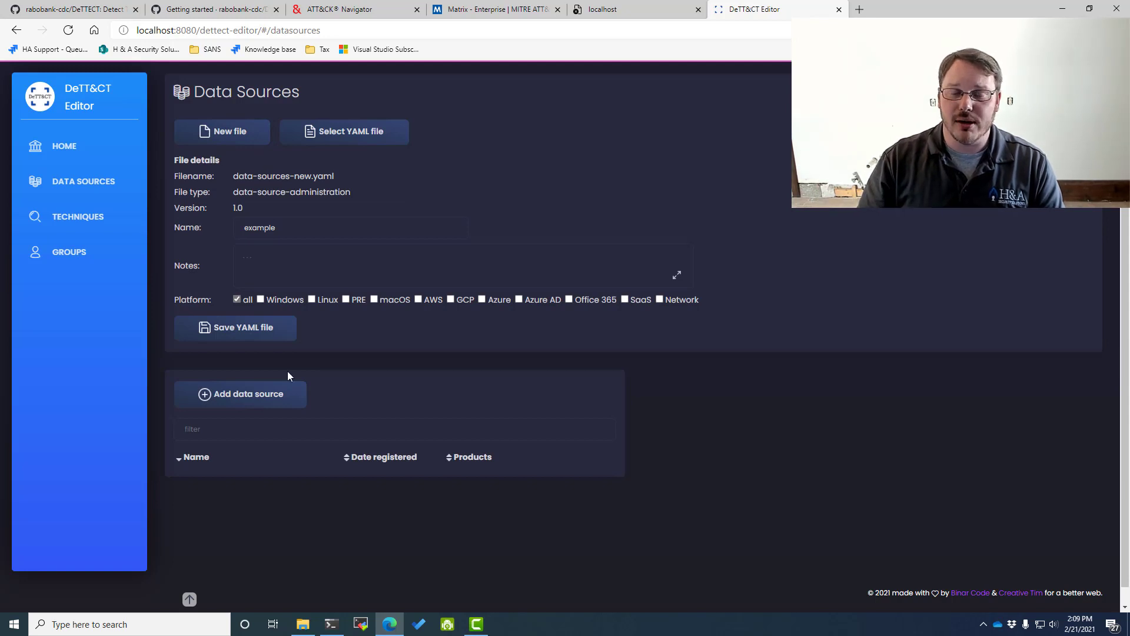
click(252, 402)
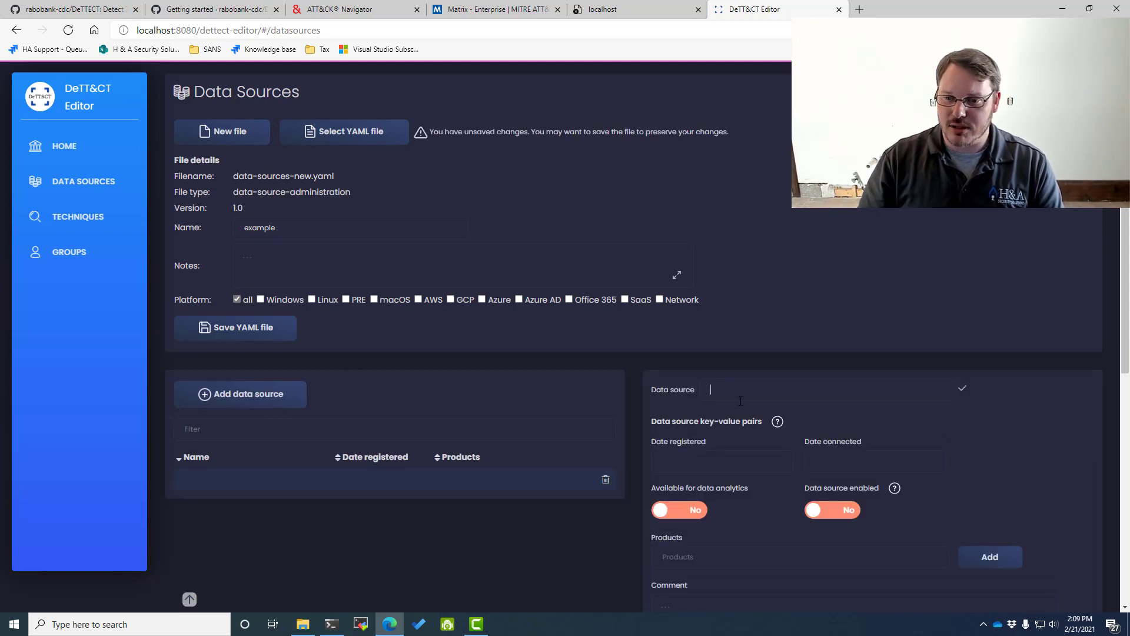
- Select Windows event logs as the data source, registered and connected on 2021-02-20
click(758, 392)
text(Wi)
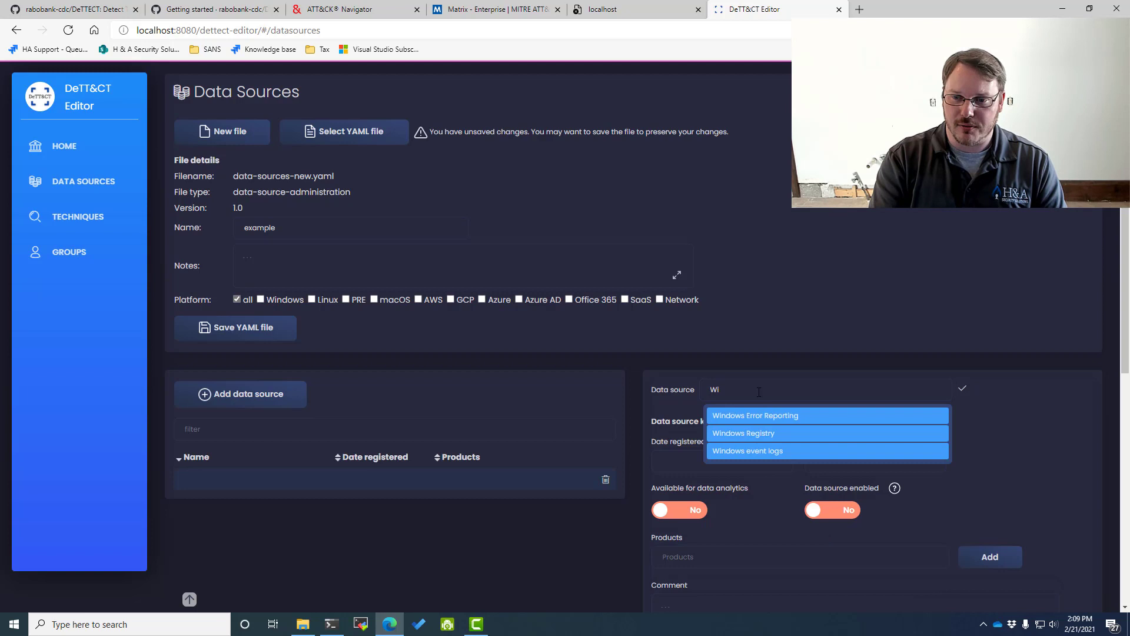
key(BackSpace)
text(ind)
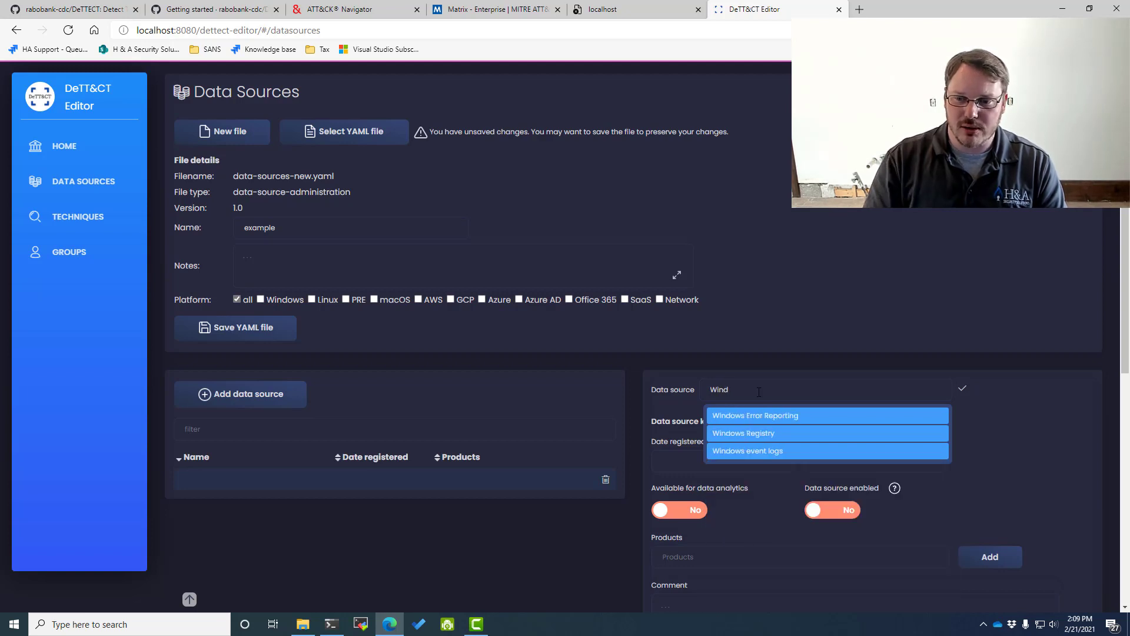
click(752, 452)
click(724, 460)
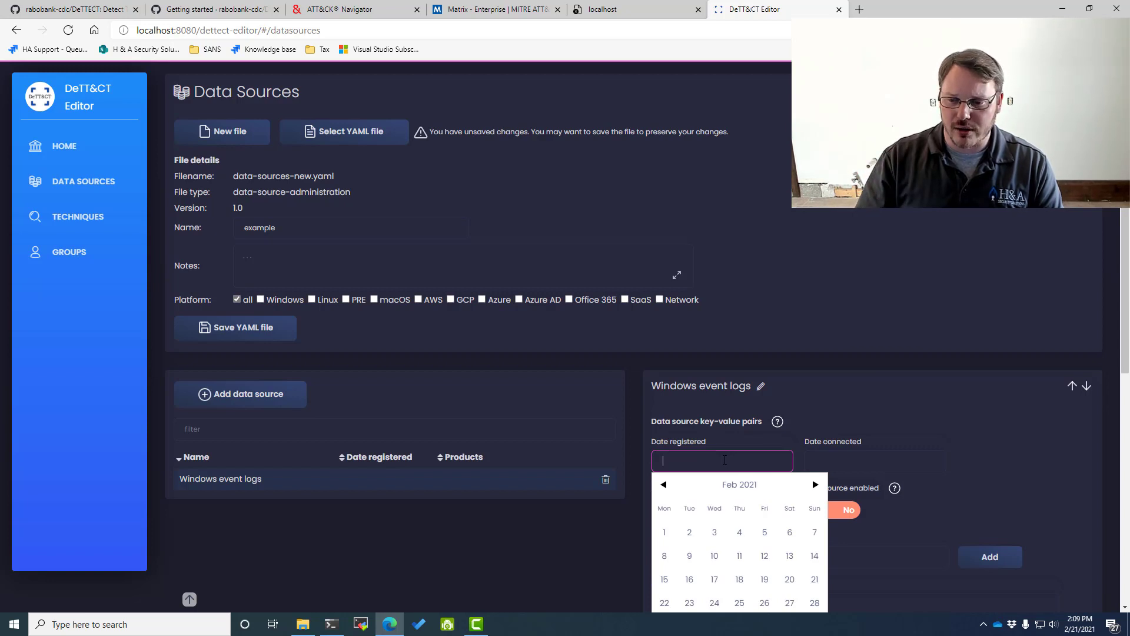
click(813, 578)
click(832, 452)
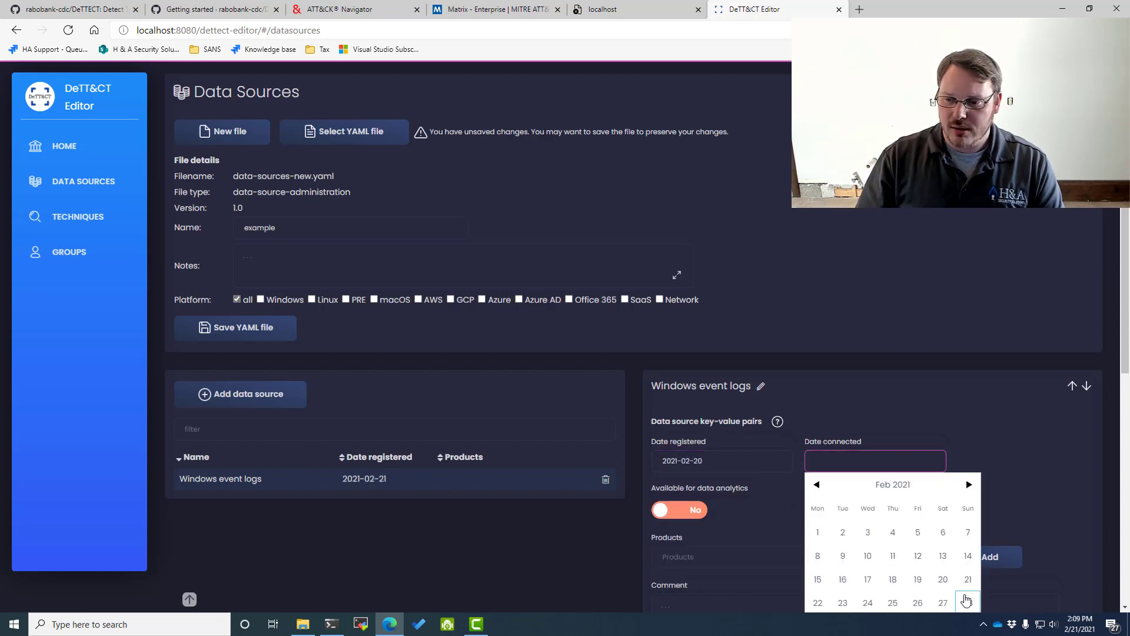
click(966, 578)
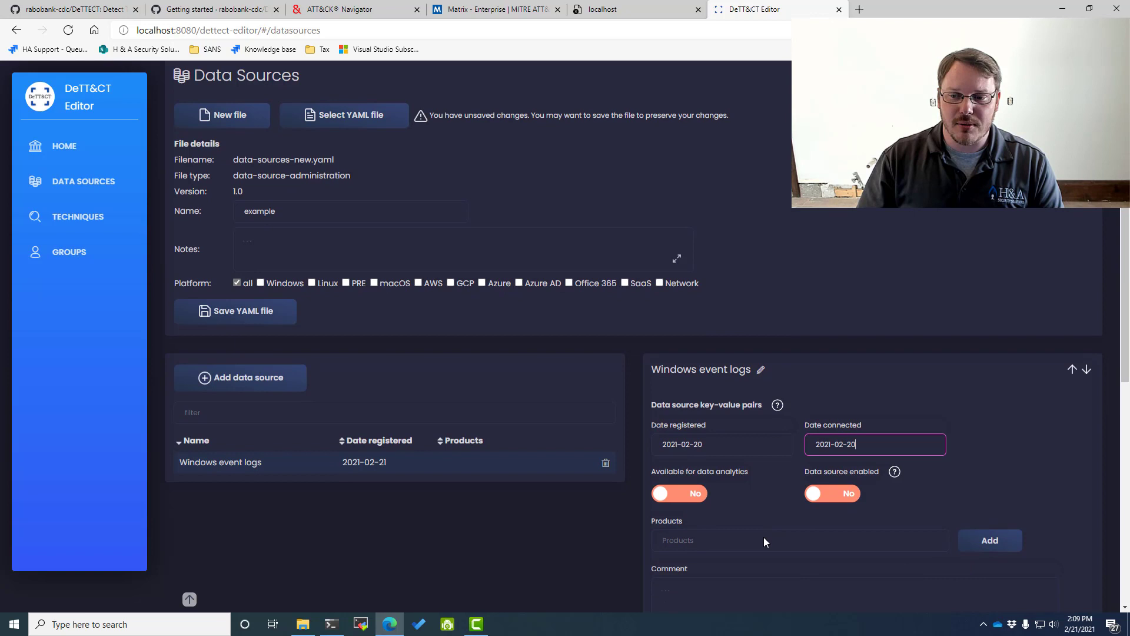
- Mark it available for analytics and enabled, and add Windows as its product
scroll(764, 537, down, 1)
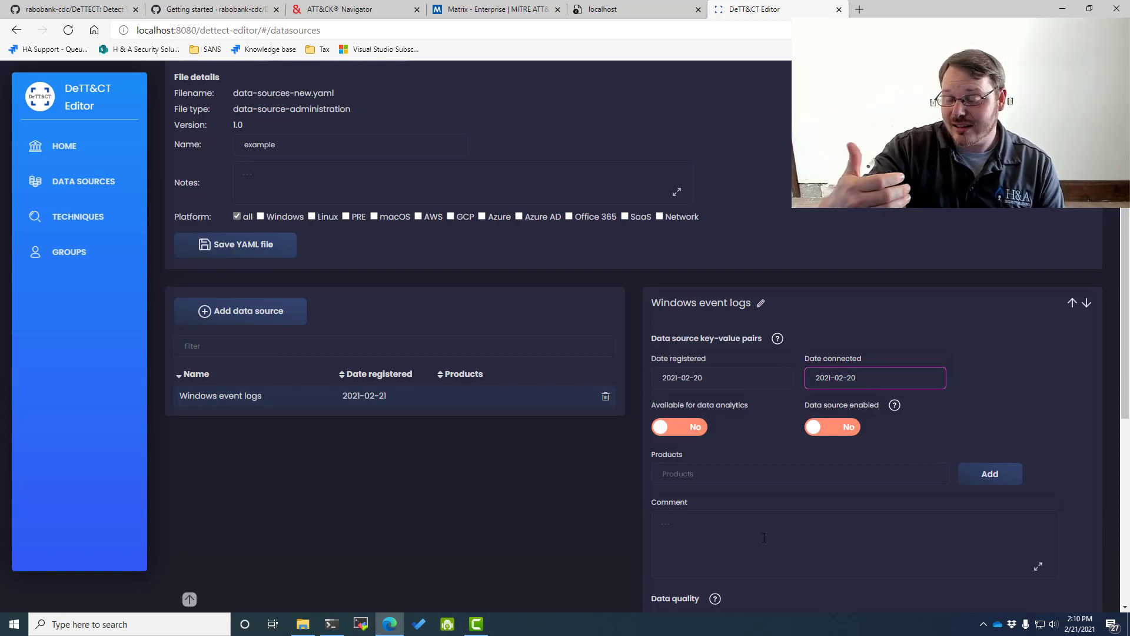
click(692, 426)
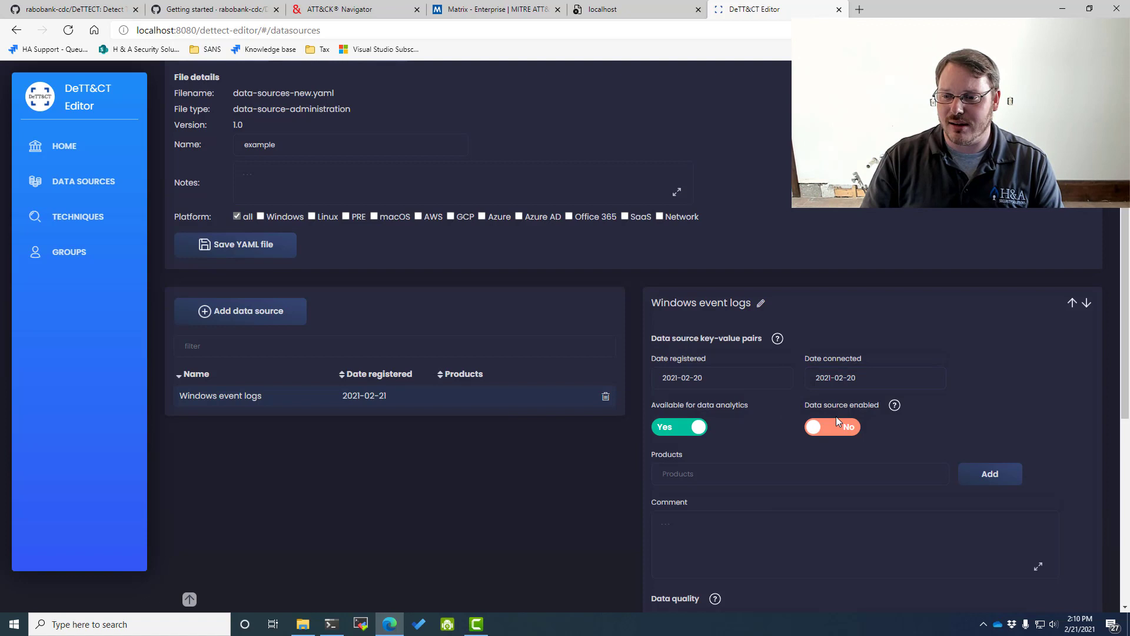
click(845, 428)
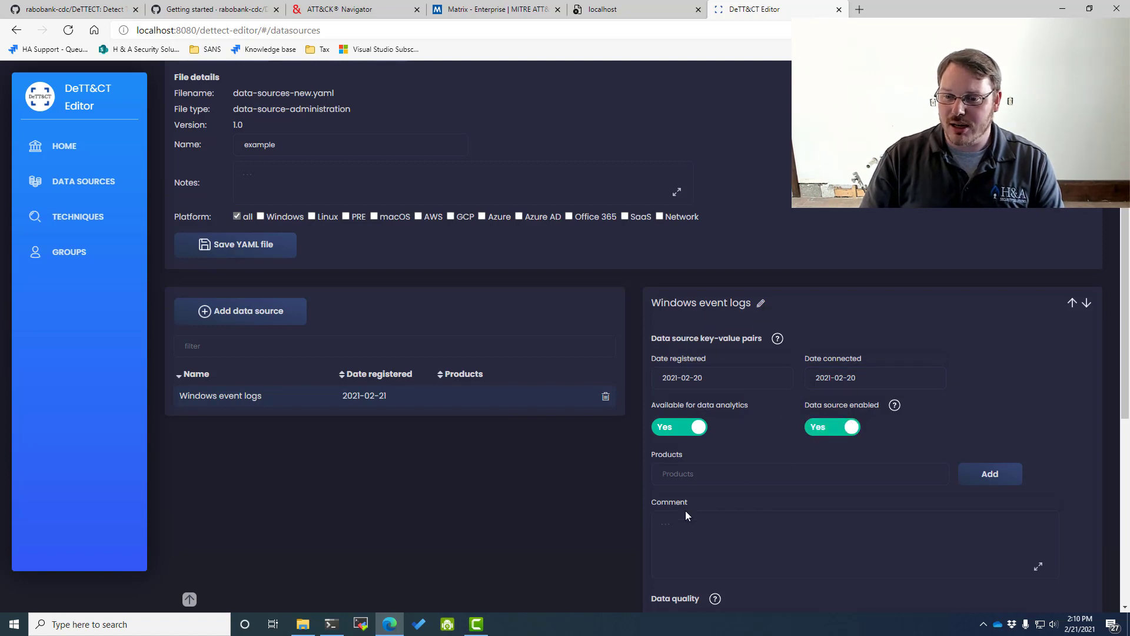
click(693, 477)
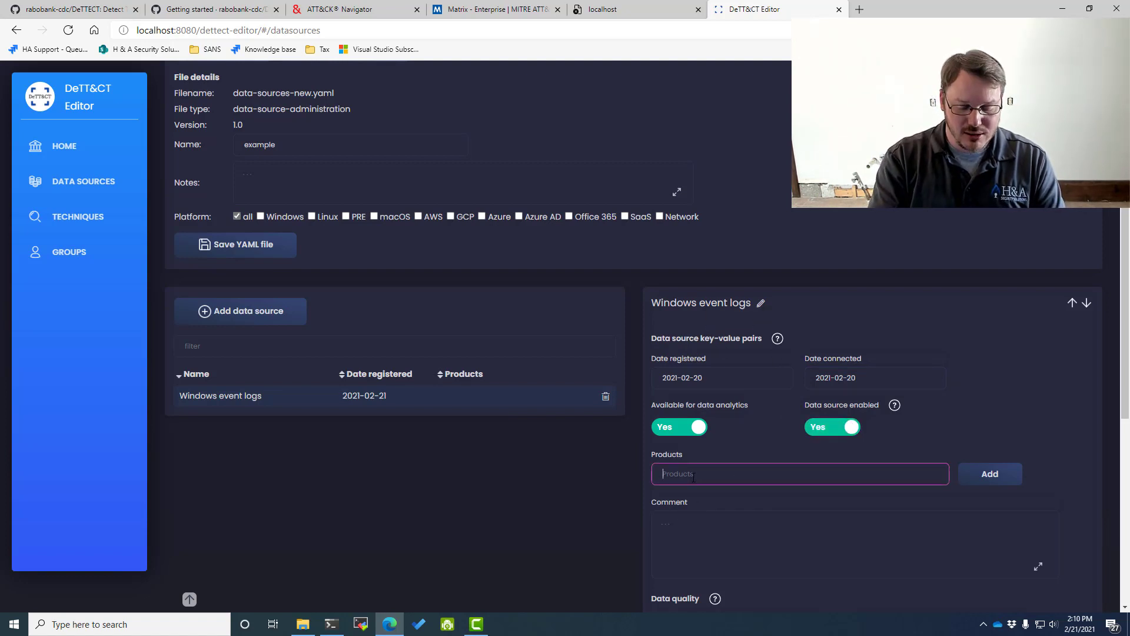
text(Windows)
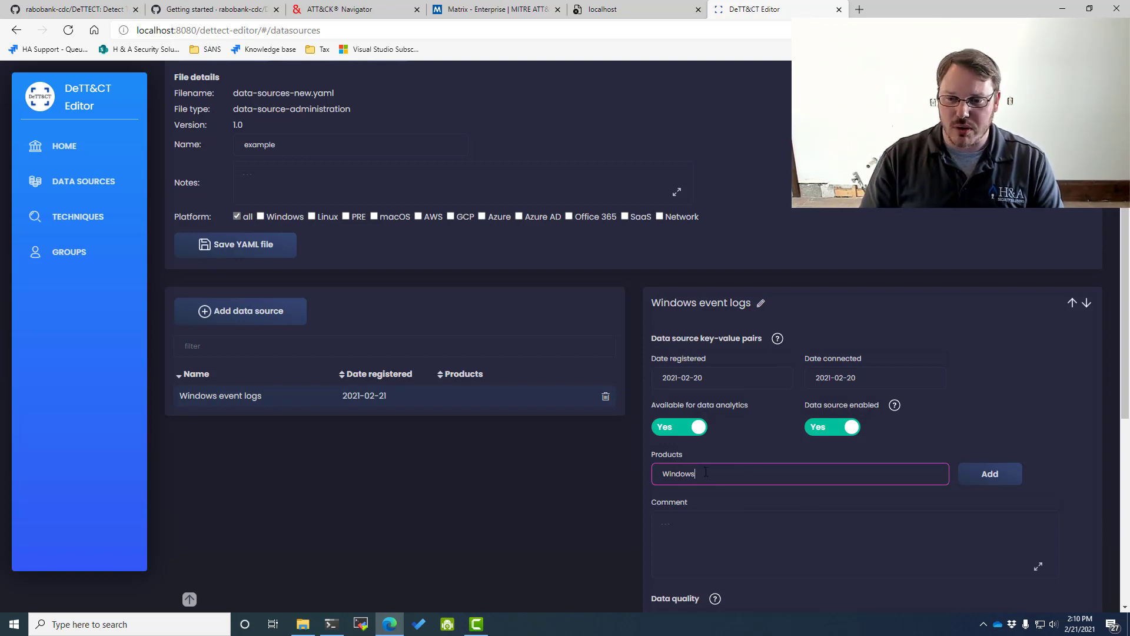
drag(696, 474, 667, 492)
click(999, 482)
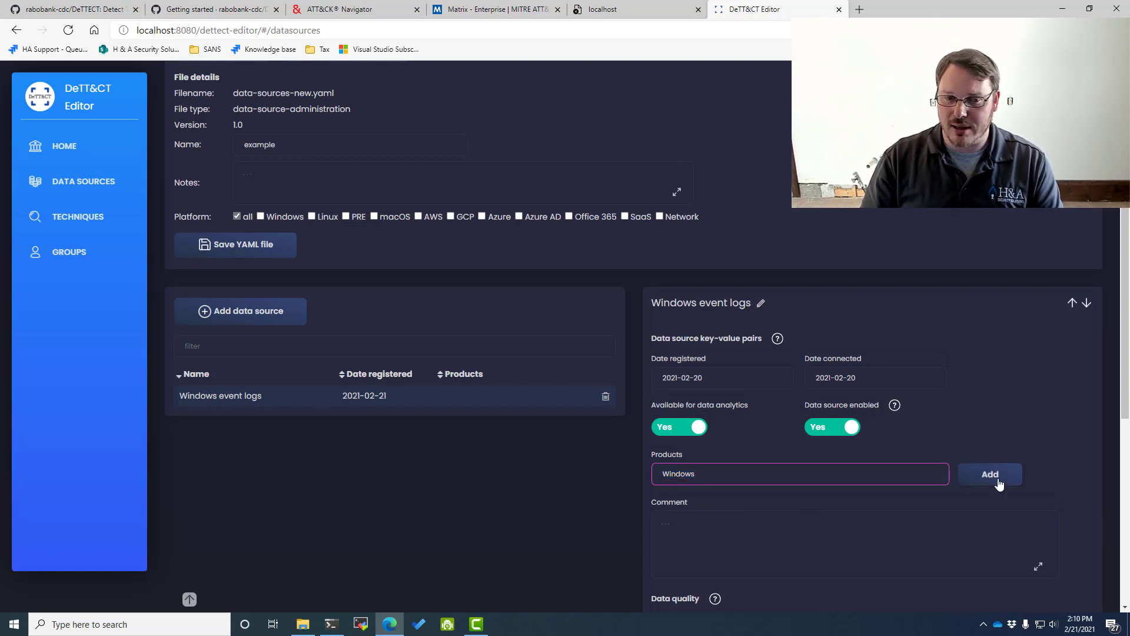
- Add another data source entry and choose Process monitoring
click(253, 311)
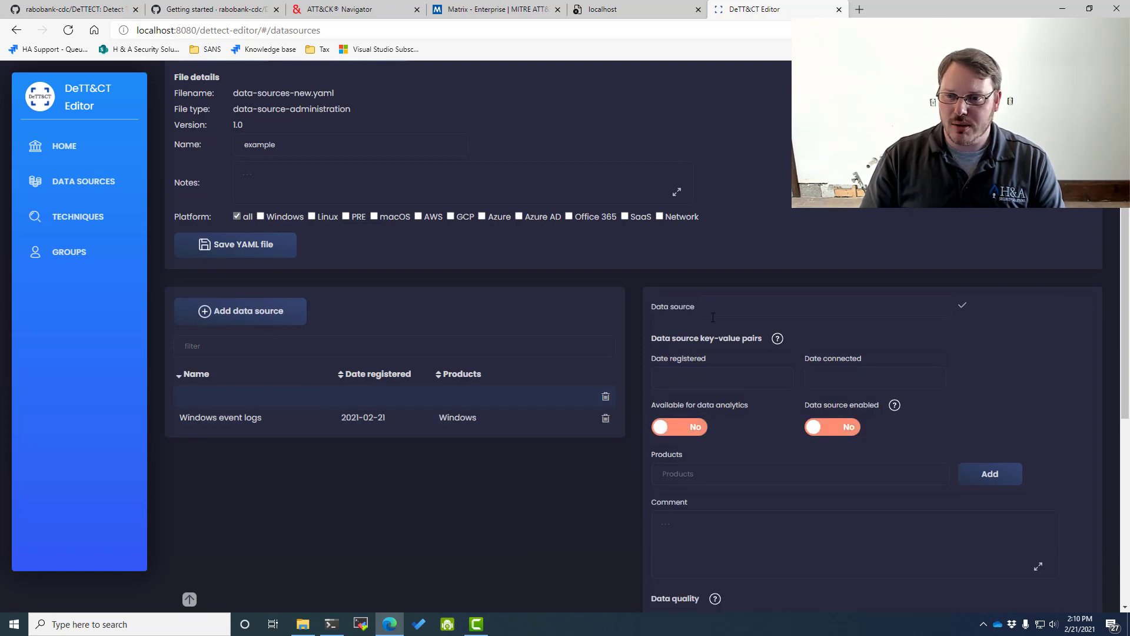
text(Pro)
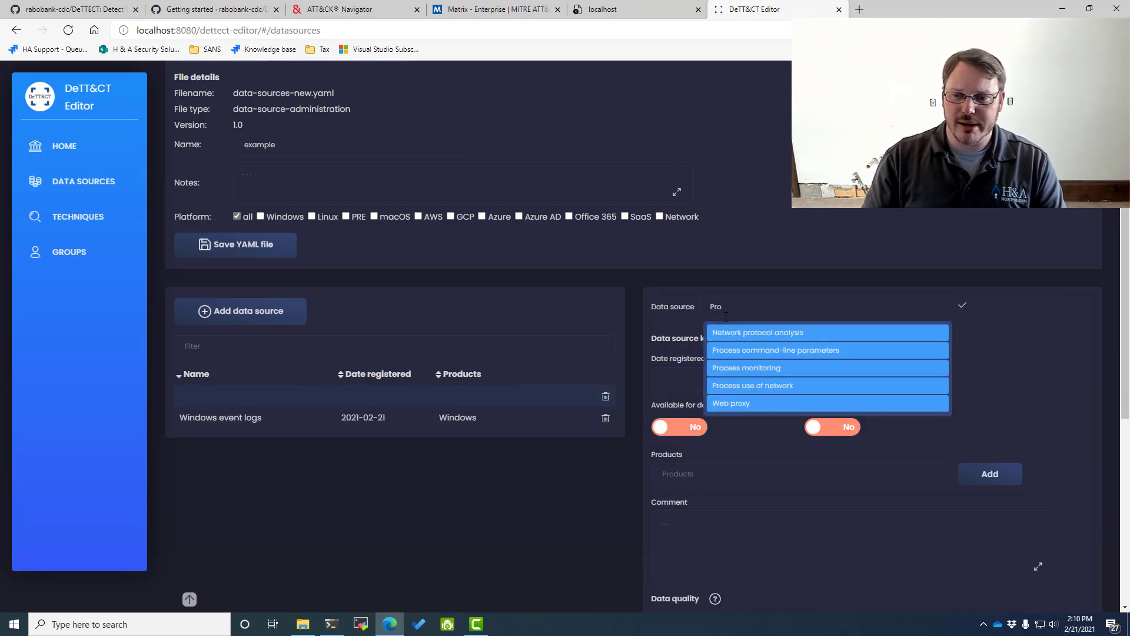
click(759, 368)
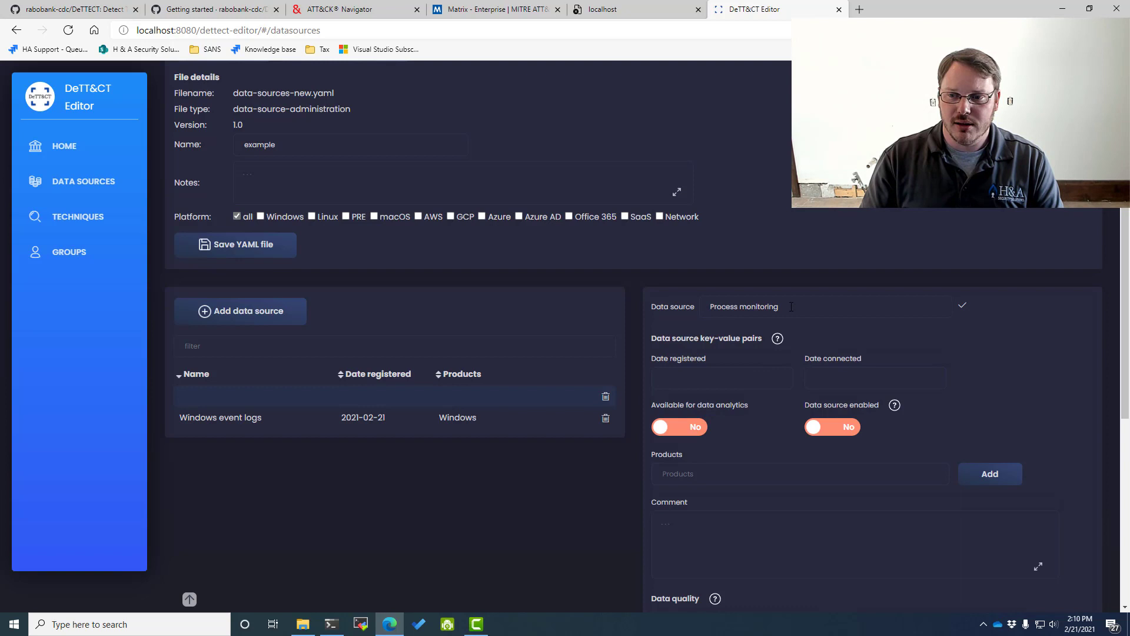
text(Proc)
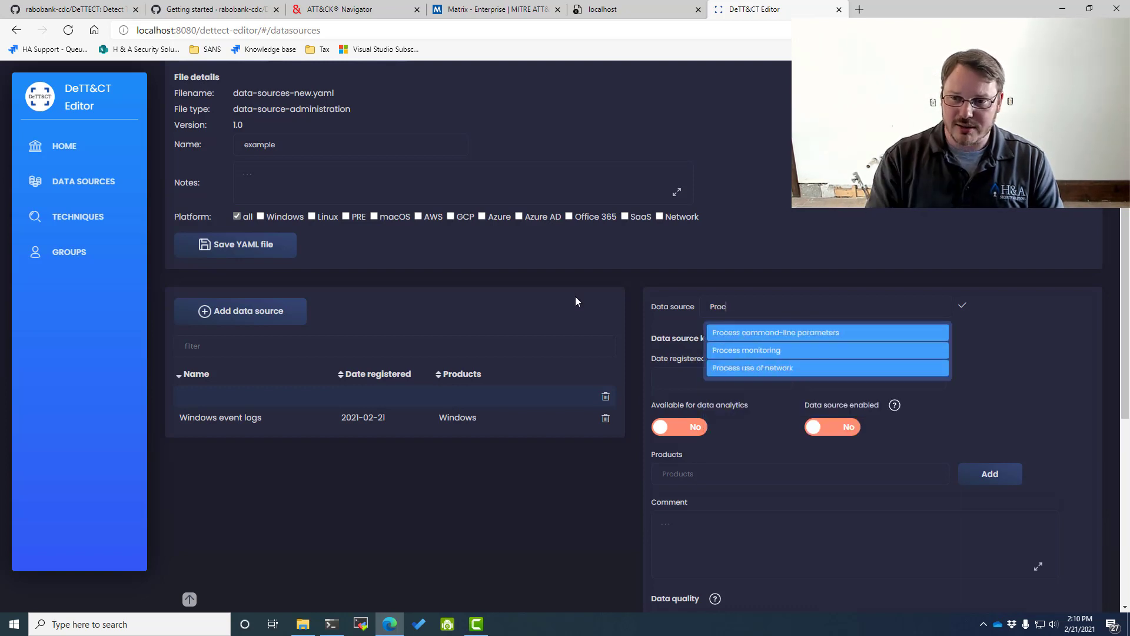
click(801, 352)
- Set both Process monitoring dates to 2021-02-20 and mark it available and enabled
click(787, 372)
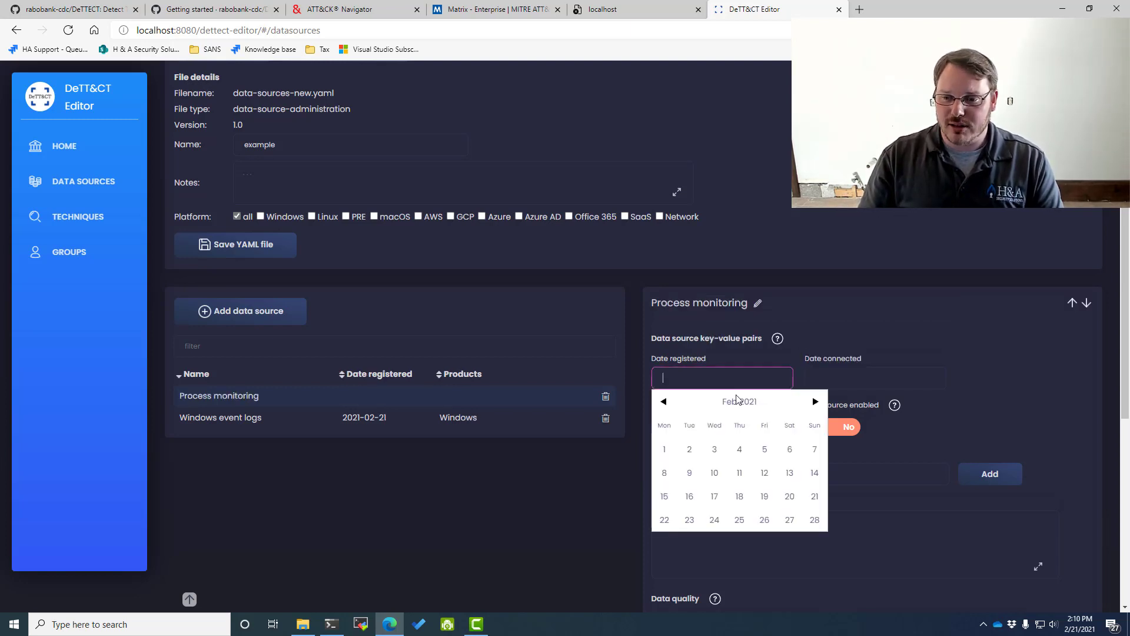
click(799, 498)
click(875, 377)
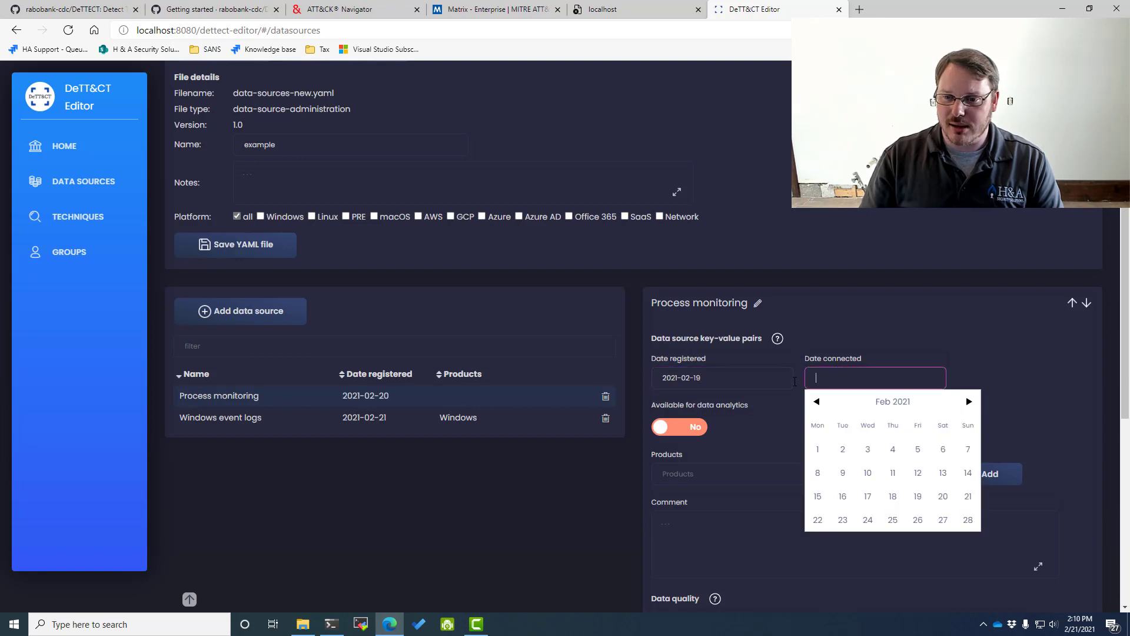
click(765, 378)
click(814, 496)
click(876, 378)
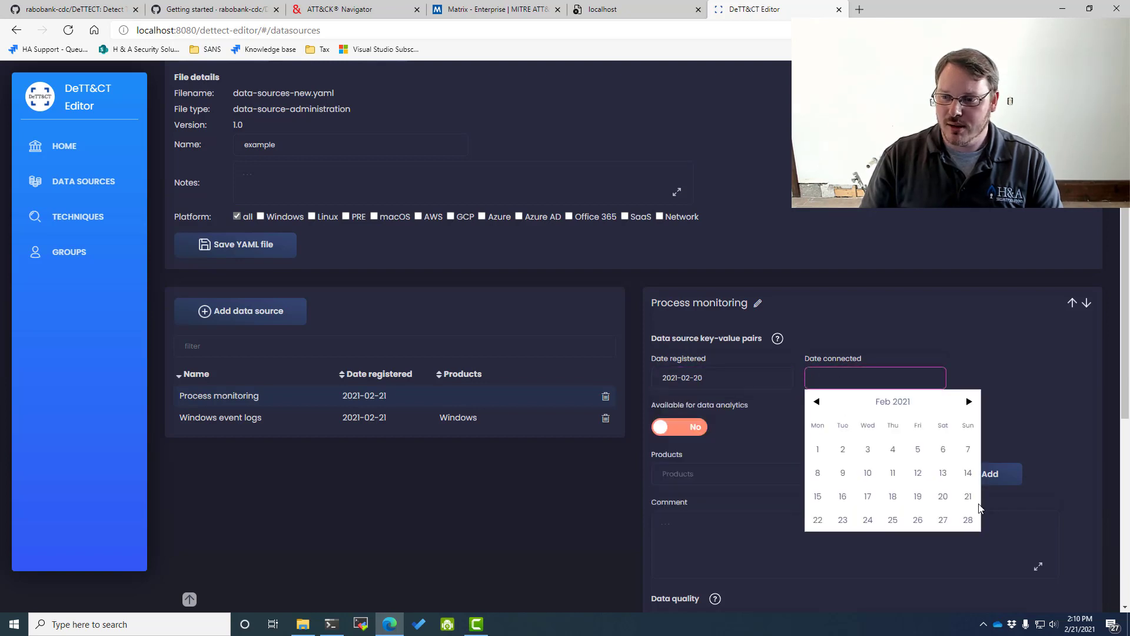
click(971, 498)
click(679, 426)
click(832, 426)
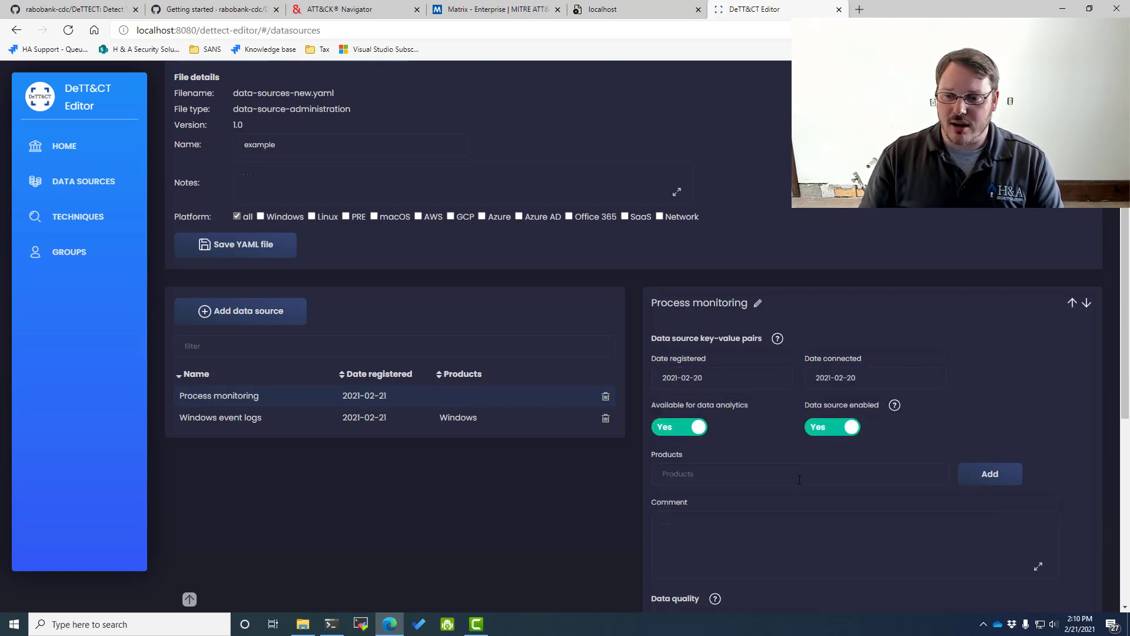
- Add Sysmon as the Process monitoring product, then add a new blank data source entry
click(800, 481)
text(Sysmon)
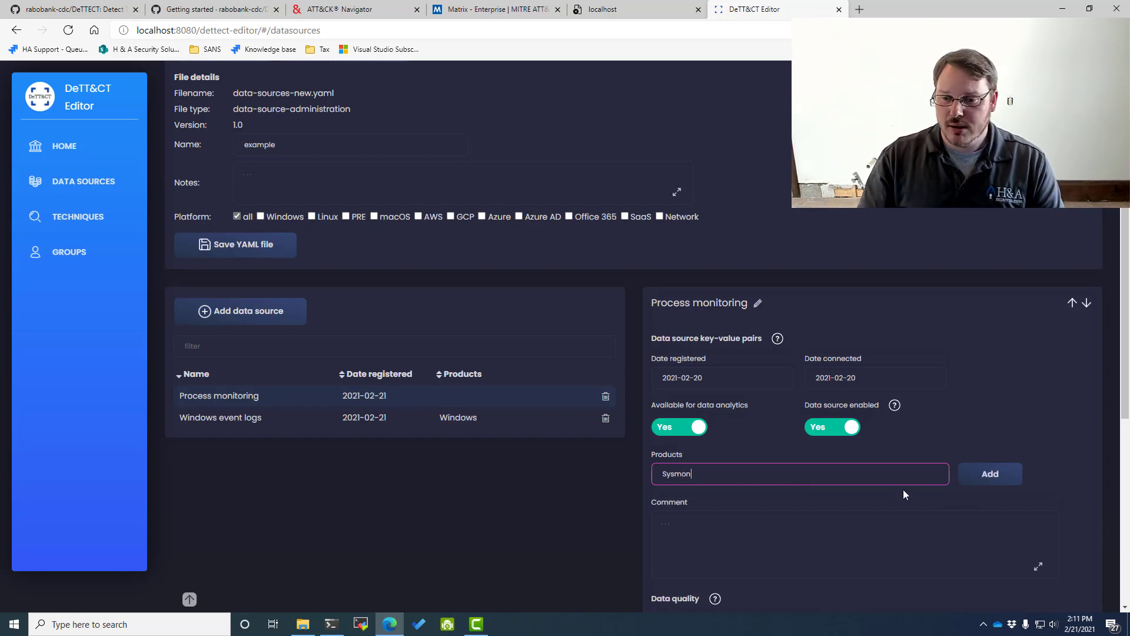
scroll(904, 494, down, 5)
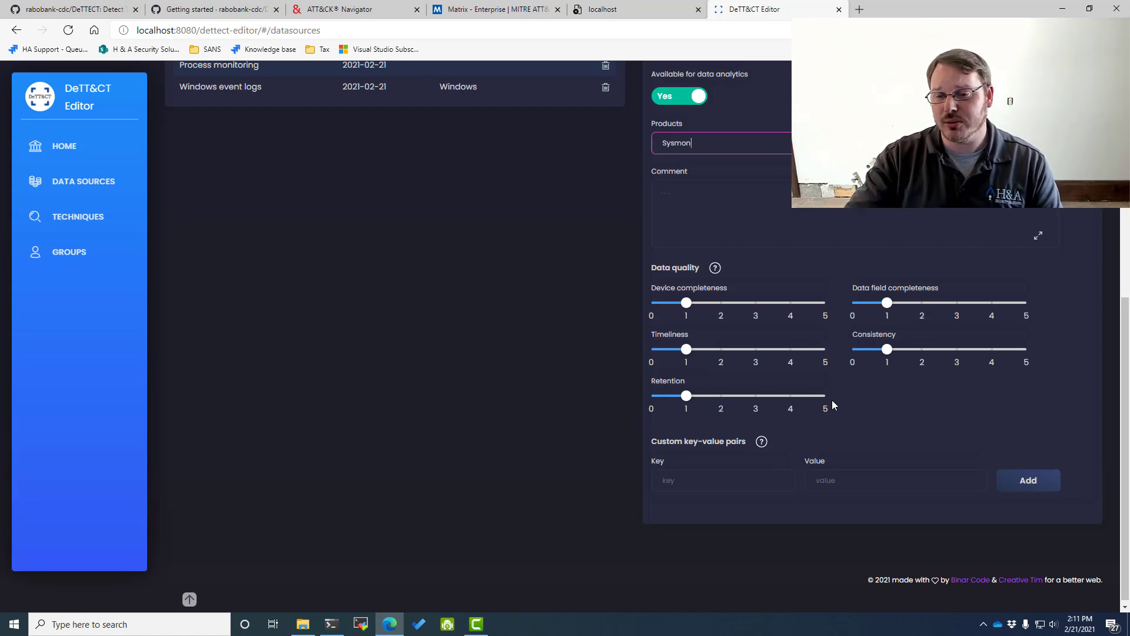
scroll(801, 405, up, 1)
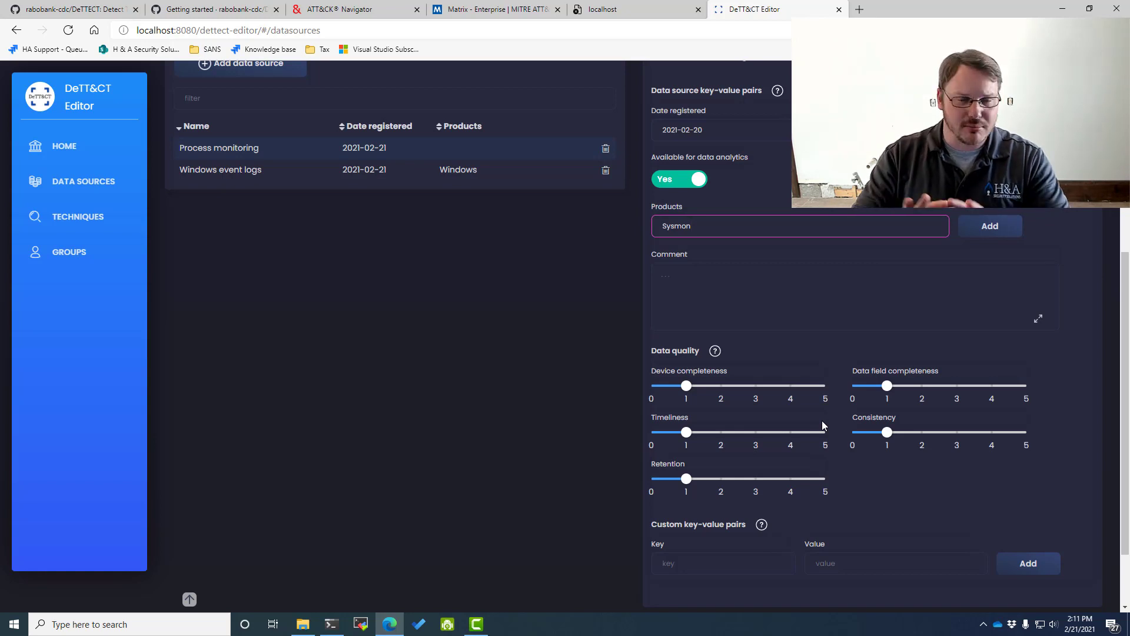
scroll(821, 416, up, 4)
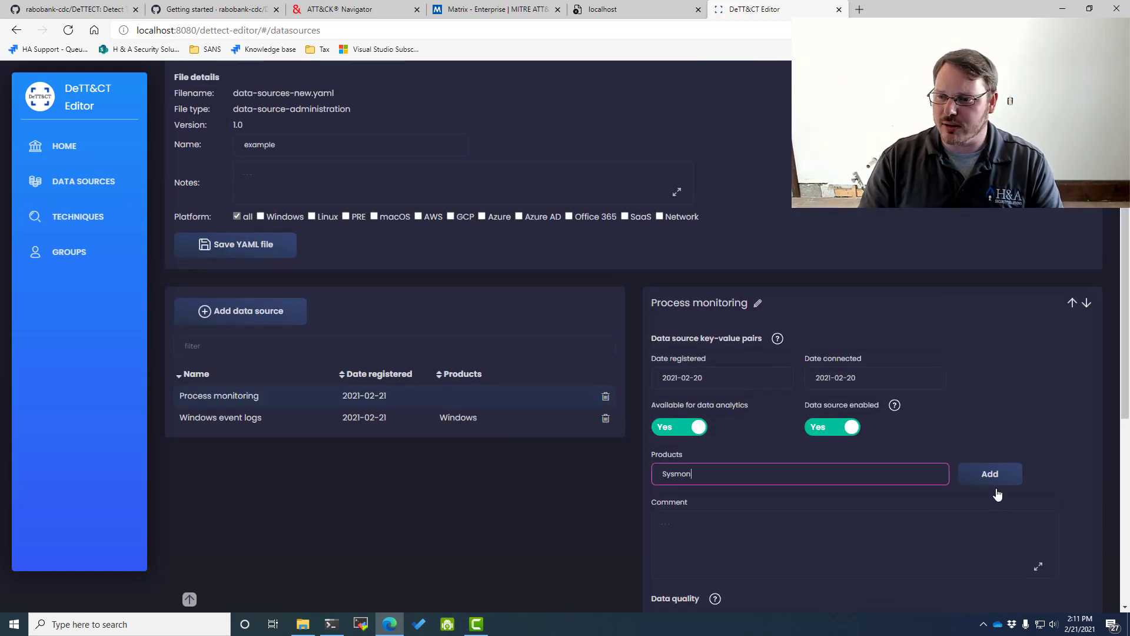
click(998, 476)
click(248, 311)
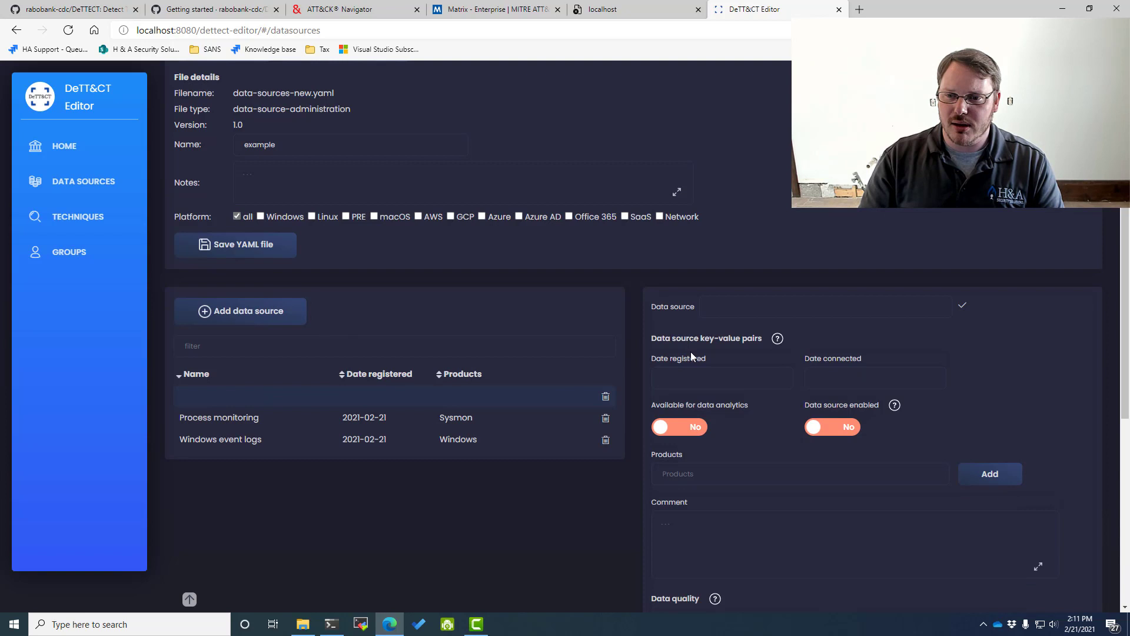
- Choose Process command-line parameters, registered and connected on 20 February 2021
click(760, 300)
text(Pro)
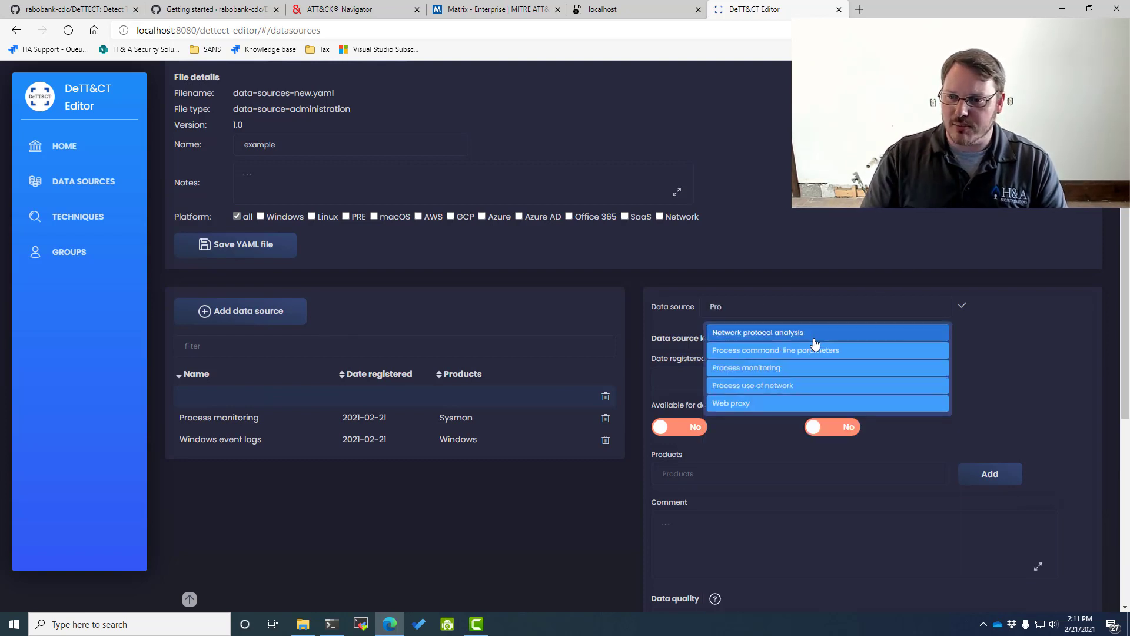
click(759, 351)
click(724, 372)
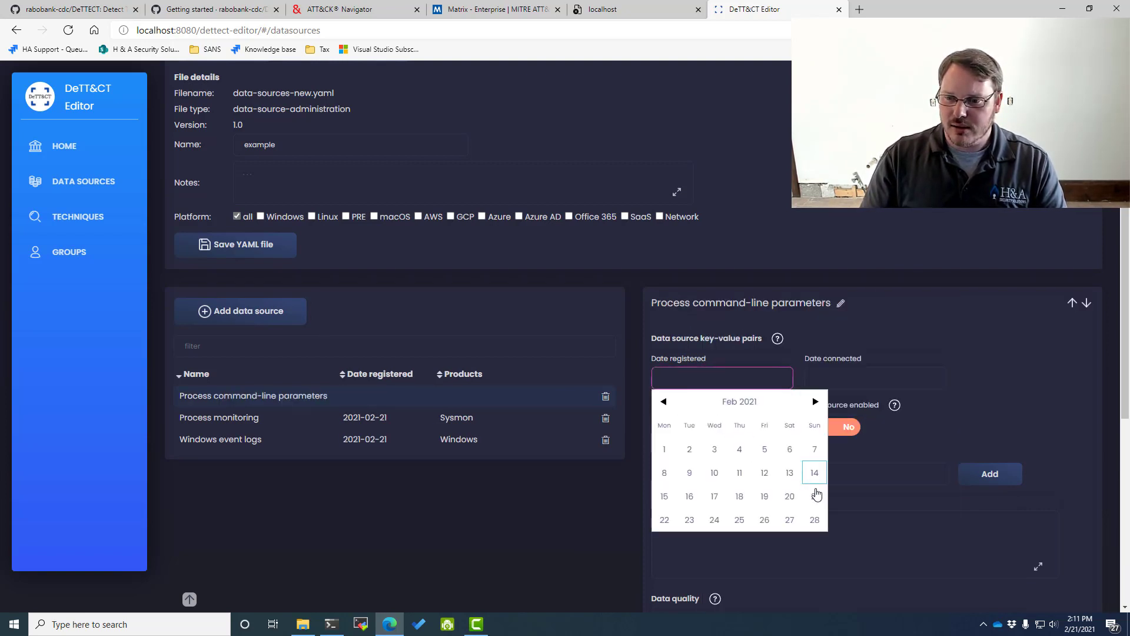
click(814, 472)
click(846, 372)
click(963, 503)
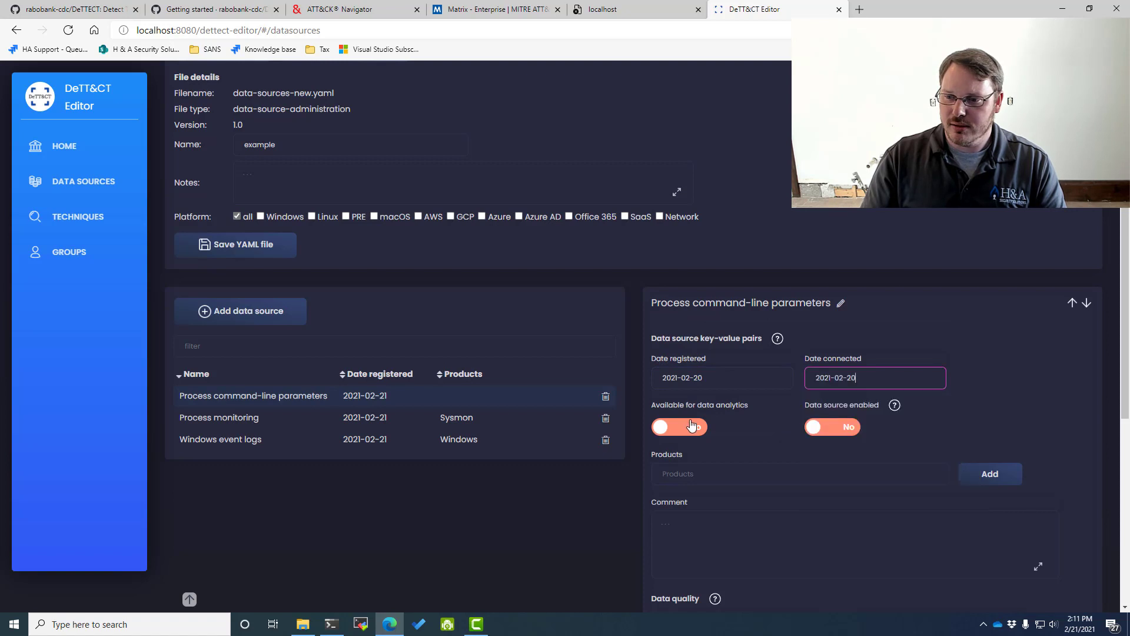
- Mark it available and enabled, and add Crowdstrike as its product
click(692, 429)
click(835, 428)
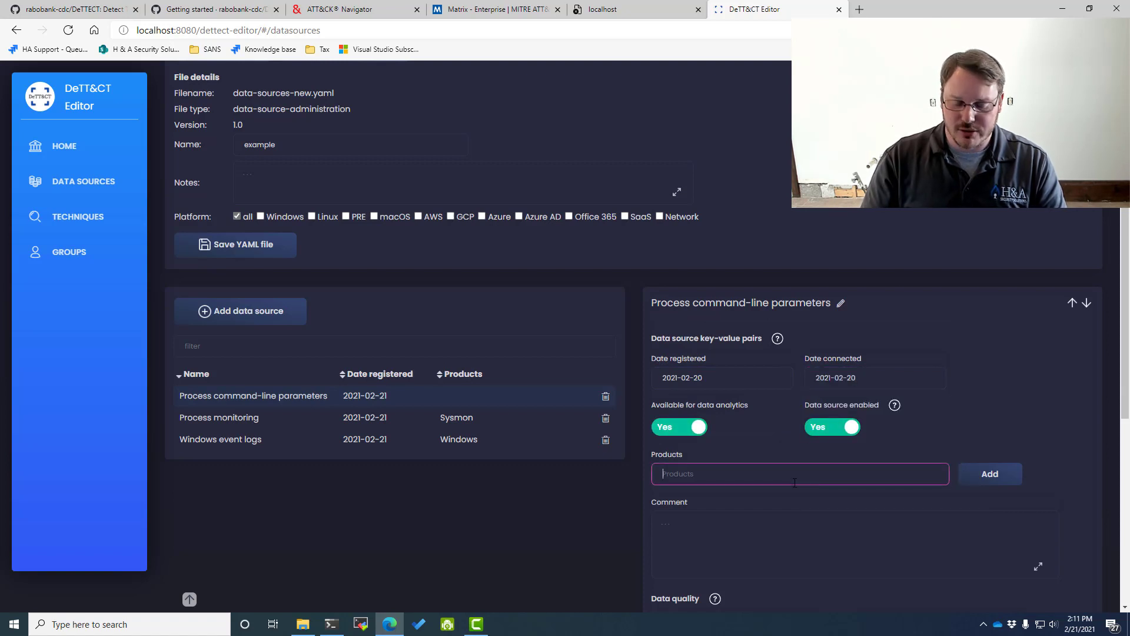
text(Sysmon)
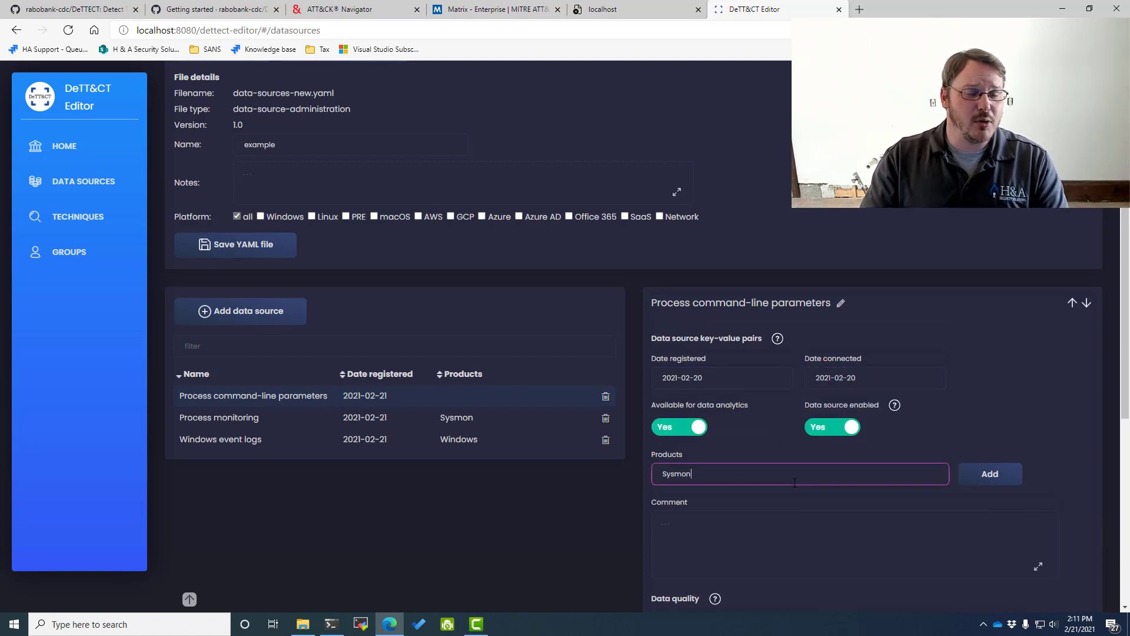
key(ctrl+a)
text(C)
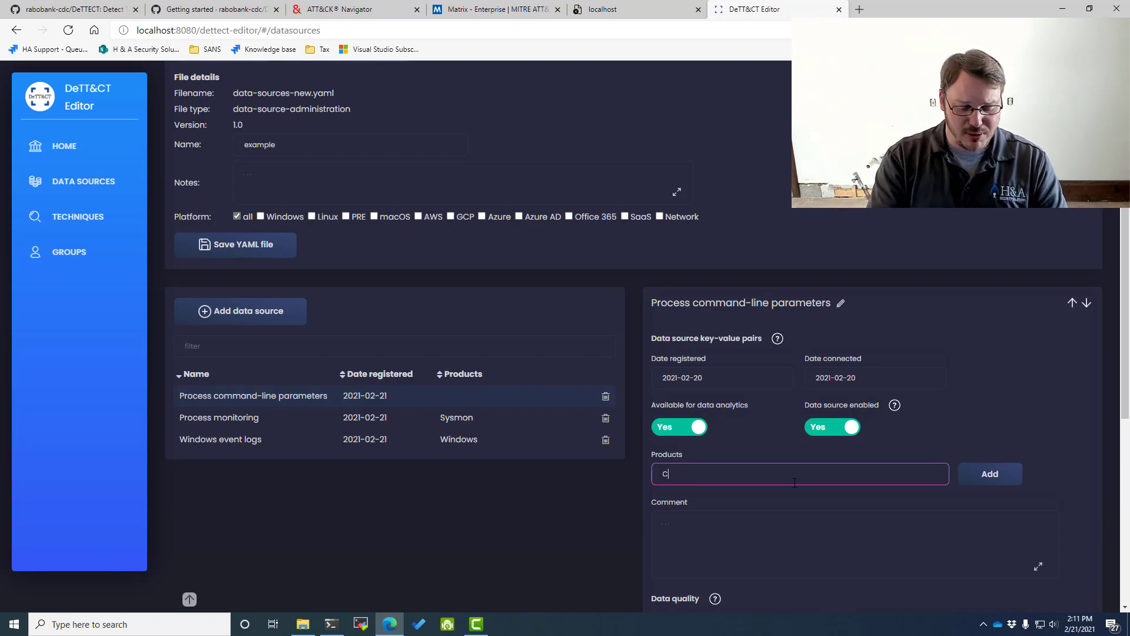
text(rowdstrike)
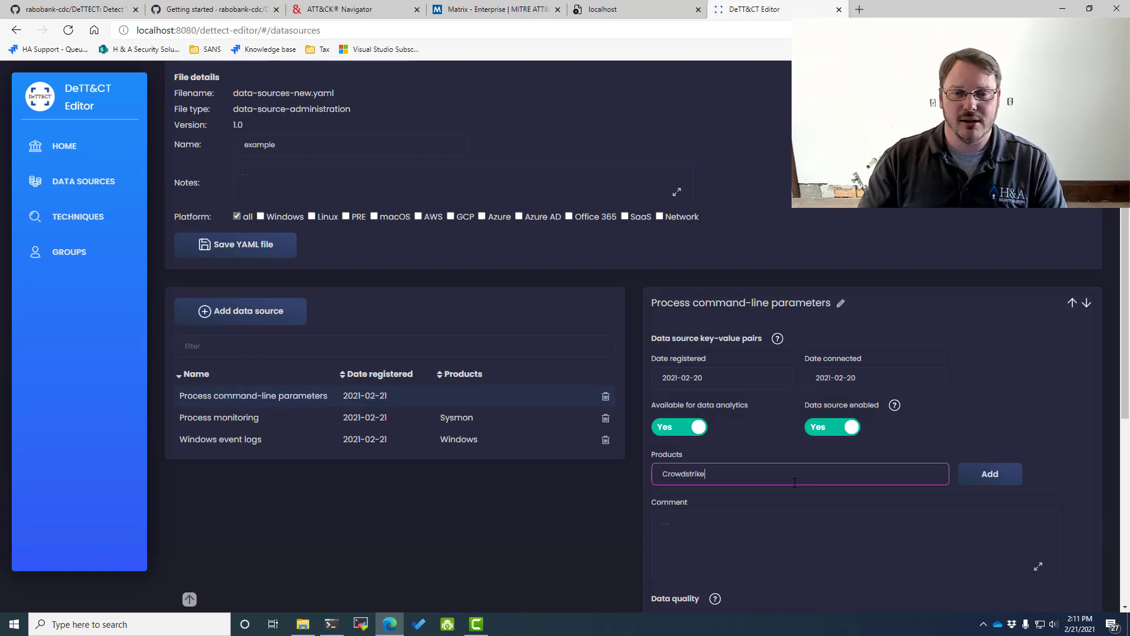
click(988, 474)
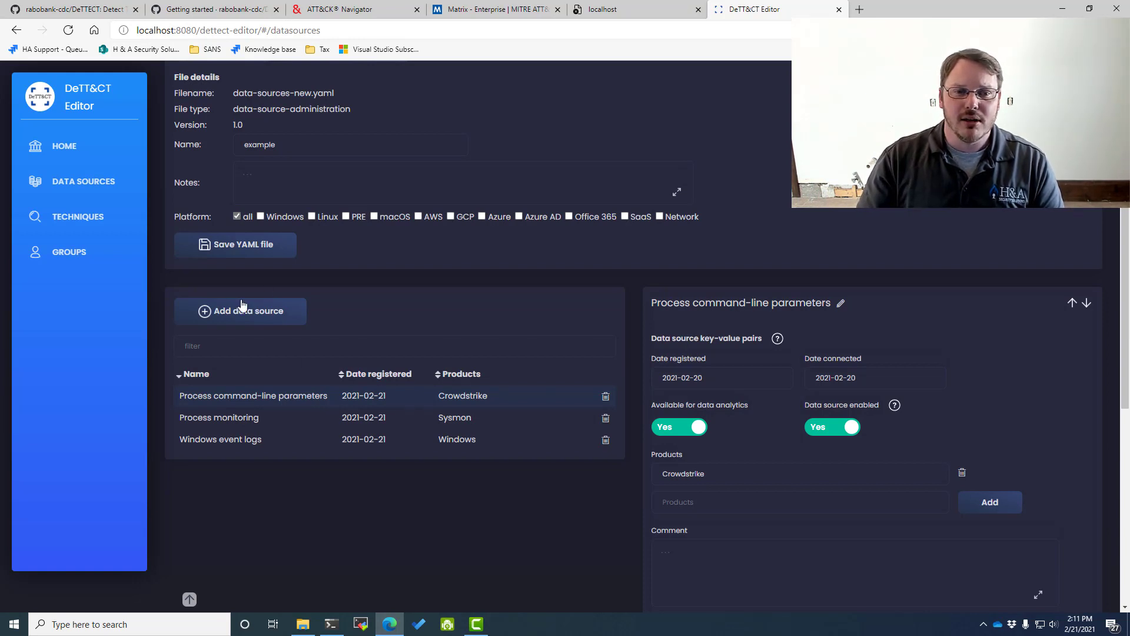
- Download the three-source administration file as data-sources-new.yaml
click(261, 246)
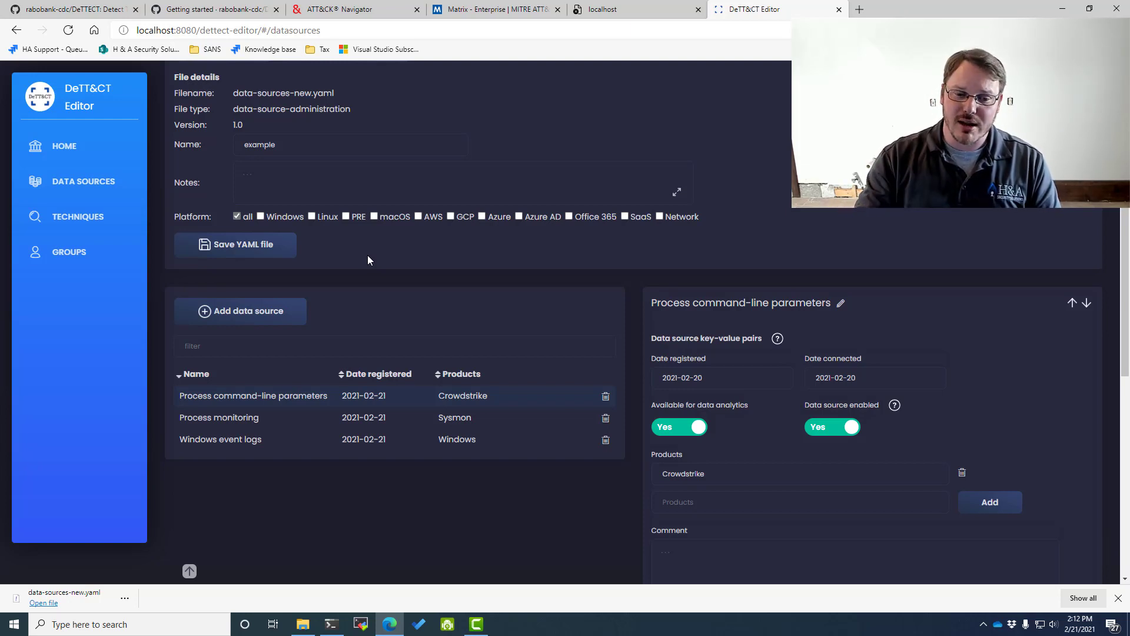
- Stop the editor and run 'python dettect.py ds -fd data-sources-new.yaml -l' in WSL
click(331, 624)
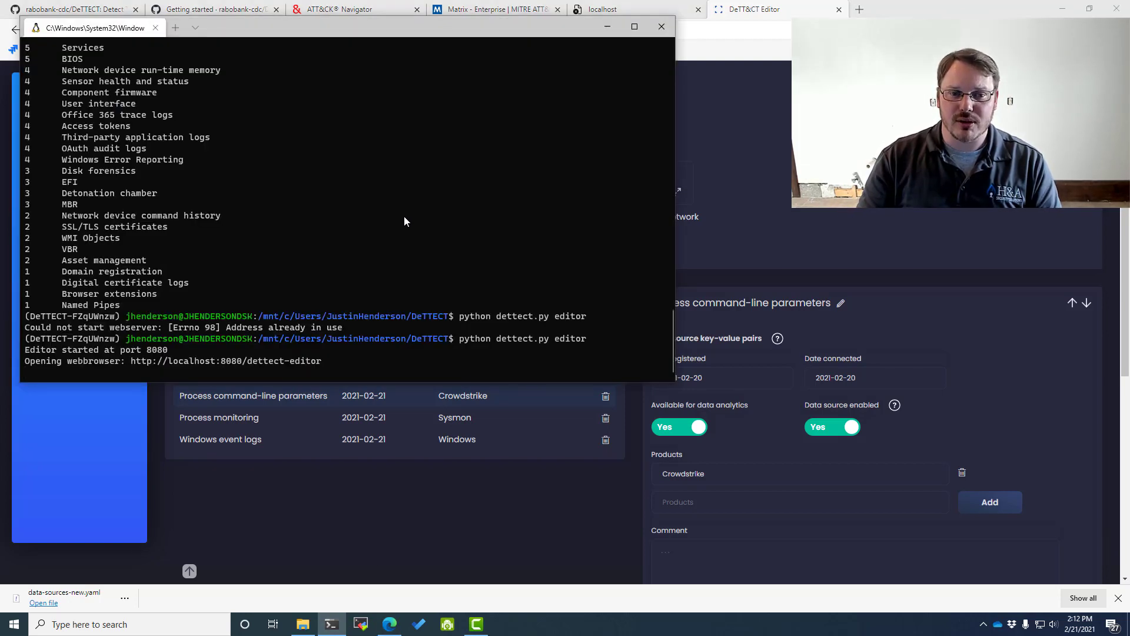
key(ctrl+c)
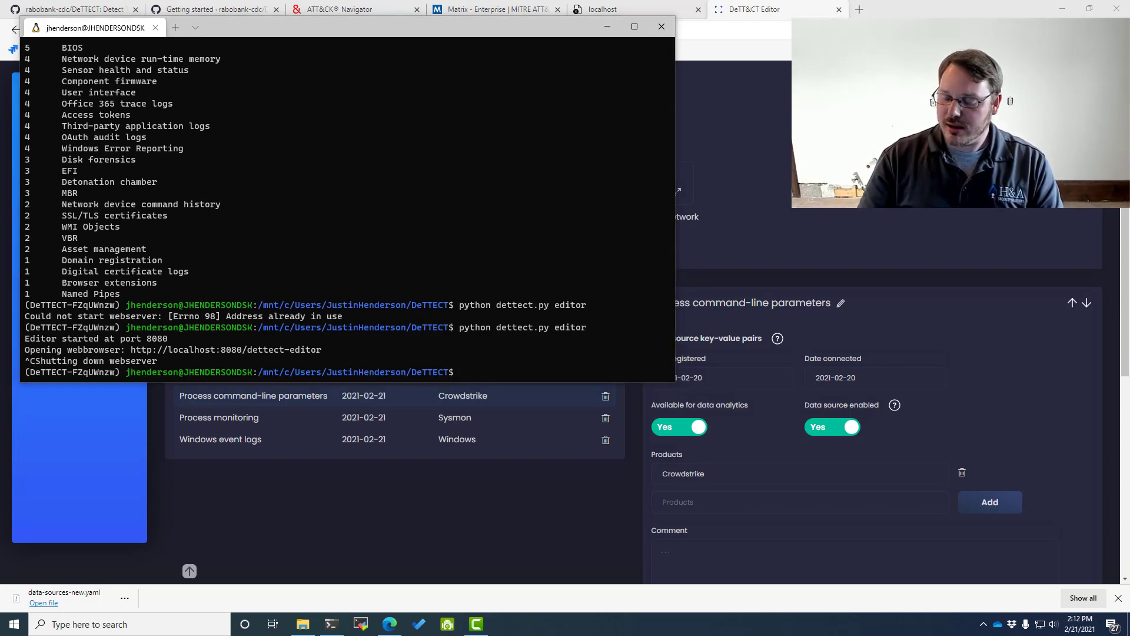
right_click(362, 261)
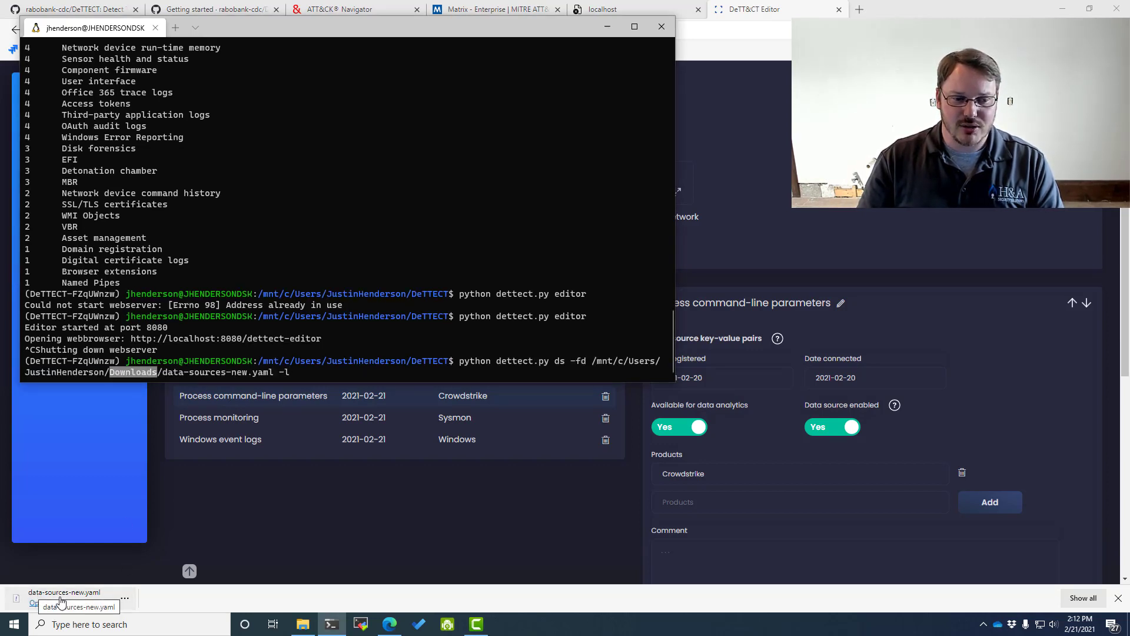
drag(159, 372, 245, 372)
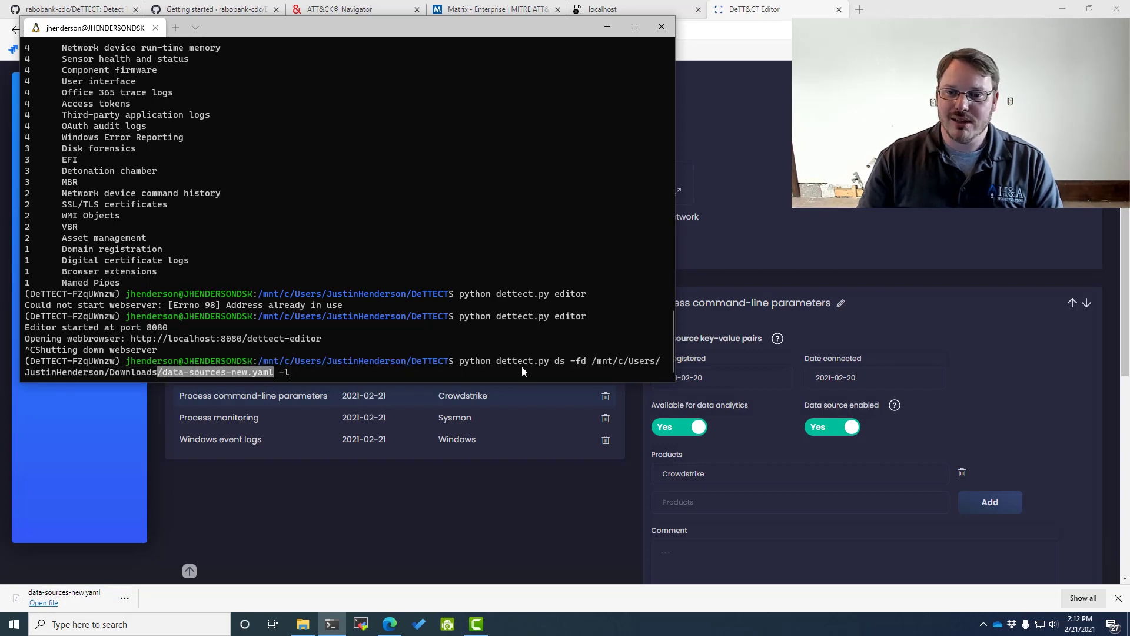
key(ctrl+c)
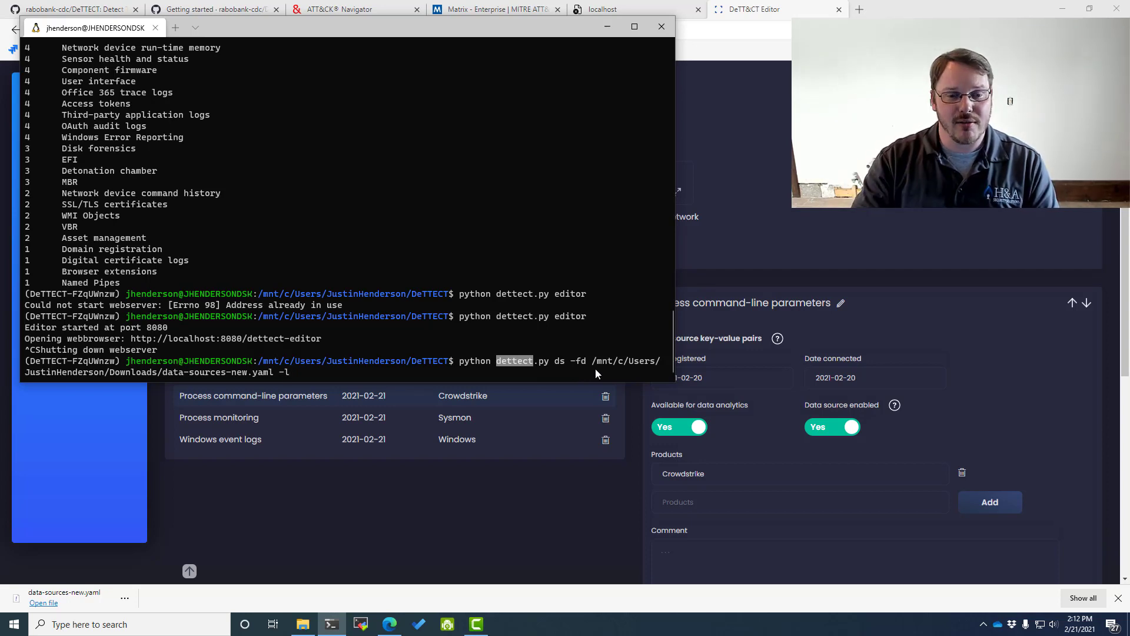
key(Return)
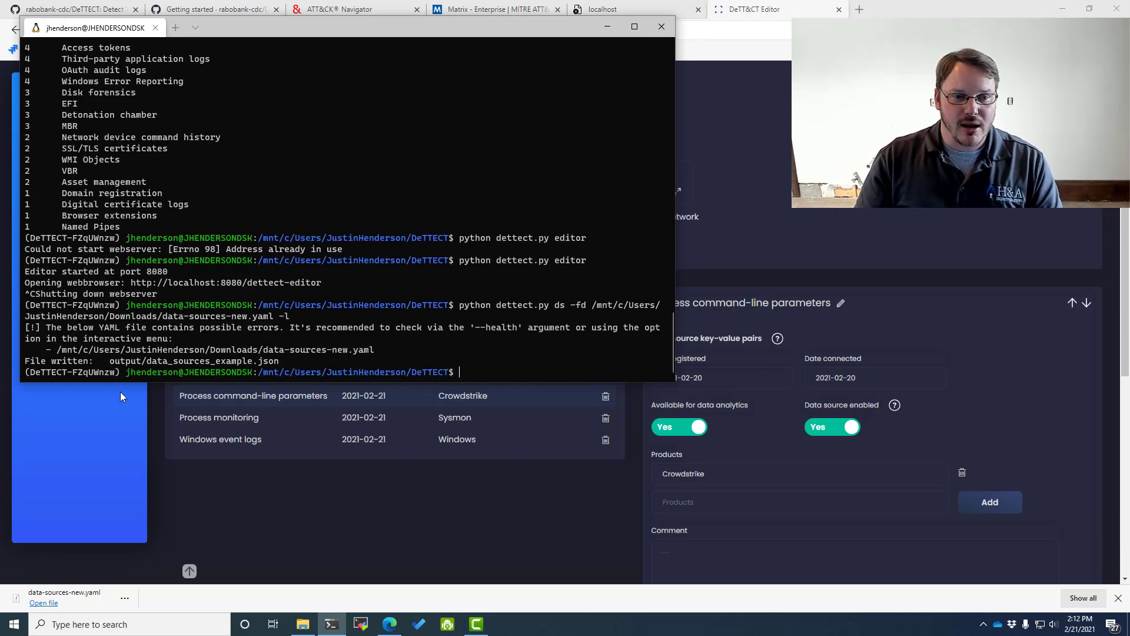
- Recall the ds command with --health appended, then return to the browser
drag(73, 326, 217, 345)
key(Up)
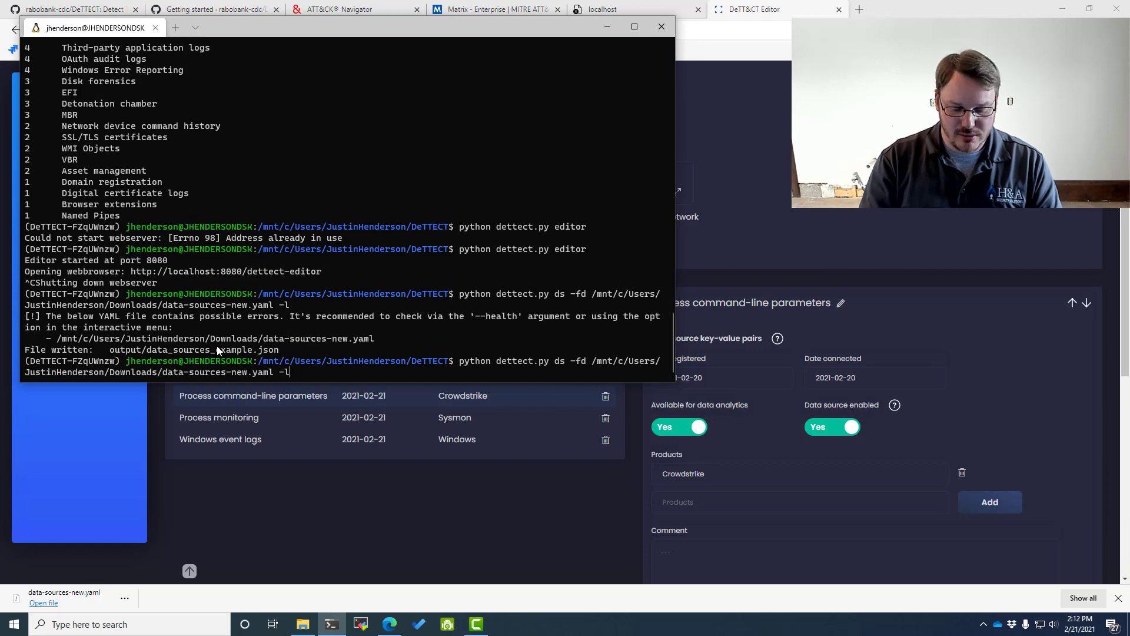
text(--health)
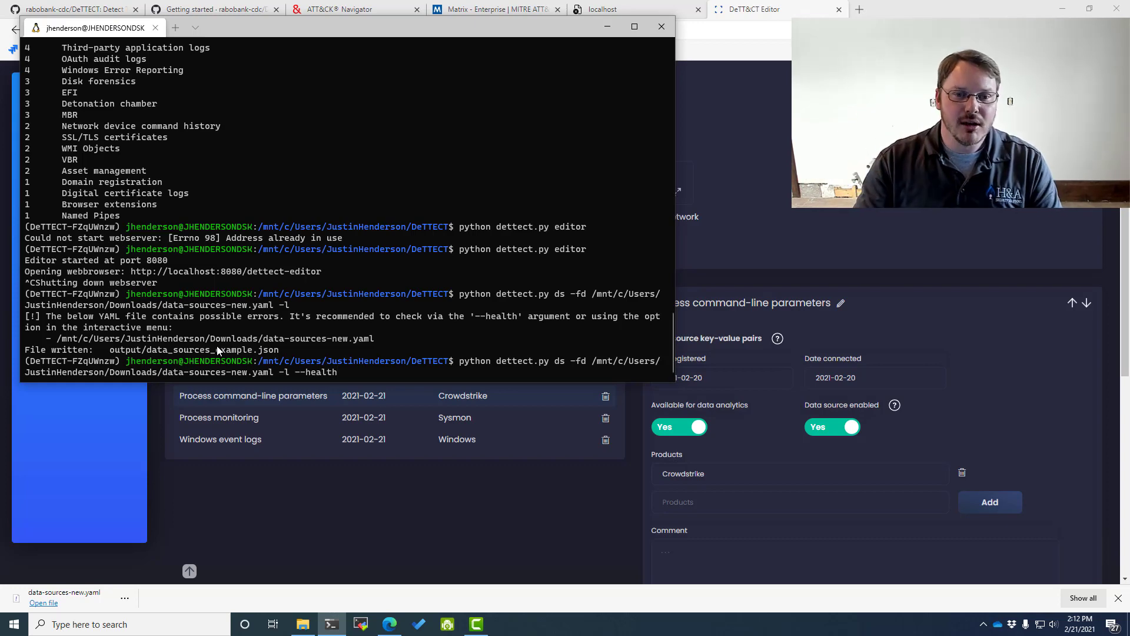
click(386, 500)
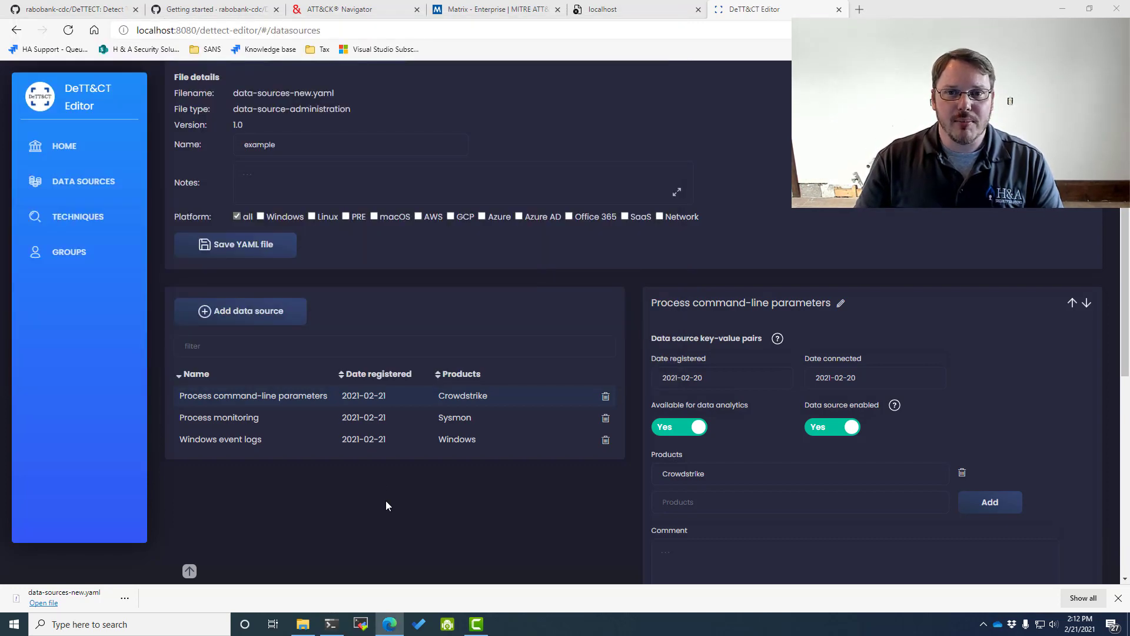
- Open data_sources_example.json from the DeTTECT output folder as an existing layer in Navigator
click(344, 10)
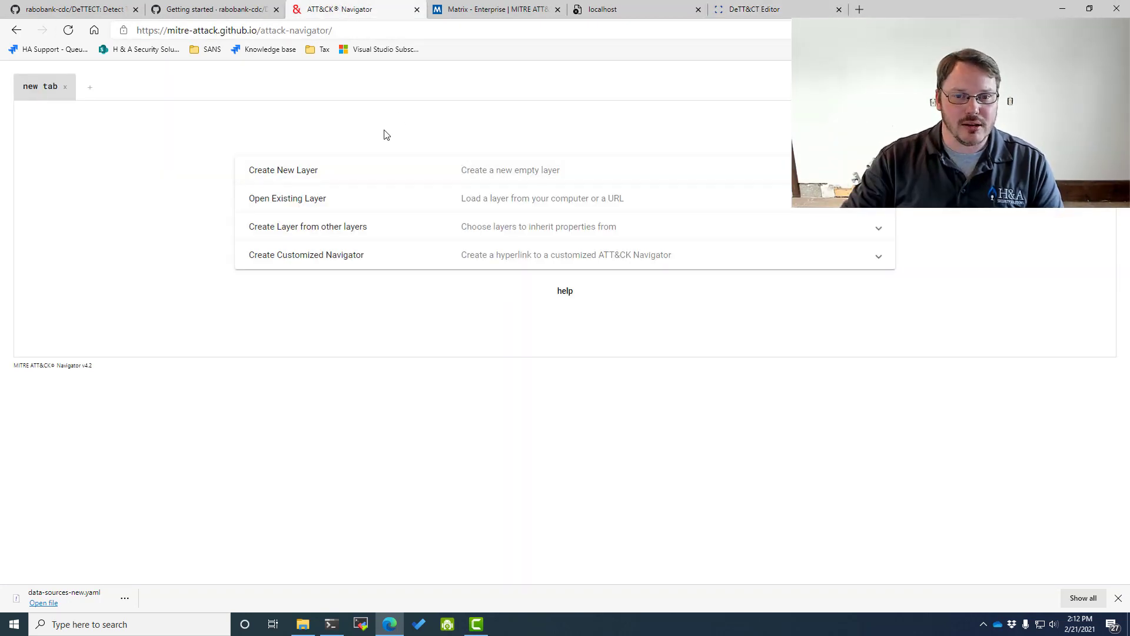
click(272, 203)
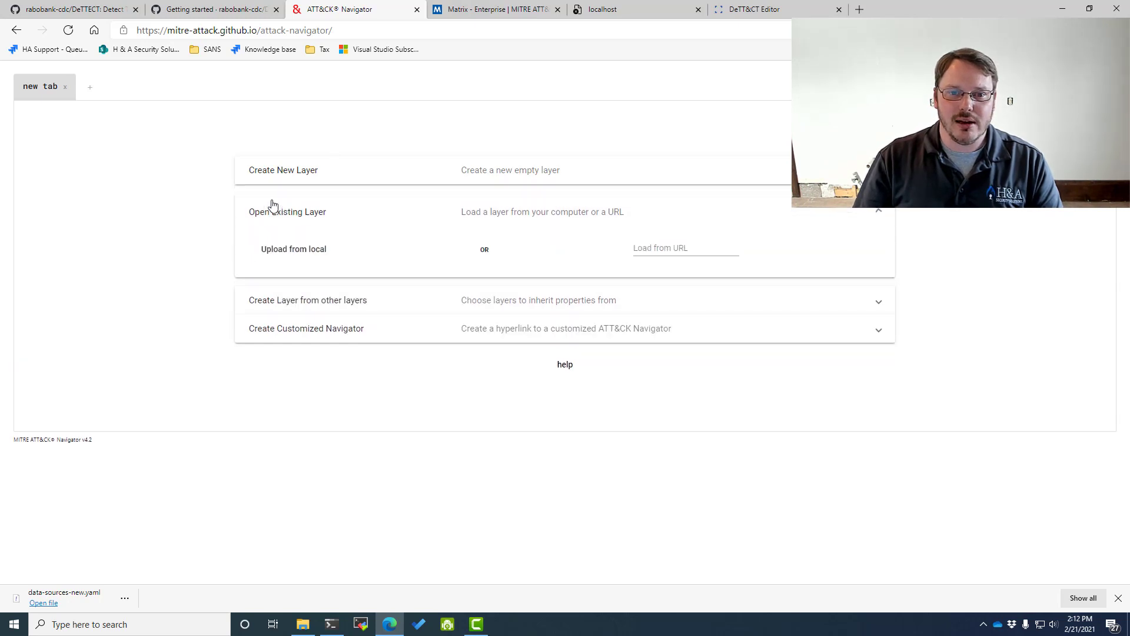
click(310, 257)
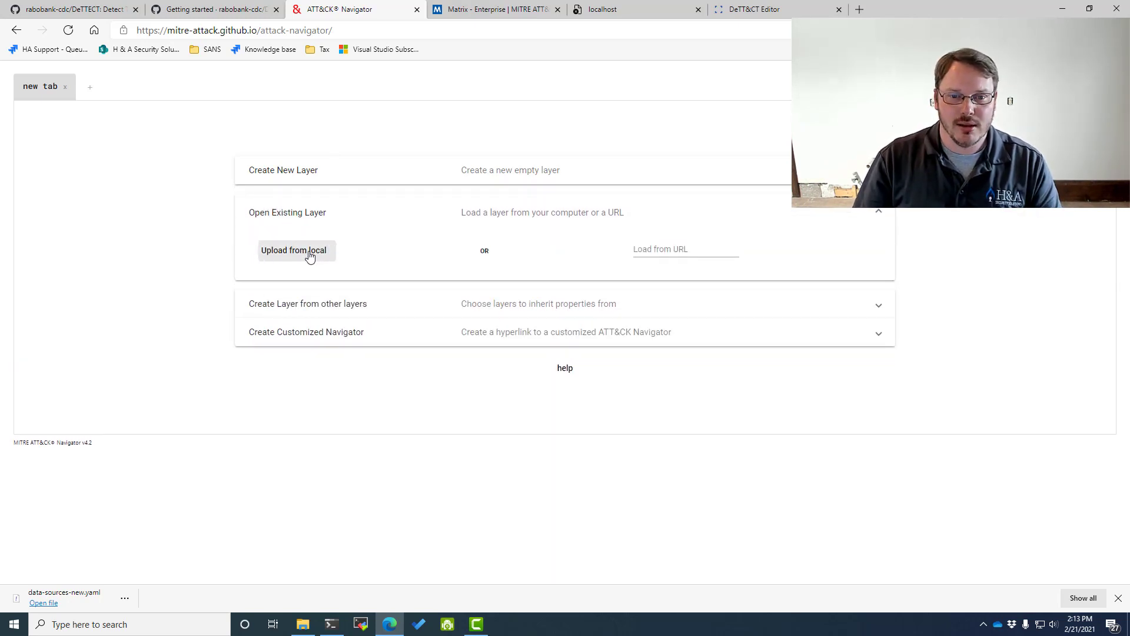
click(331, 624)
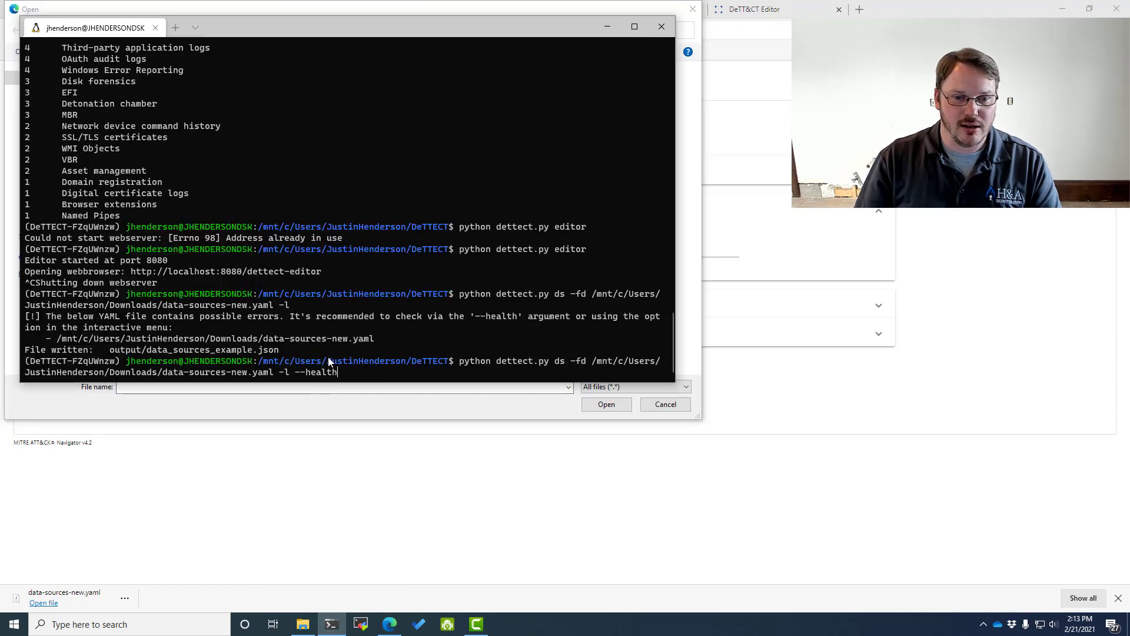
double_click(355, 361)
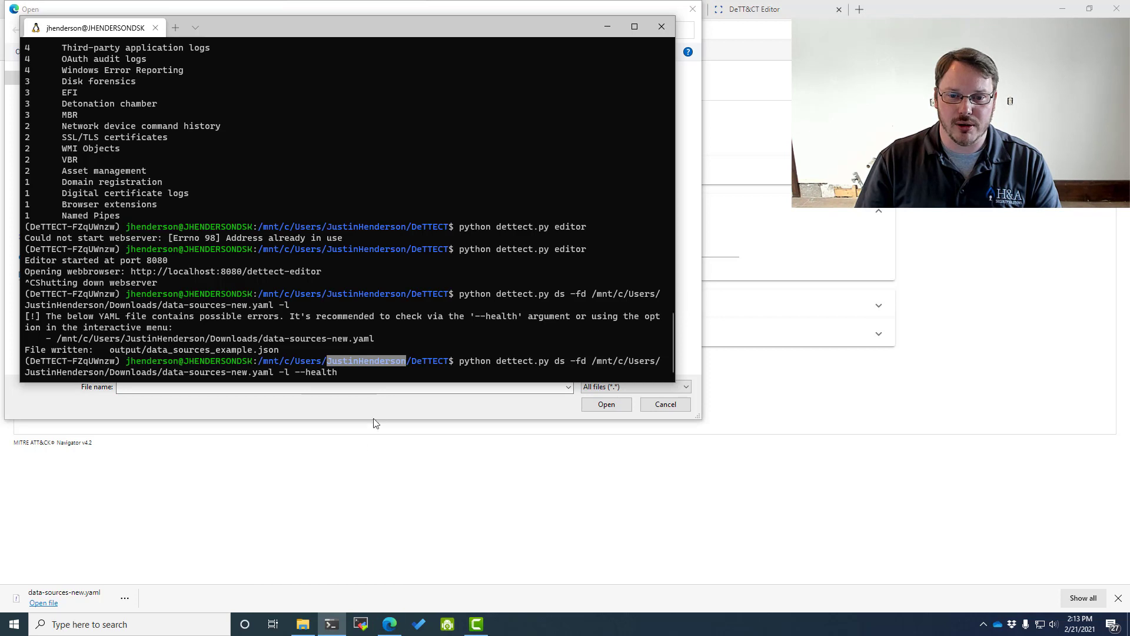
click(328, 386)
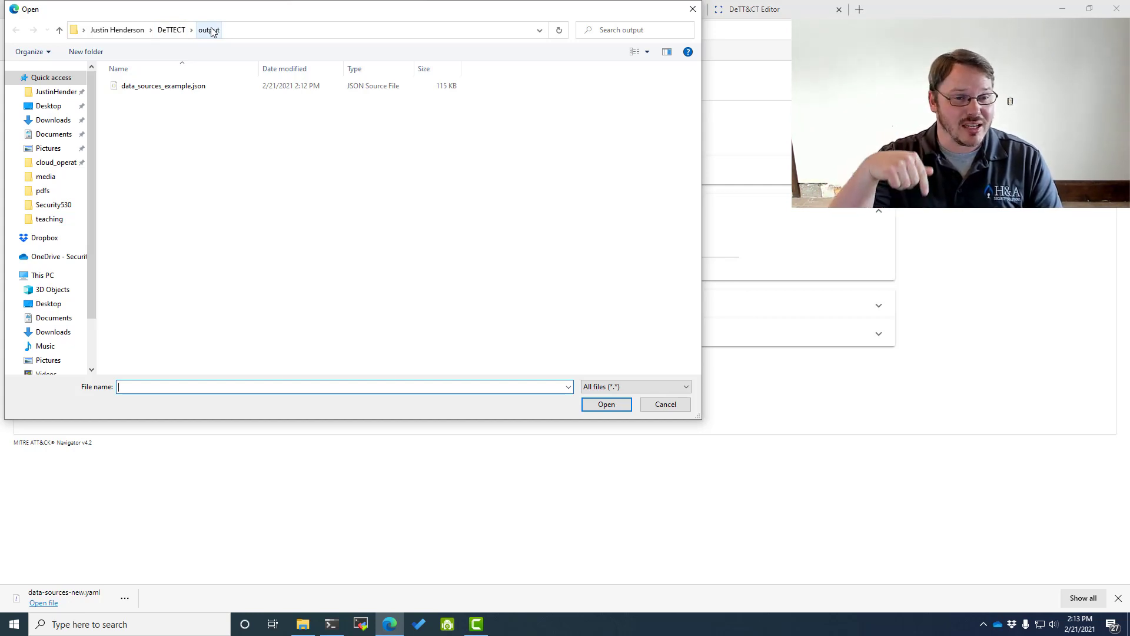
click(204, 87)
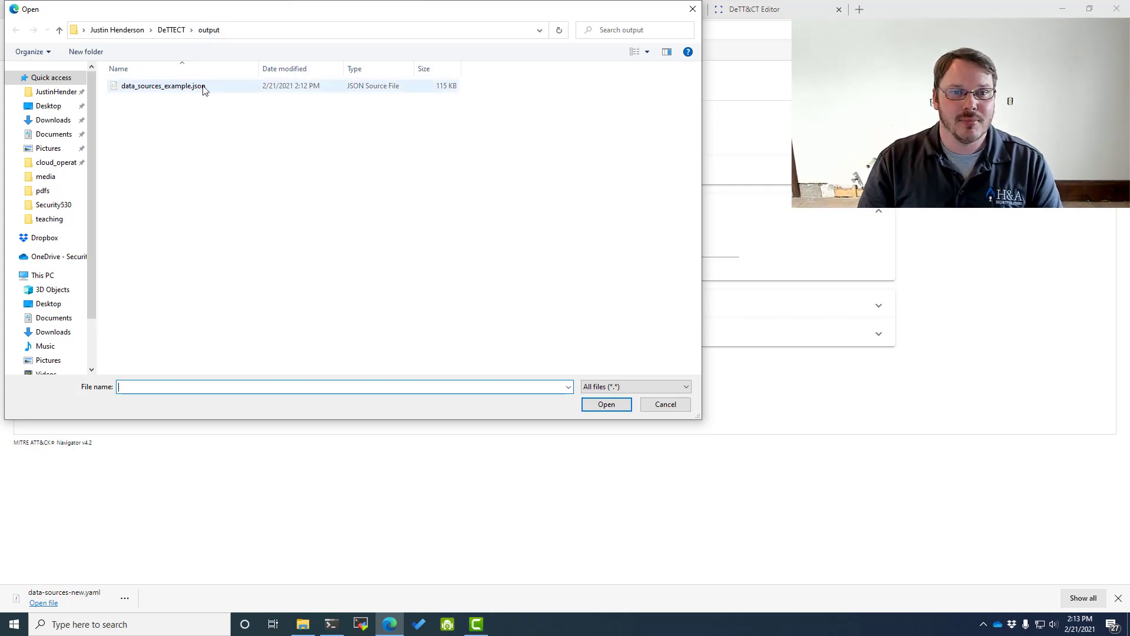
click(606, 405)
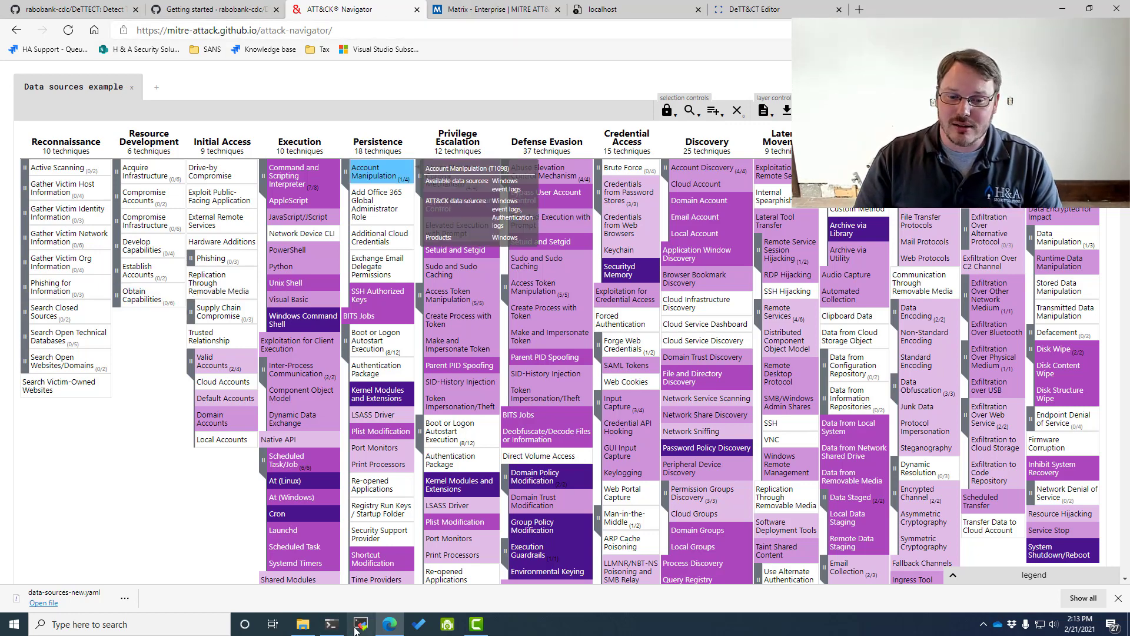
- Bring Windows Terminal to the front after reviewing the Data sources example layer
click(331, 624)
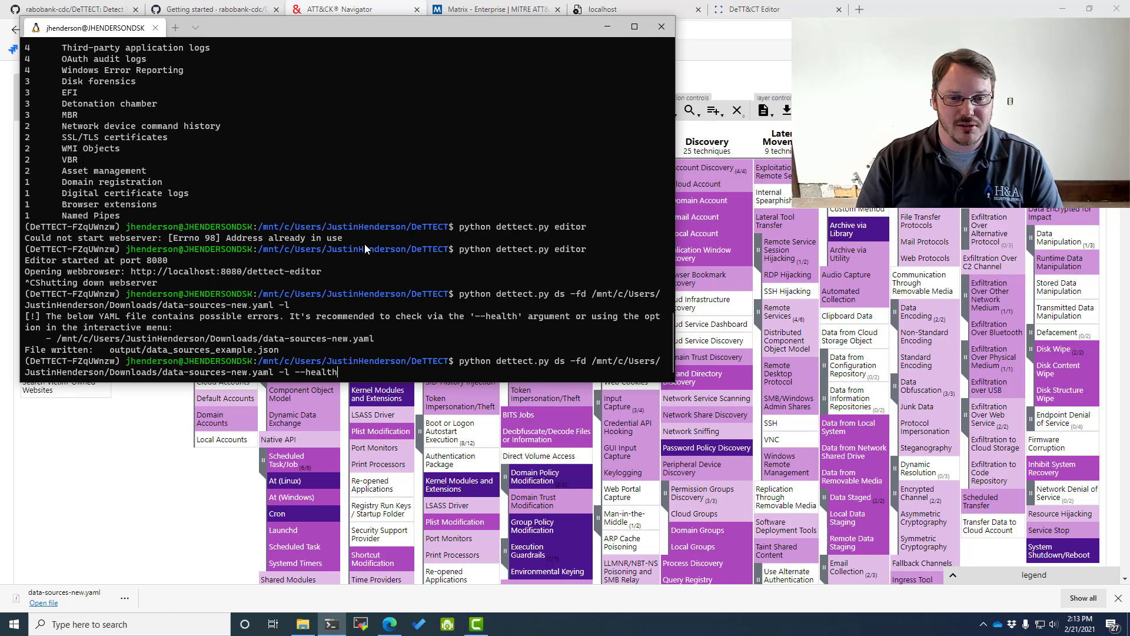
- Relaunch the editor with python dettect.py editor and create a new data sources file
key(Up)
key(Up)
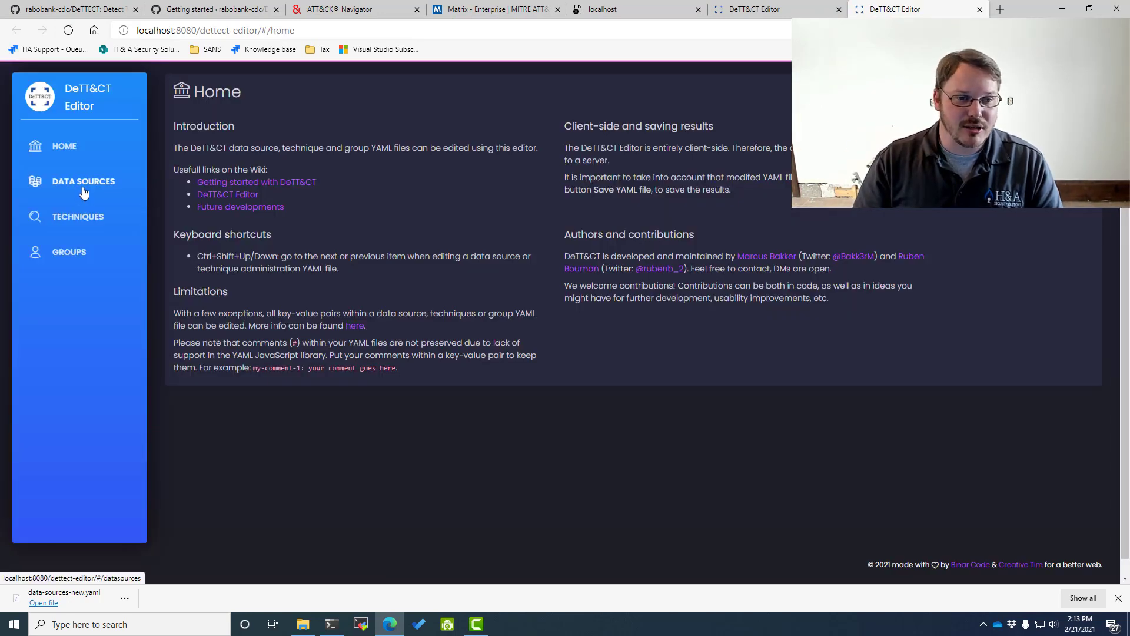
click(59, 184)
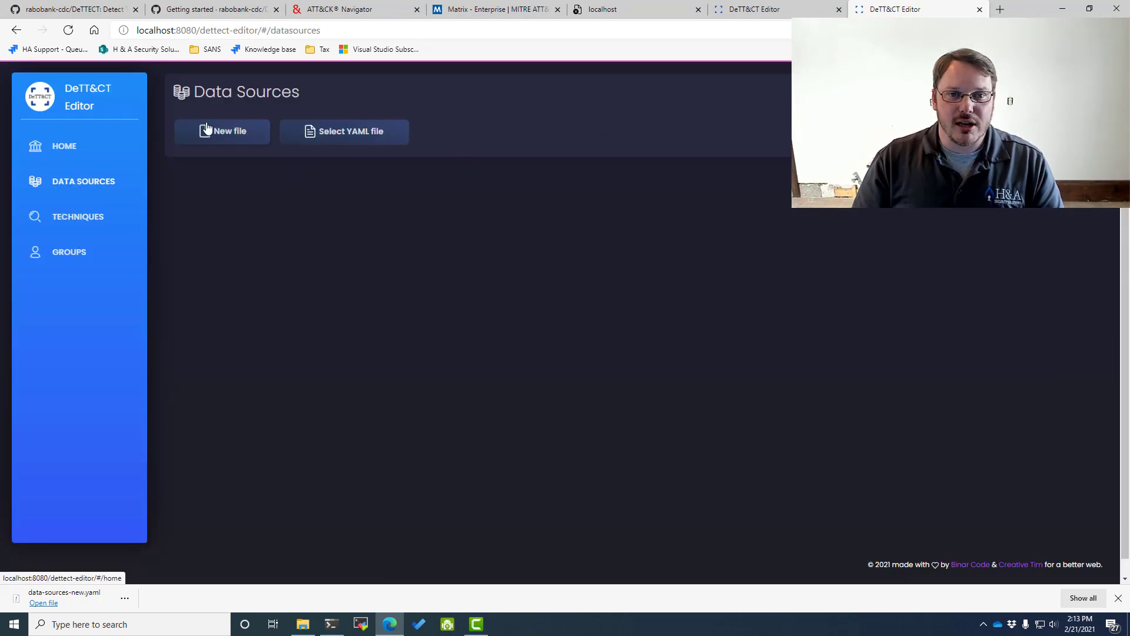
click(212, 139)
- Add Windows event logs, registered and connected on 2021-02-20
click(277, 405)
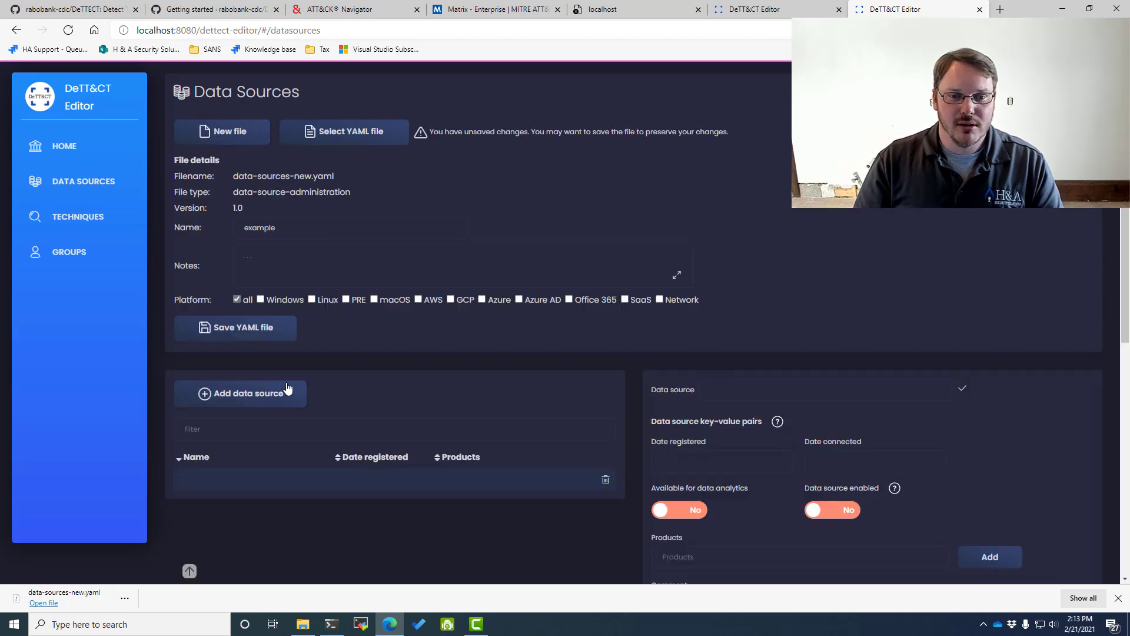
text(Win)
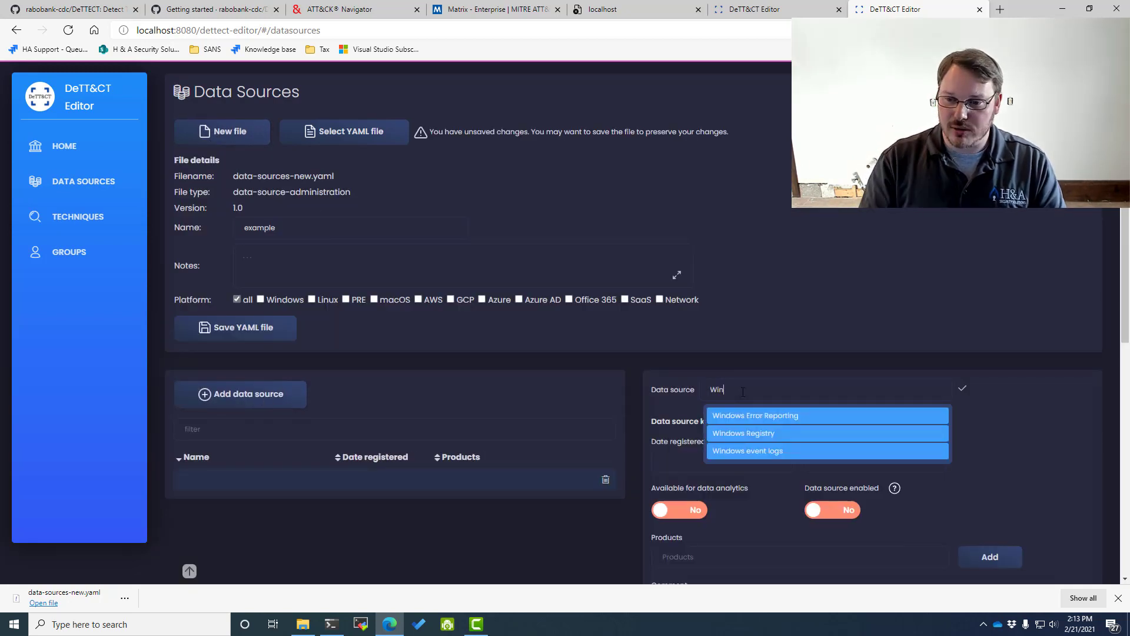
click(761, 452)
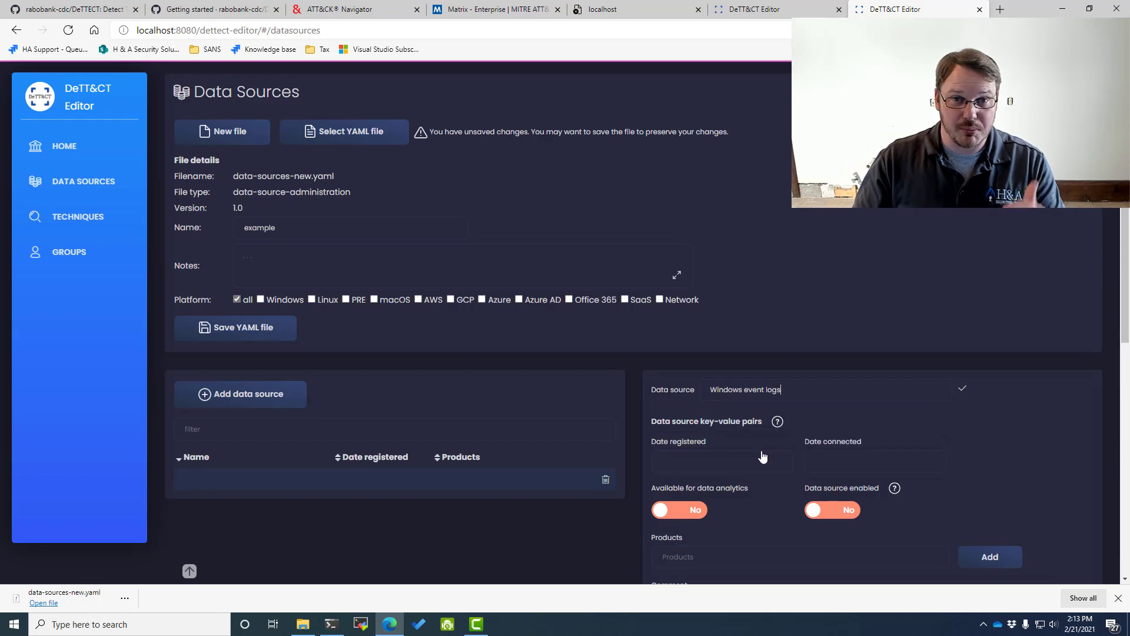
click(740, 462)
click(814, 578)
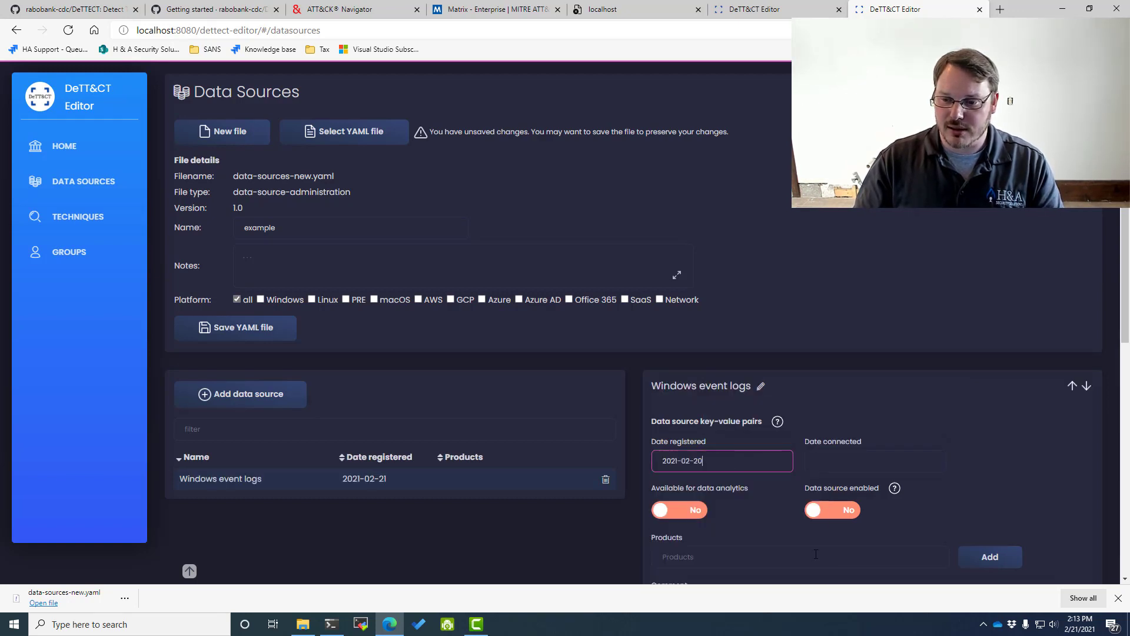
click(848, 464)
click(966, 575)
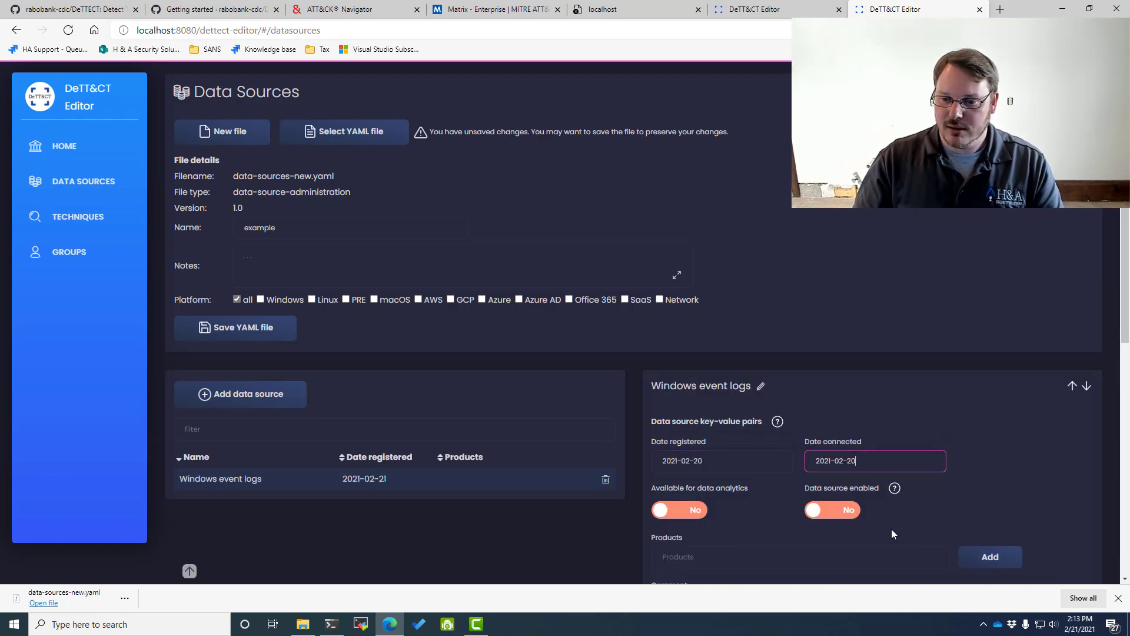
- Mark it available and enabled, add product Windows, and save as data-sources-new (1).yaml
click(693, 517)
click(833, 510)
click(852, 556)
text(W)
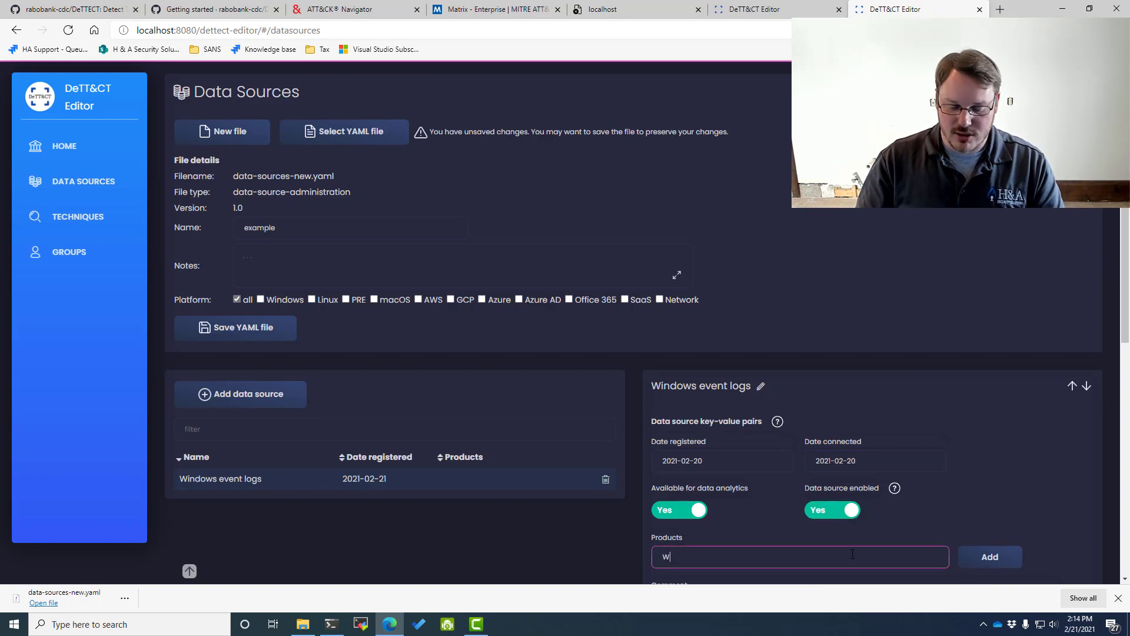
text(indows)
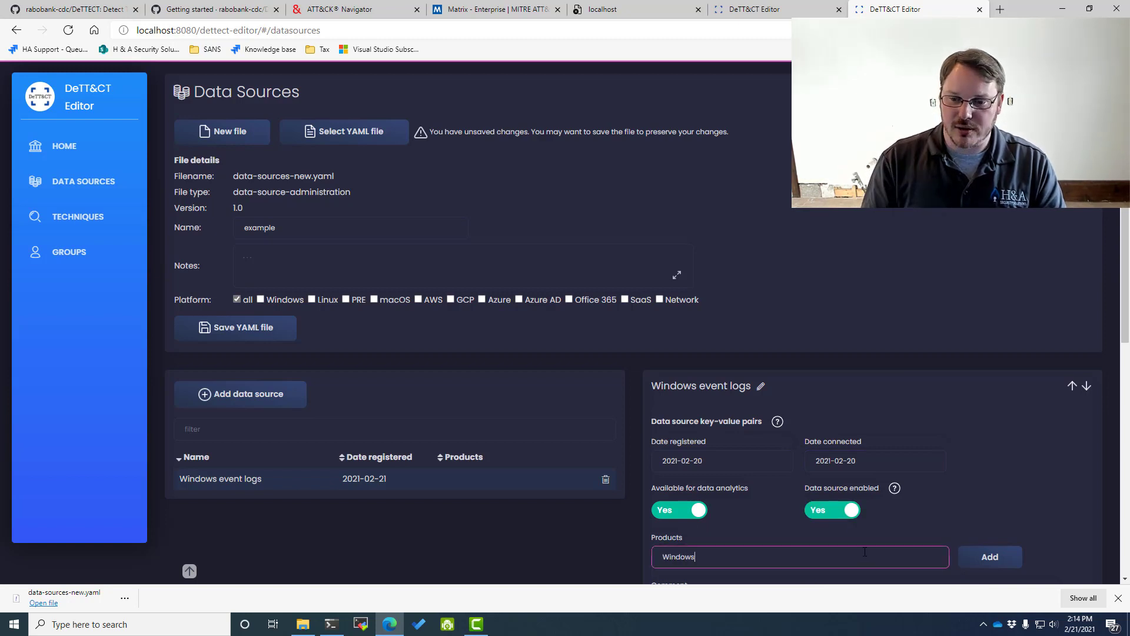
click(996, 565)
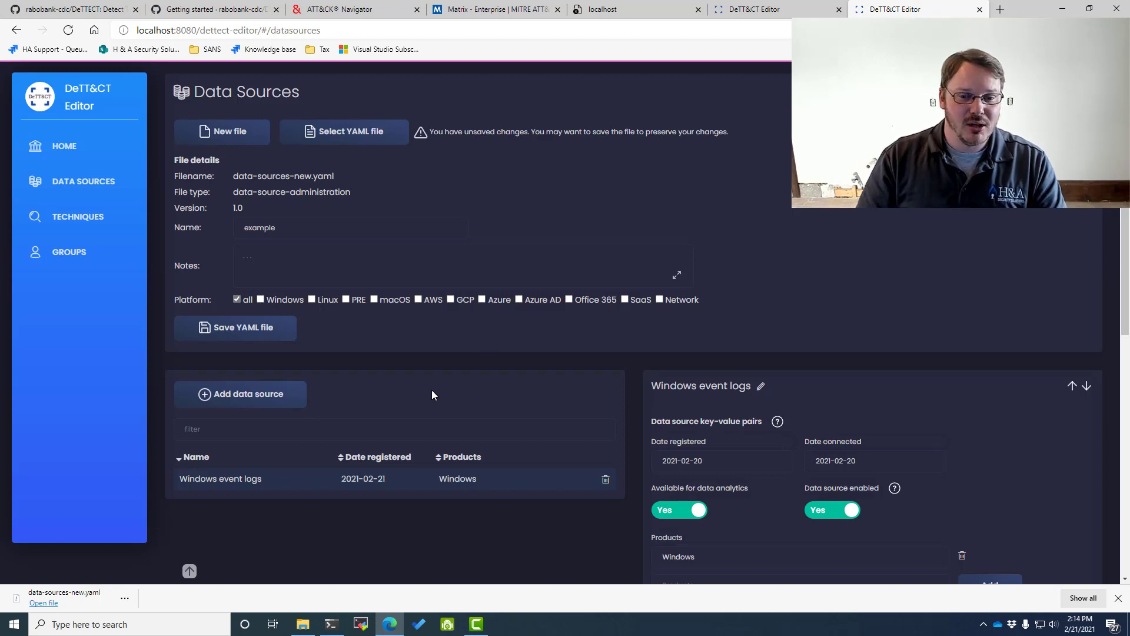
click(279, 334)
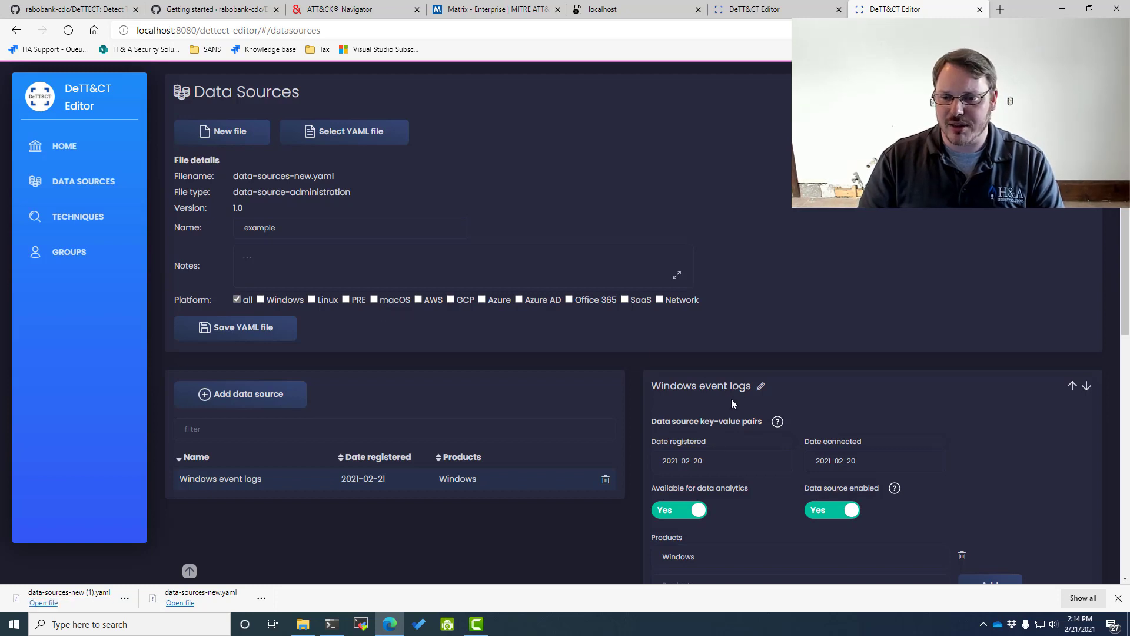
- Add Authentication logs, registered and connected on 2021-02-20
click(264, 393)
text(auth)
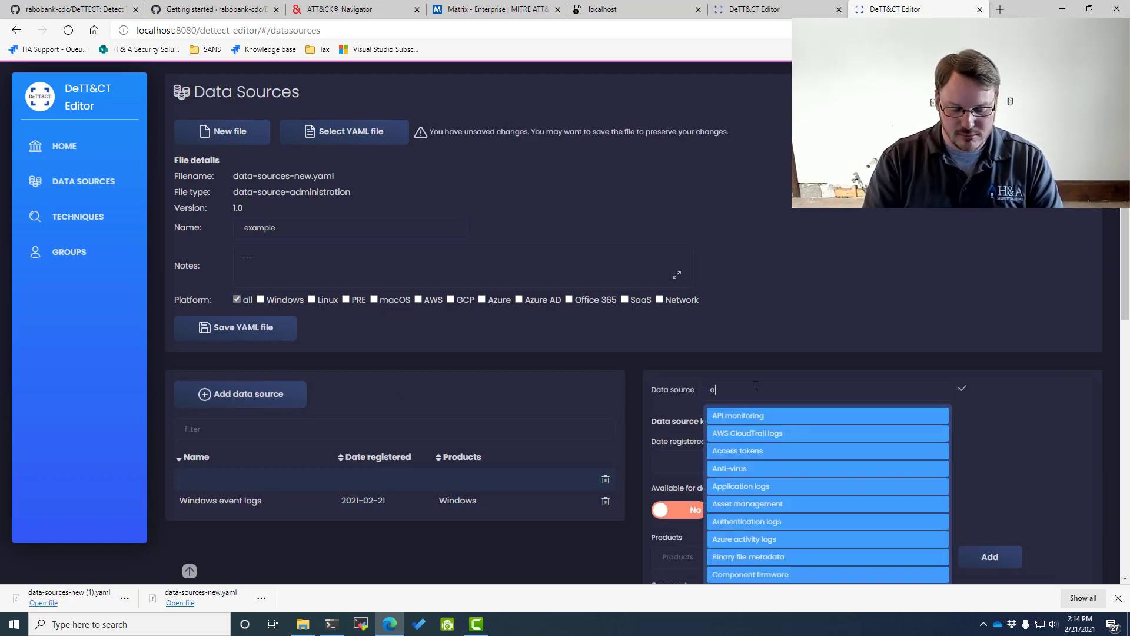
click(759, 418)
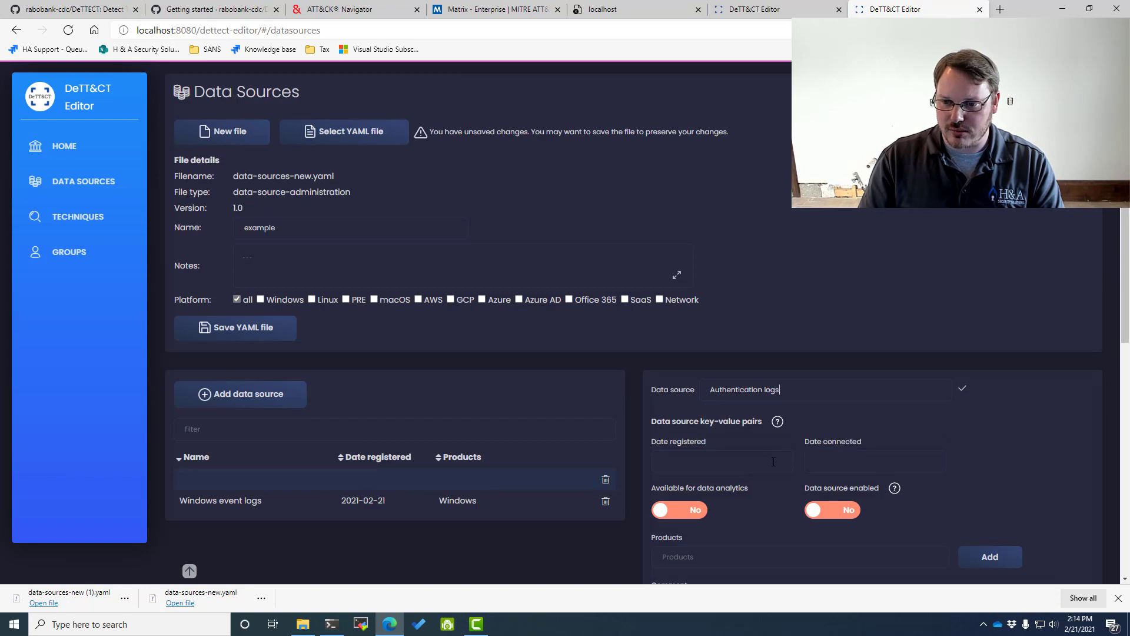
click(711, 464)
click(790, 578)
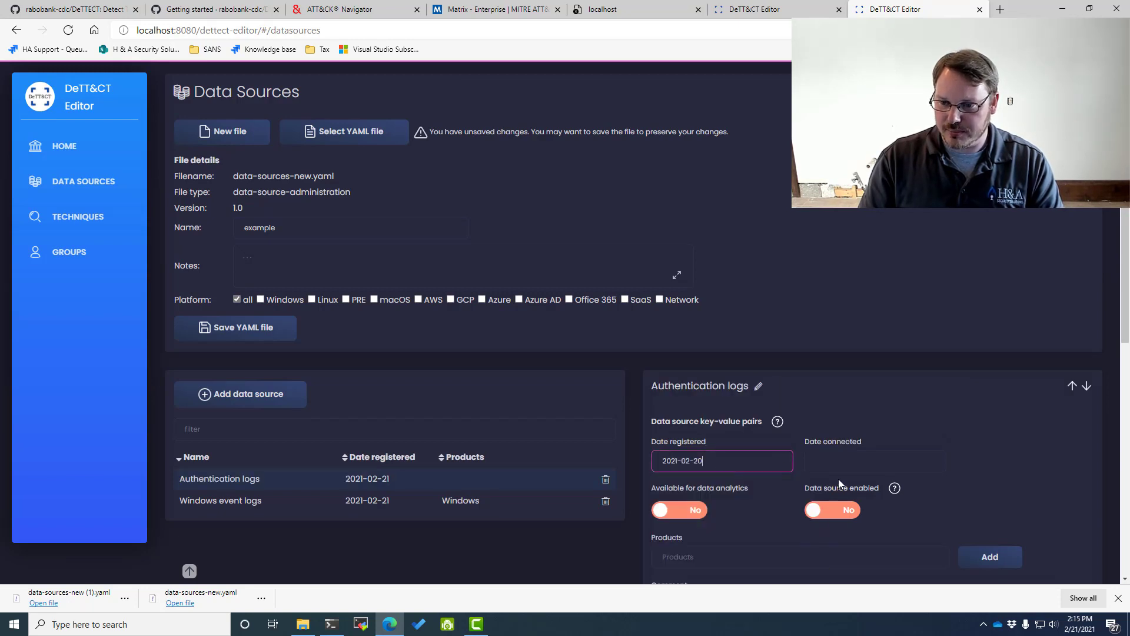
click(871, 461)
- Mark it available and enabled, add product Windows, and save as data-sources-new (2).yaml
click(943, 579)
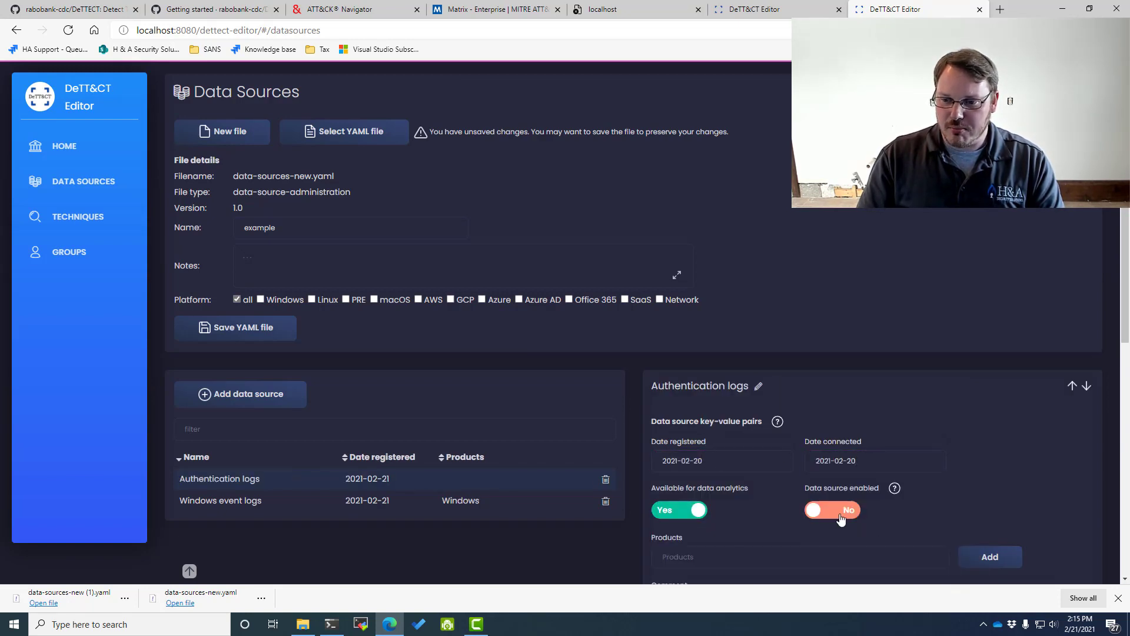
click(788, 554)
text(Windows)
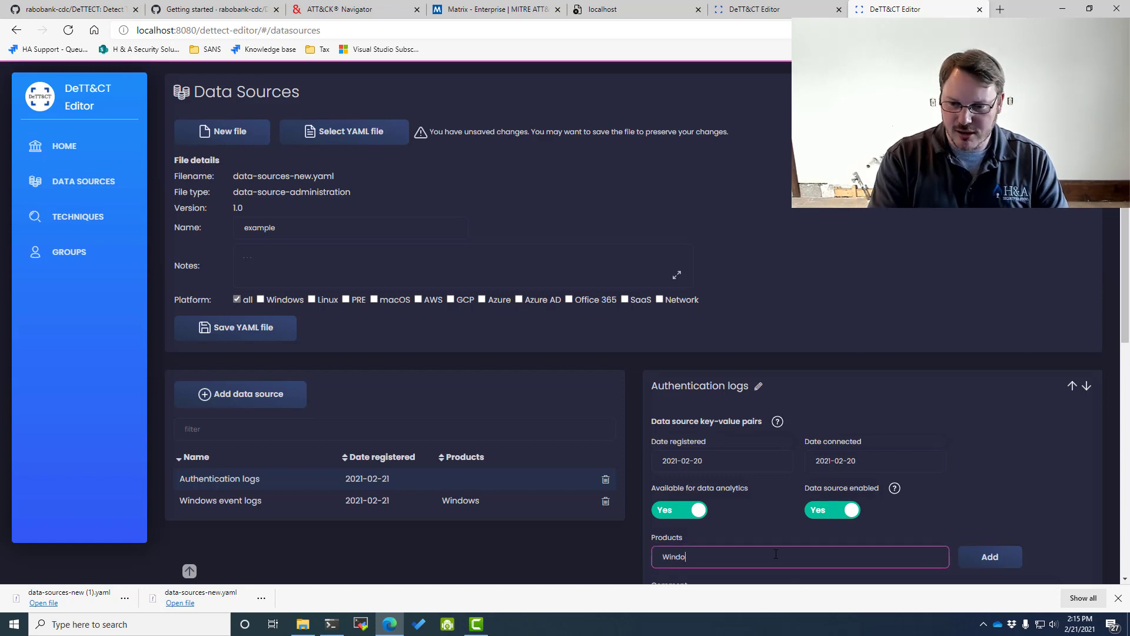
click(988, 557)
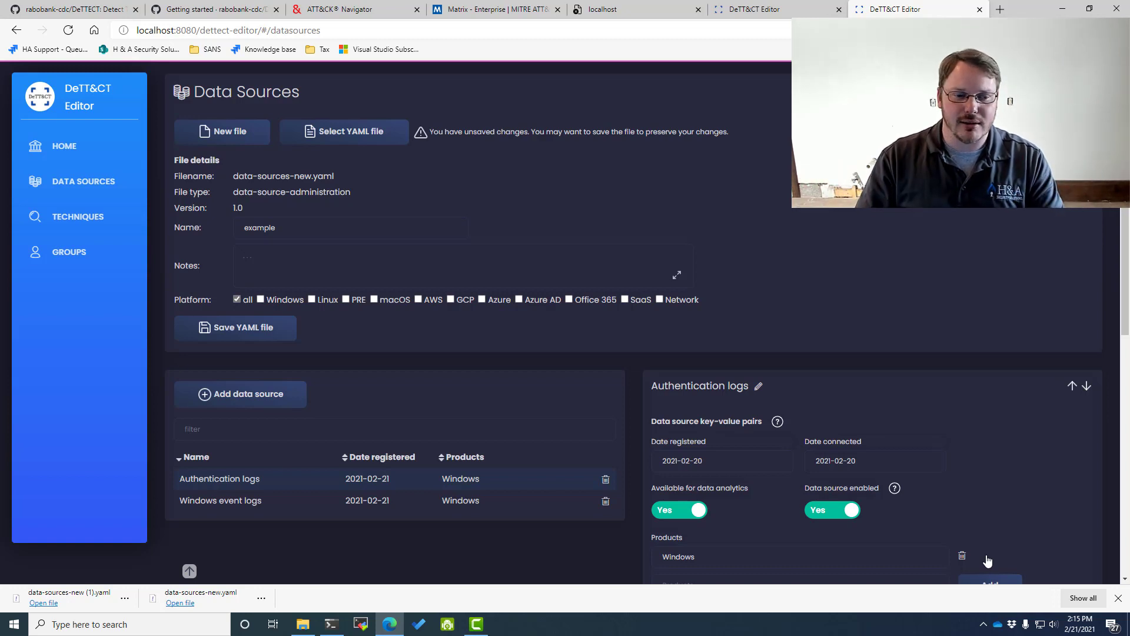
click(249, 335)
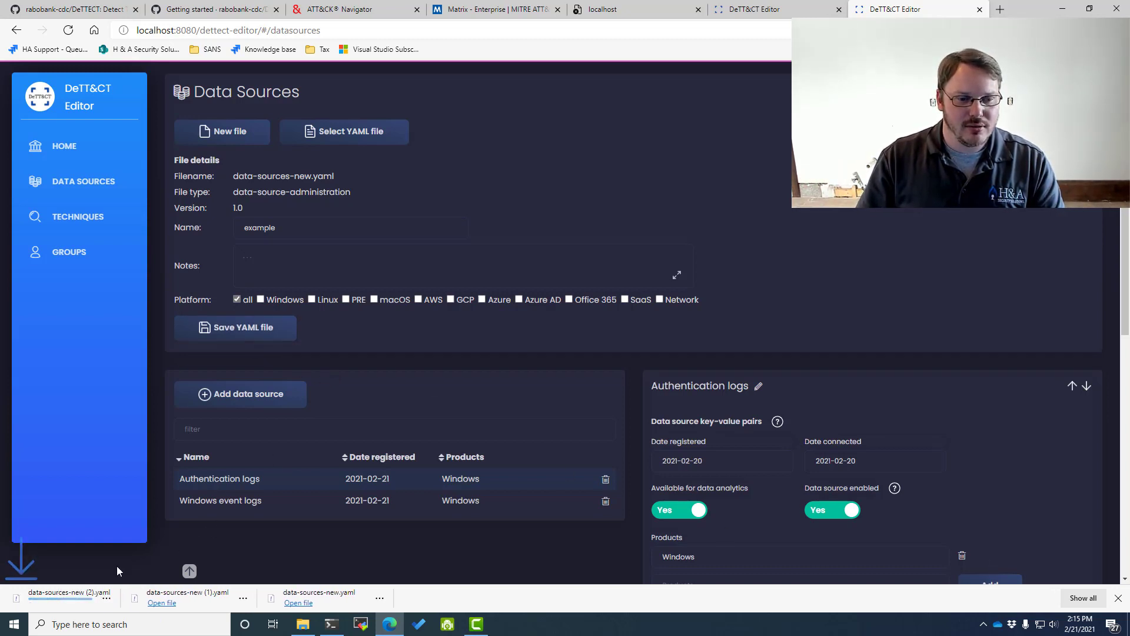
- Stop the editor webserver and point the recalled ds command at data-sources-new (2).yaml
click(336, 625)
key(ctrl+c)
key(Up)
key(Up)
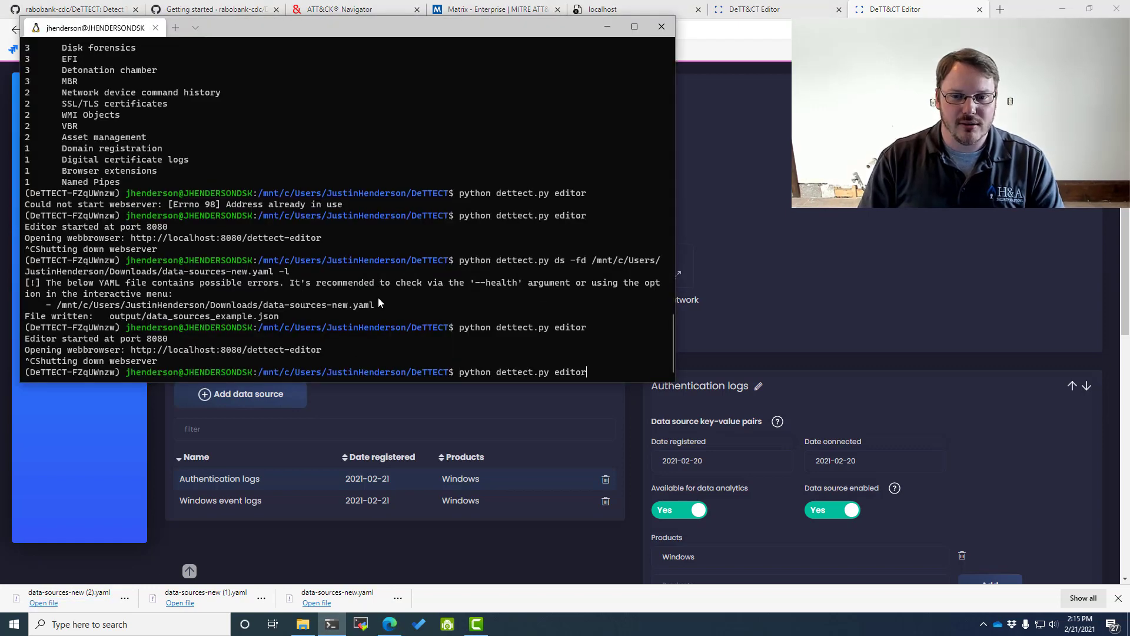
text(--health)
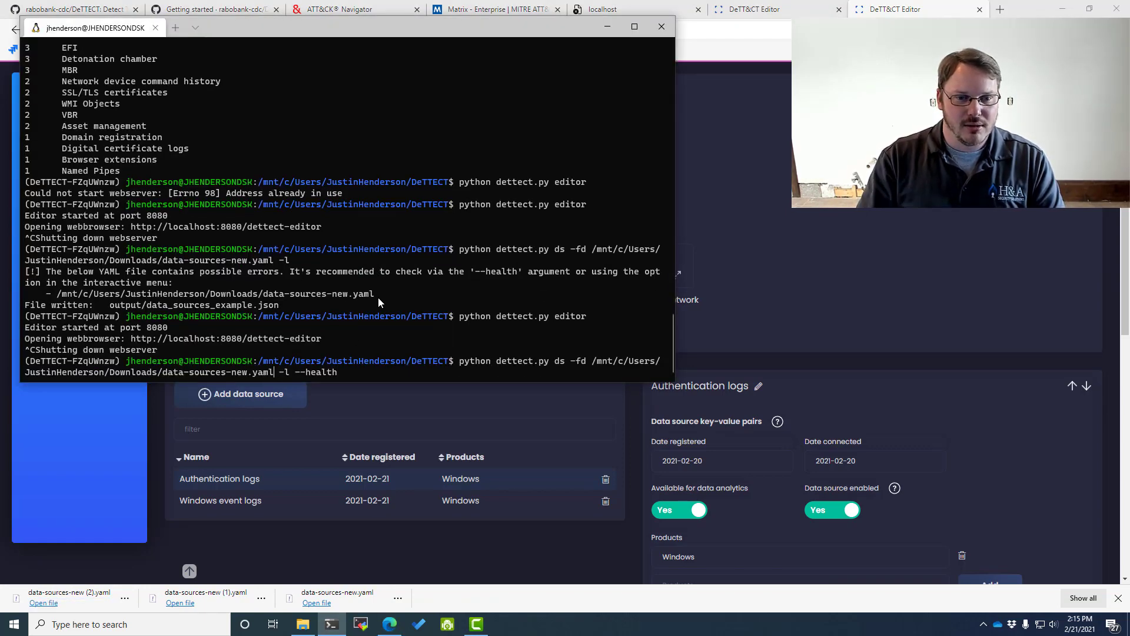
key(Left)
key(Left)
key(Left)
key(BackSpace)
key(BackSpace)
key(BackSpace)
key(BackSpace)
key(BackSpace)
key(Tab)
key(Tab)
key(Tab)
key(Tab)
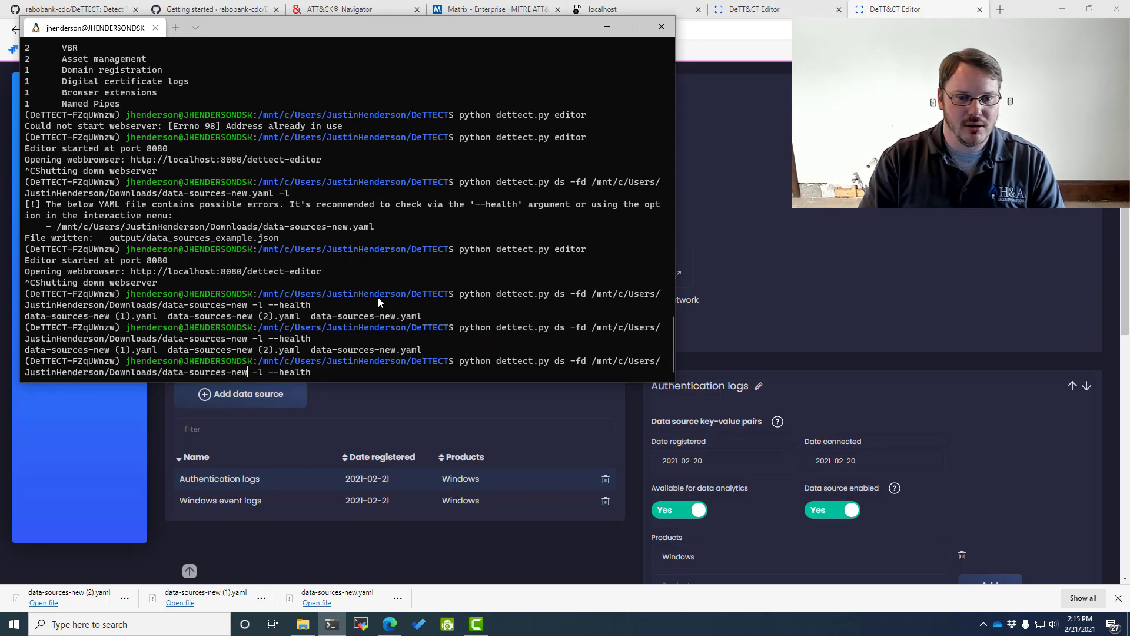
text(\\)
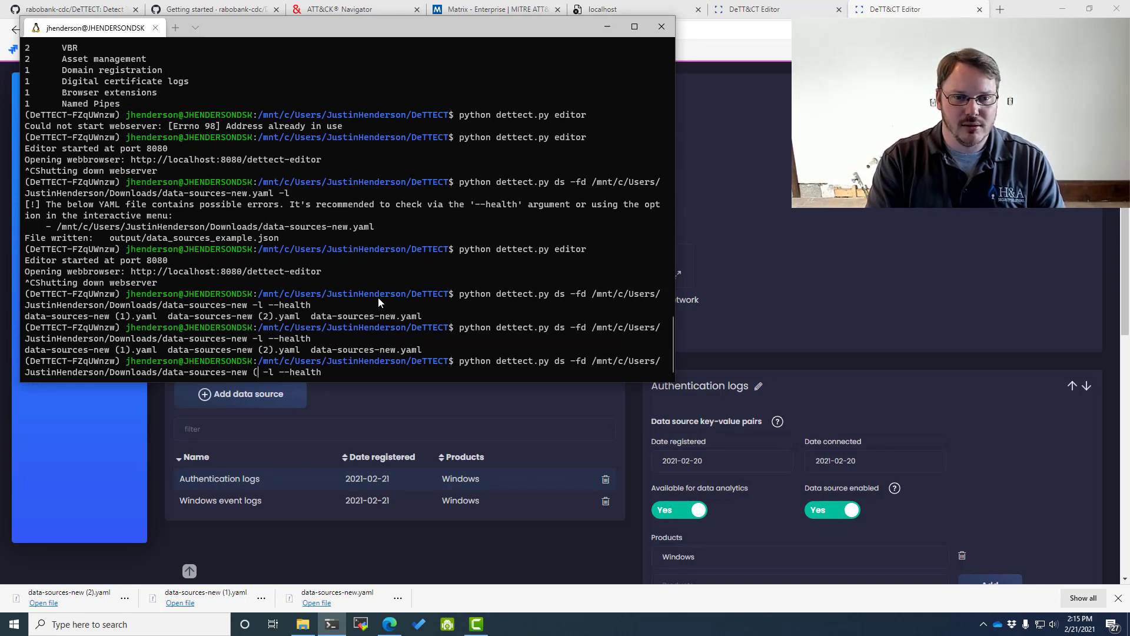
key(BackSpace)
key(BackSpace)
key(BackSpace)
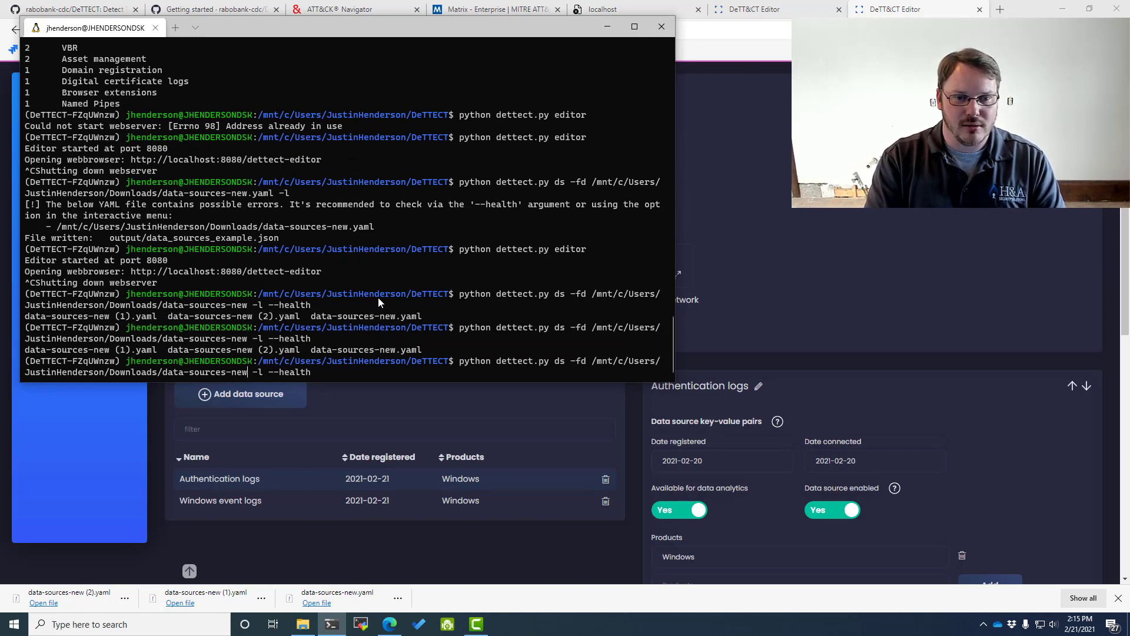
key(Tab)
key(Tab)
key(Tab)
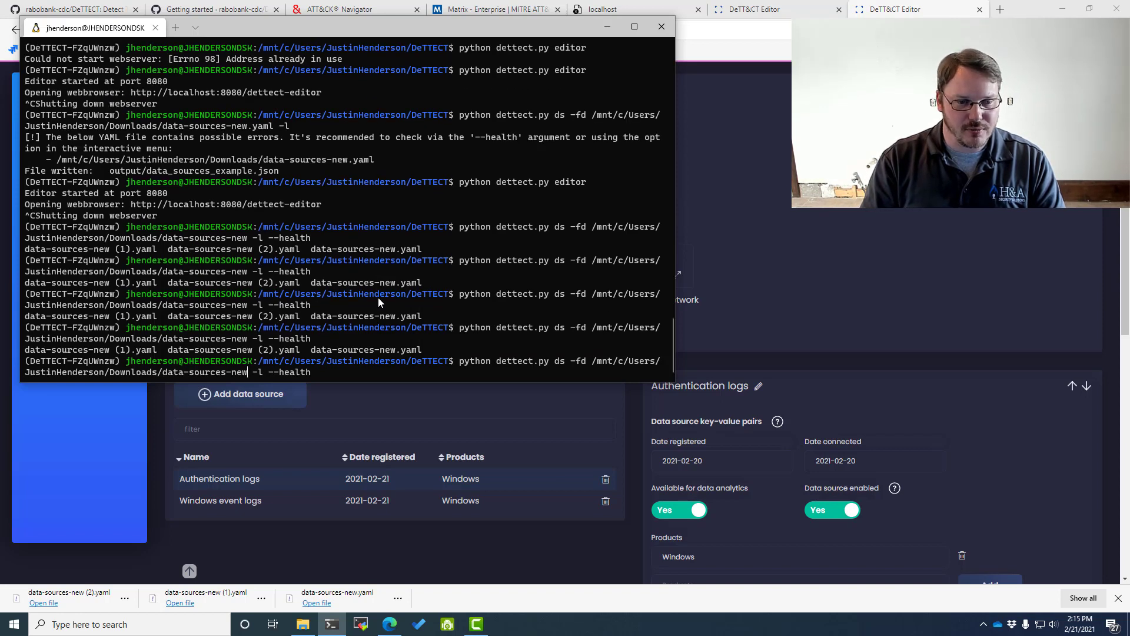
text(\ \(2)
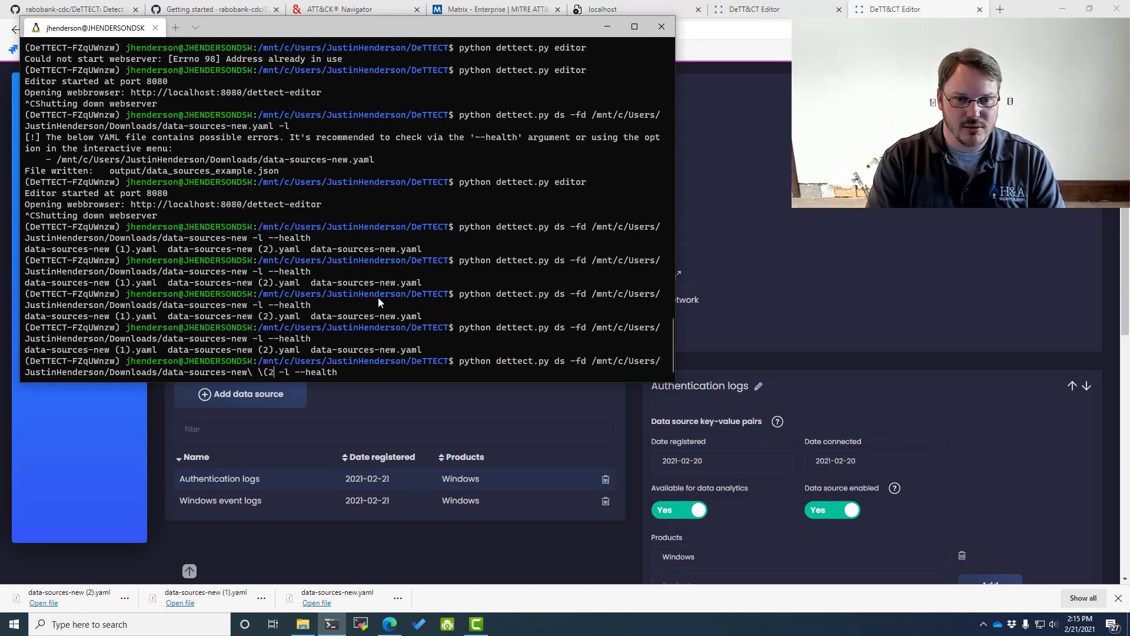
key(Tab)
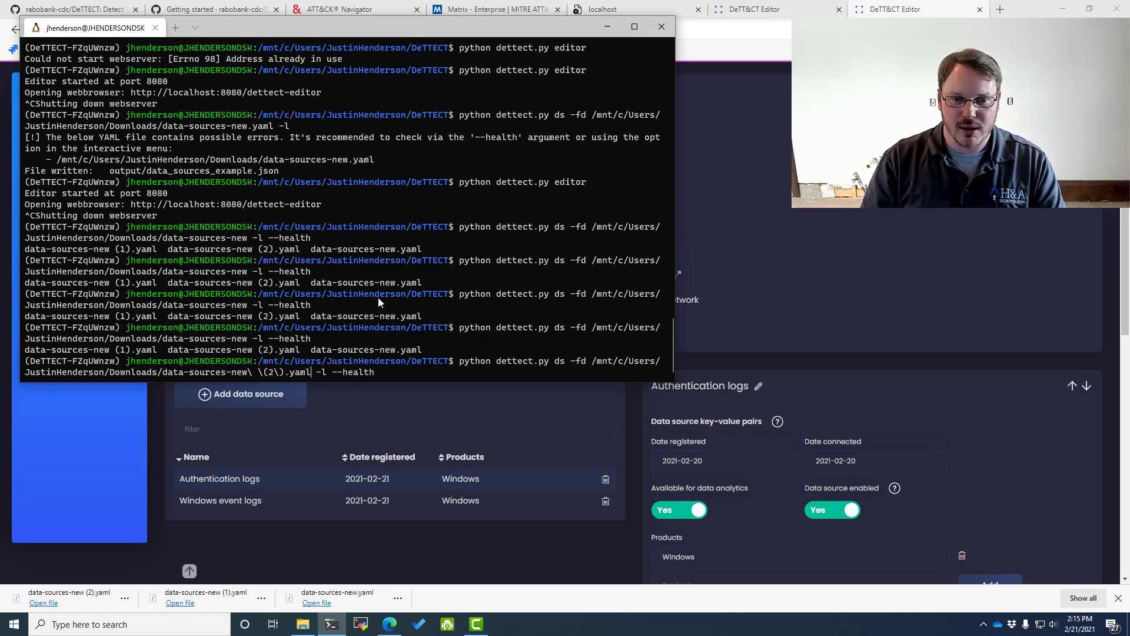
- Fix the --health option and run the health check, writing output/data_sources_example_1.json
key(End)
key(BackSpace)
key(BackSpace)
text(th)
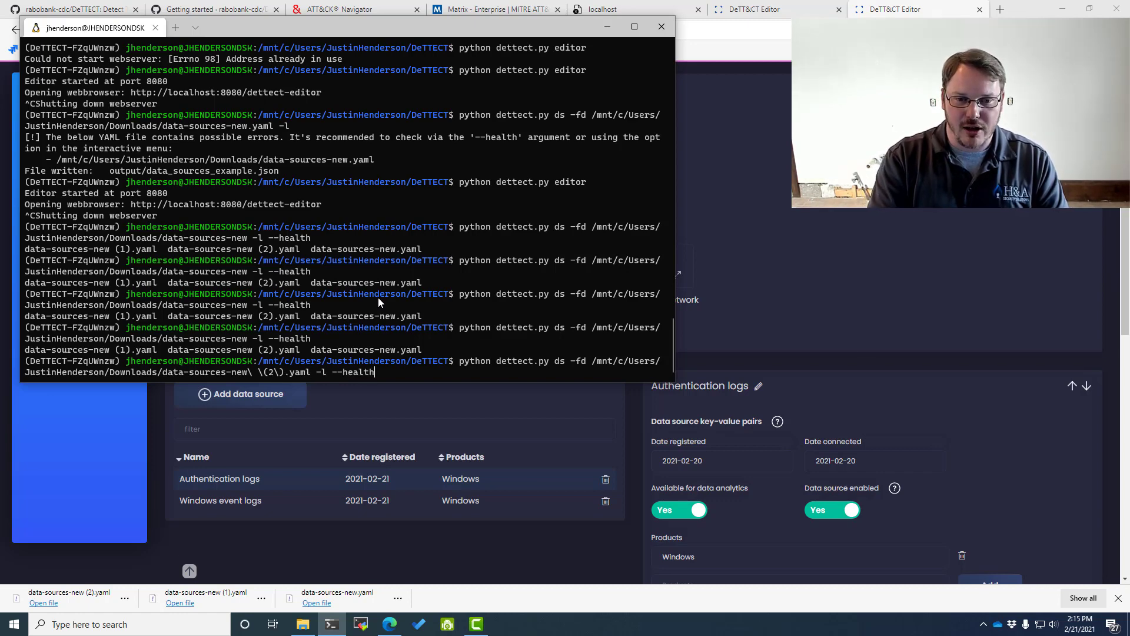
key(Return)
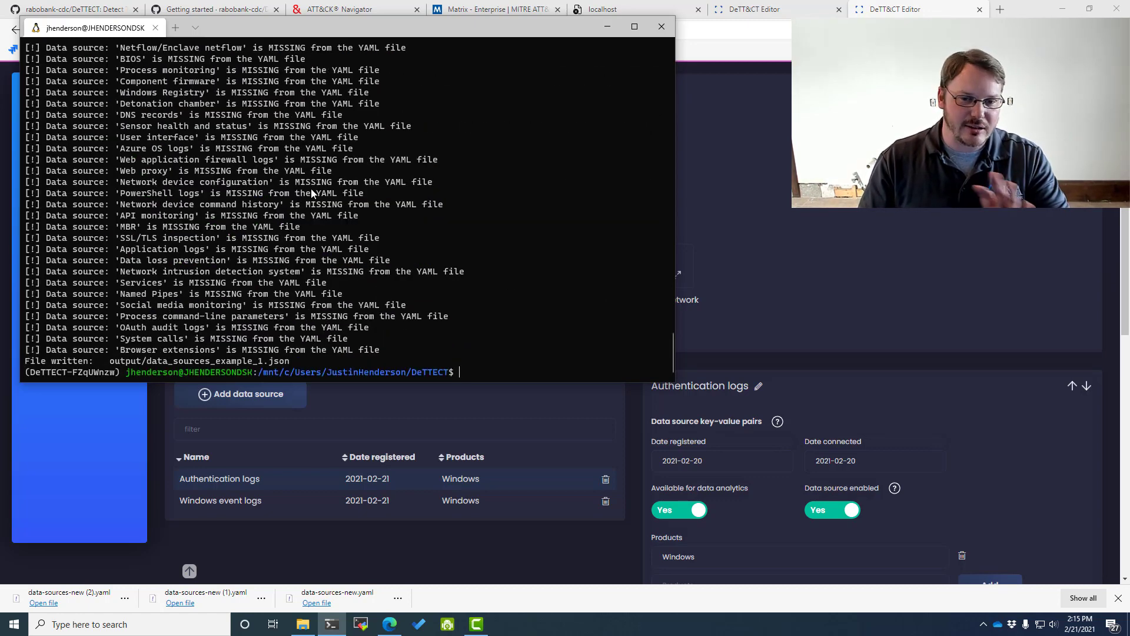
- Upload data_sources_example_1.json as a new layer and view both Data sources example tabs
click(441, 537)
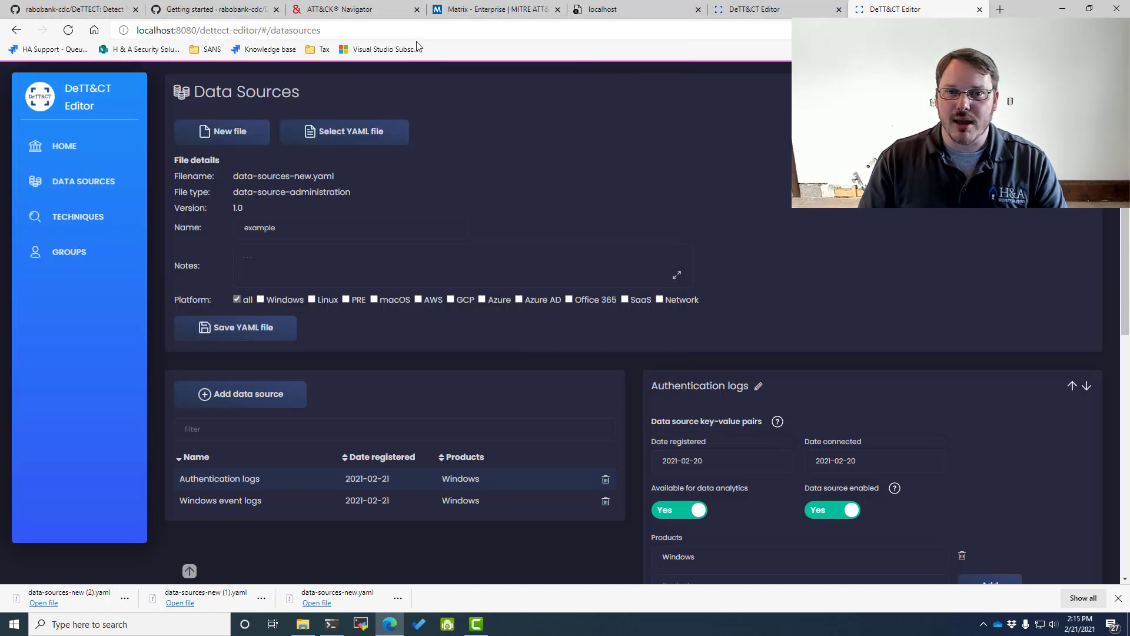
click(365, 18)
click(154, 91)
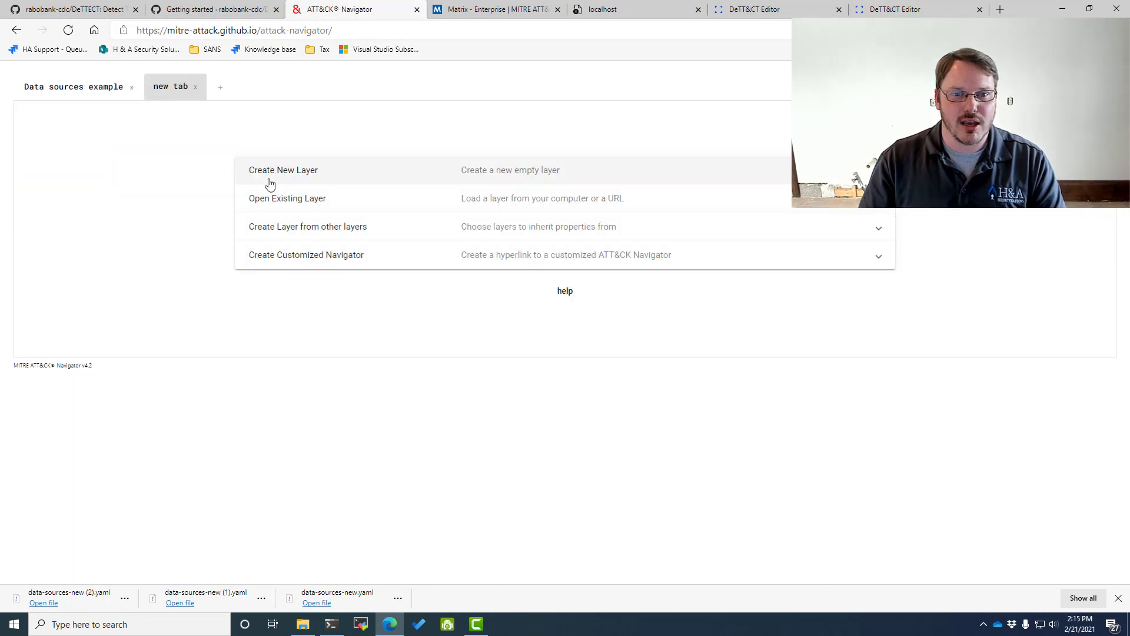
click(295, 200)
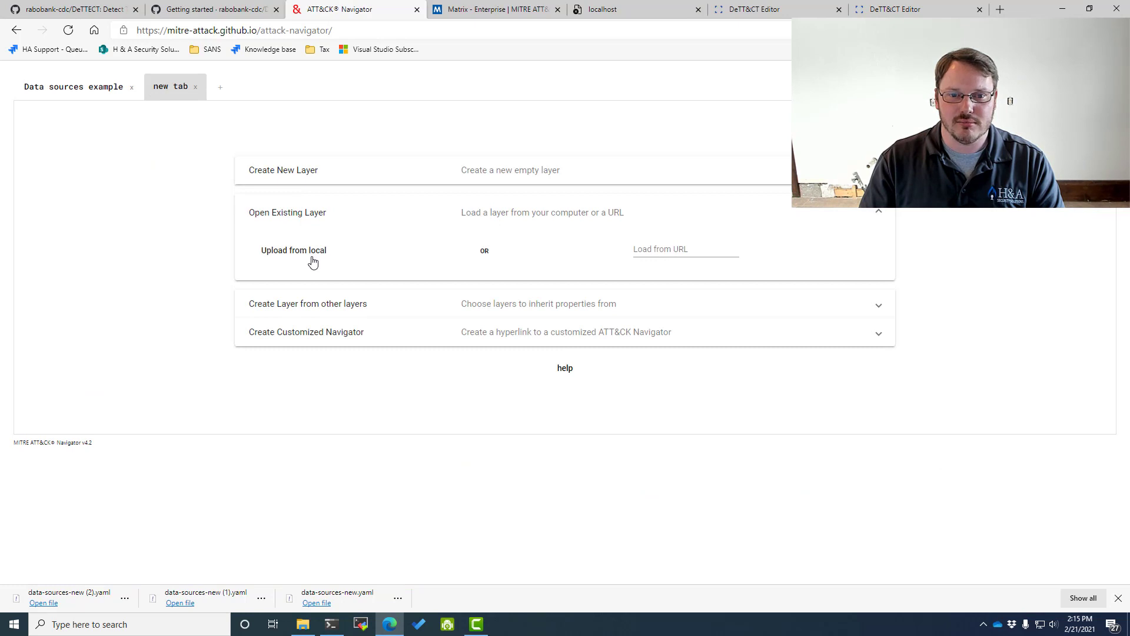
click(310, 258)
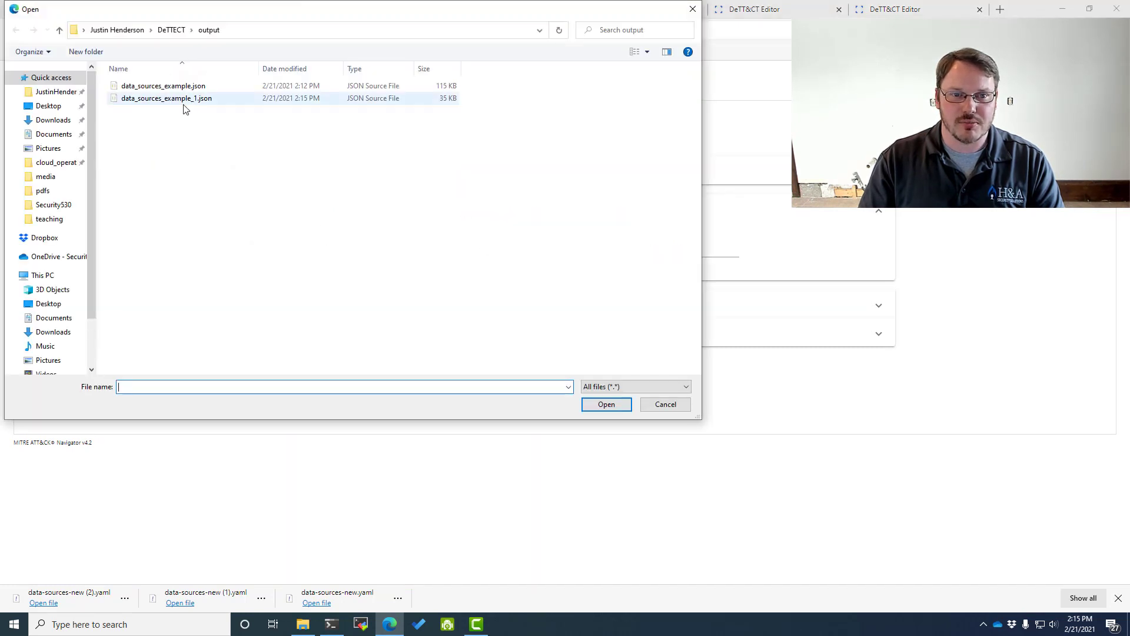
click(184, 99)
click(606, 405)
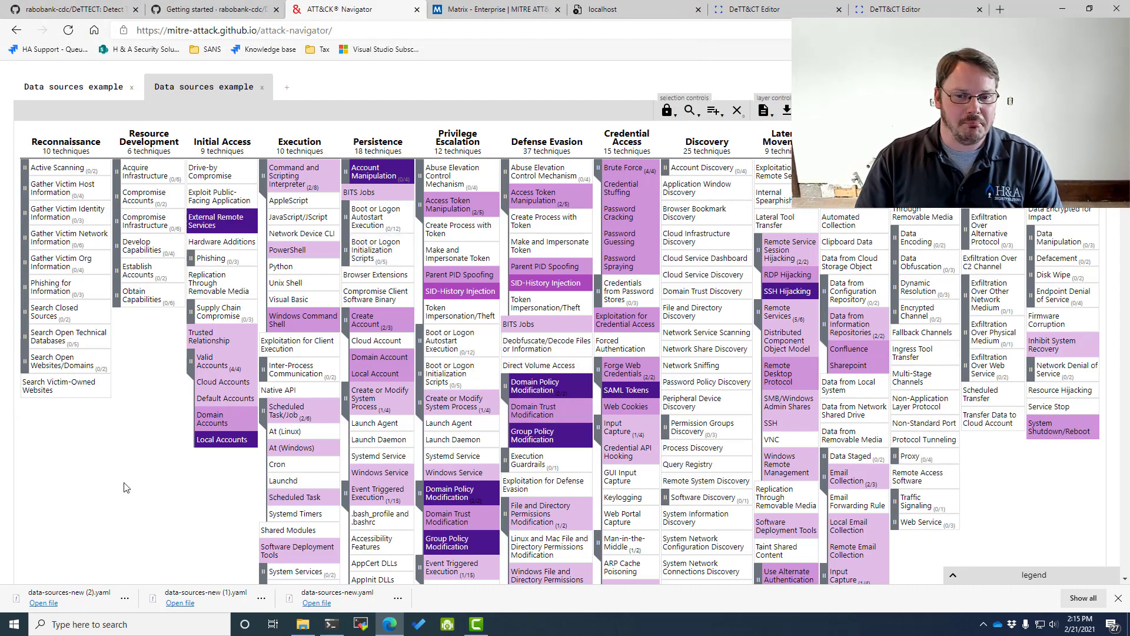
click(97, 95)
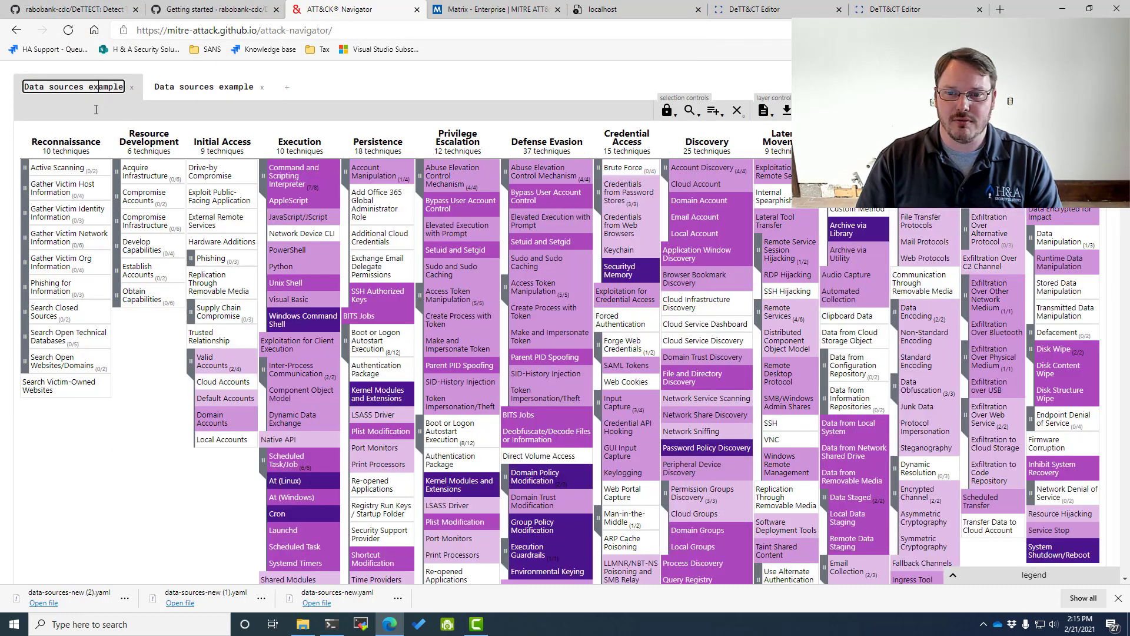
click(198, 93)
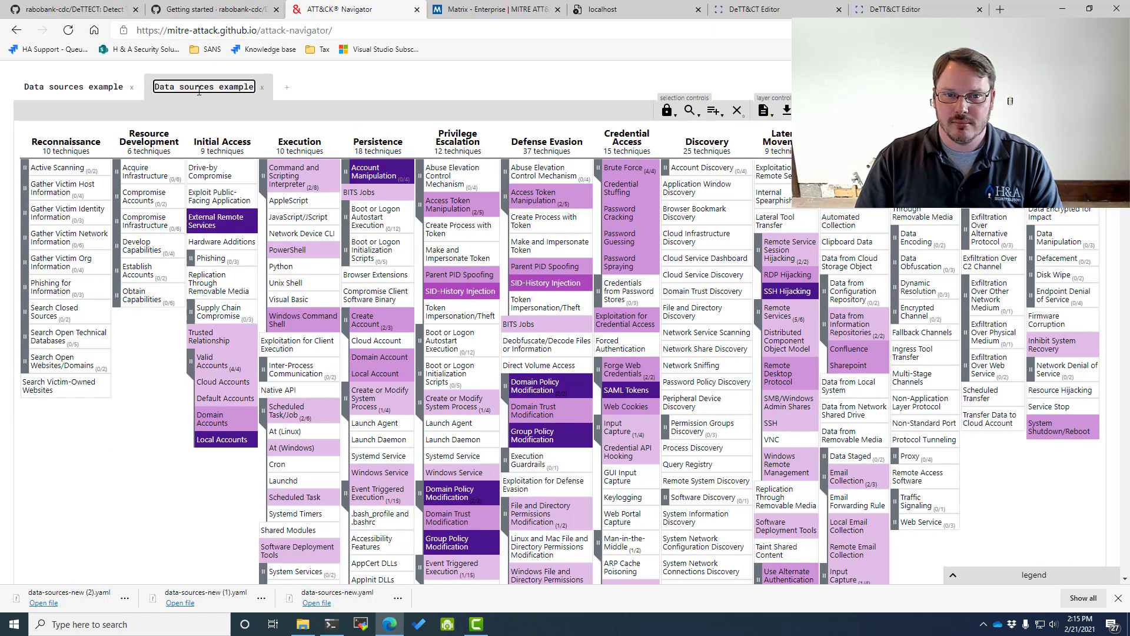
- Select annotated techniques in both data-sources layers, also adding Transfer Data to Cloud Account
right_click(226, 176)
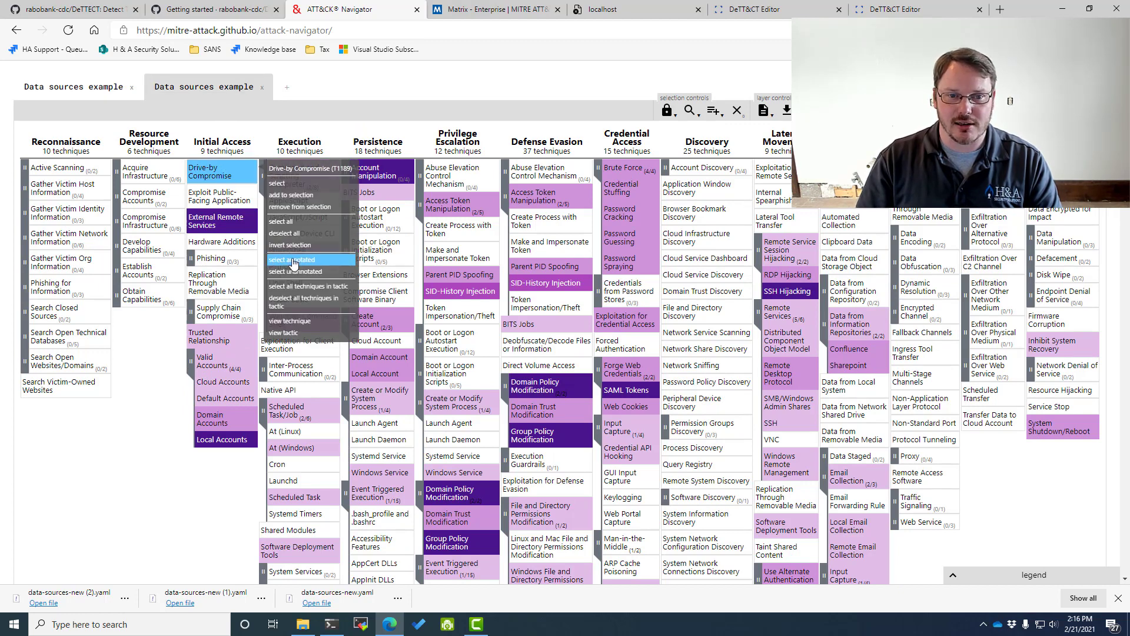
click(294, 260)
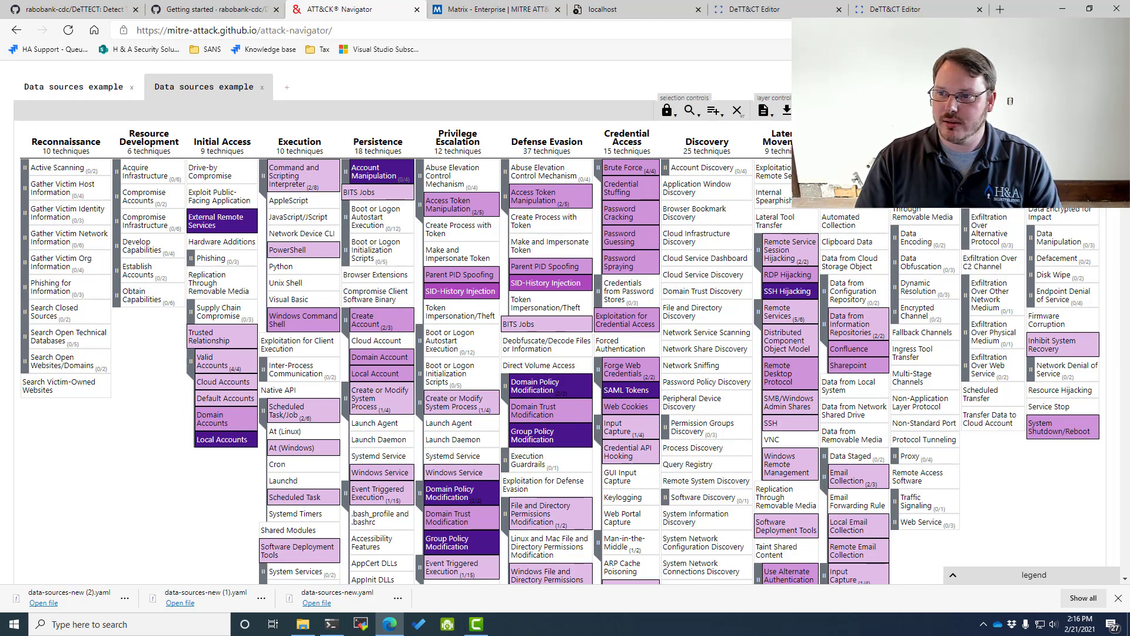
double_click(98, 88)
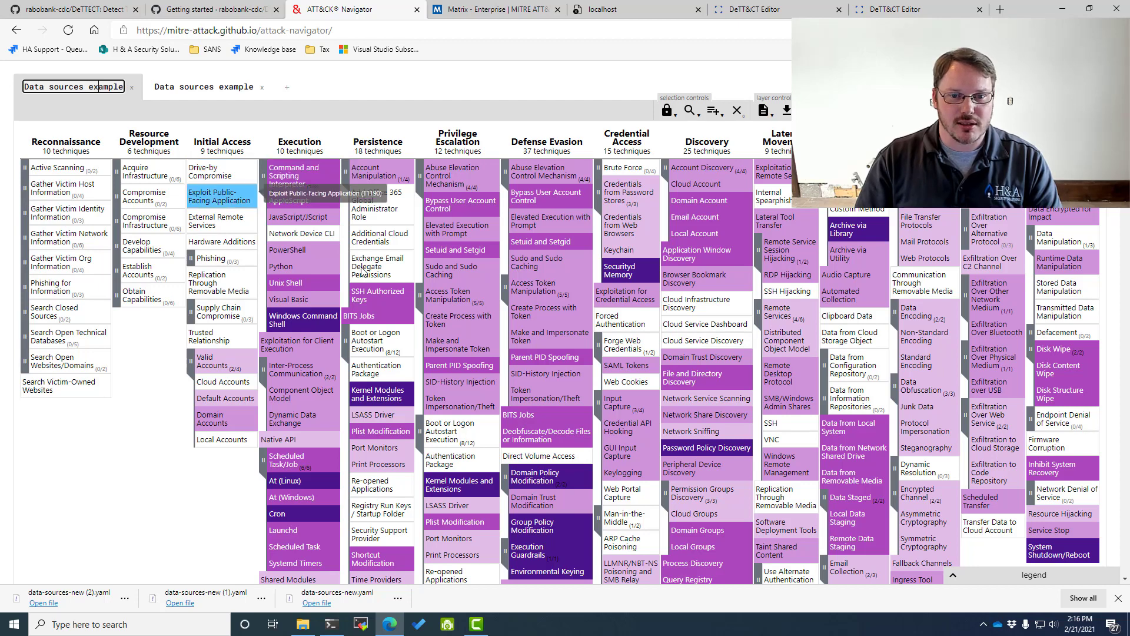
right_click(363, 271)
click(368, 269)
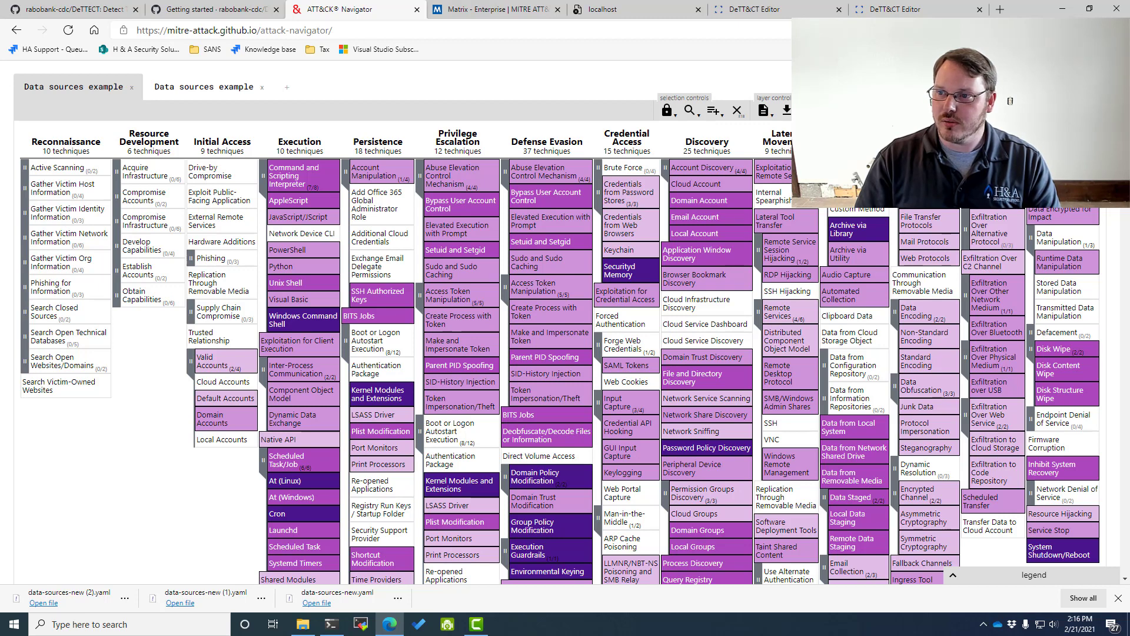
ctrl+click(989, 525)
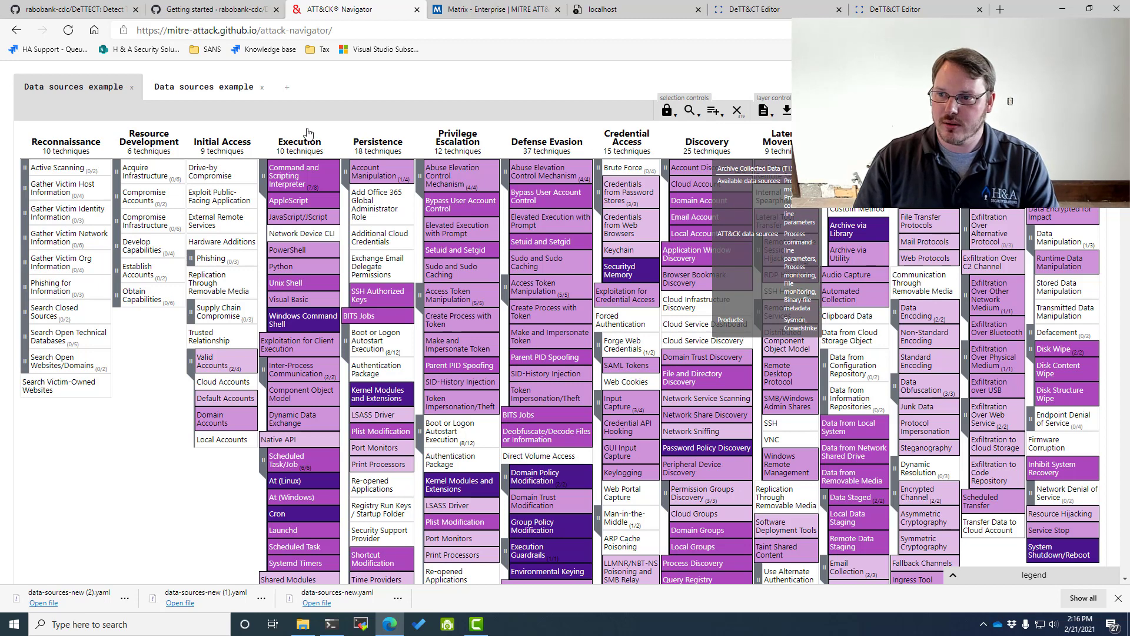
- Create a layer from other layers for Enterprise ATT&CK v8 with score expression 'a and not b'
click(287, 88)
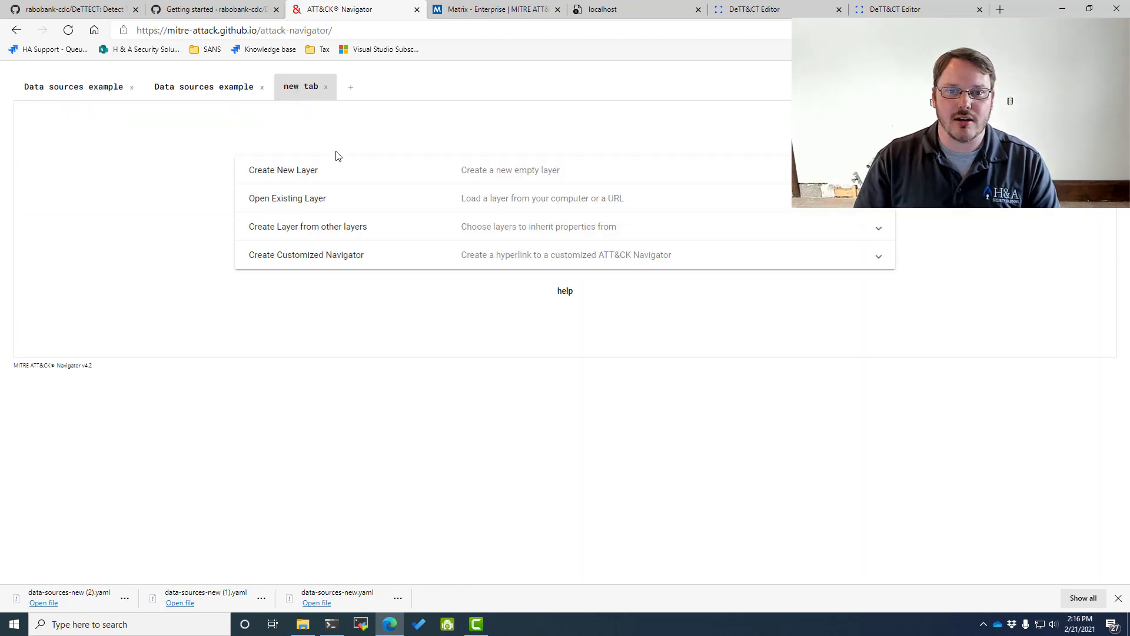
click(340, 226)
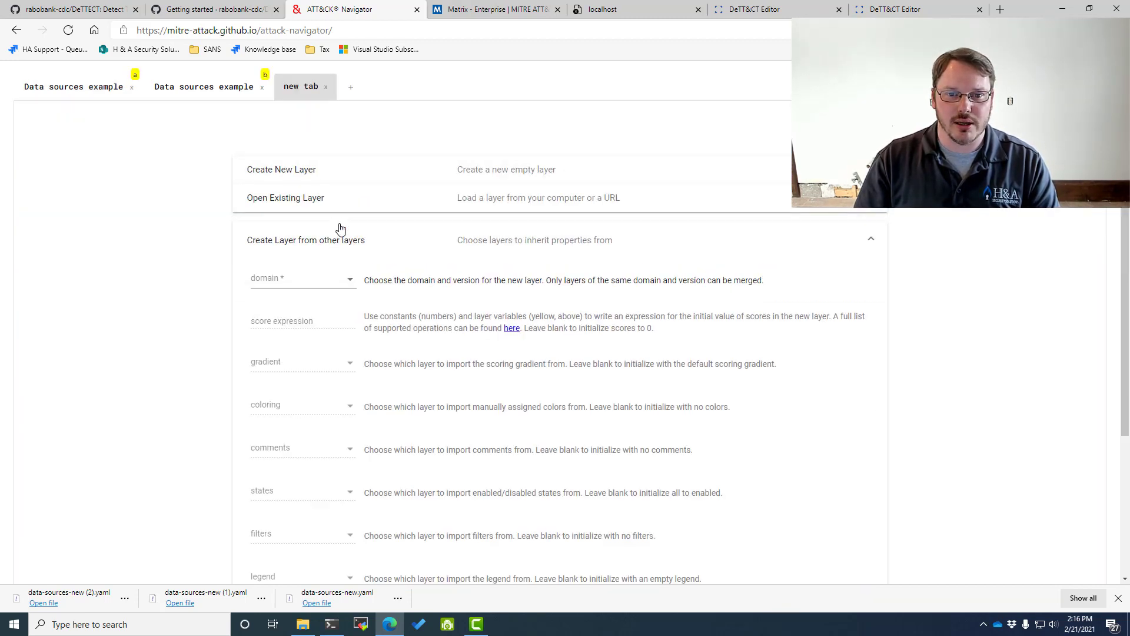
click(278, 285)
click(293, 313)
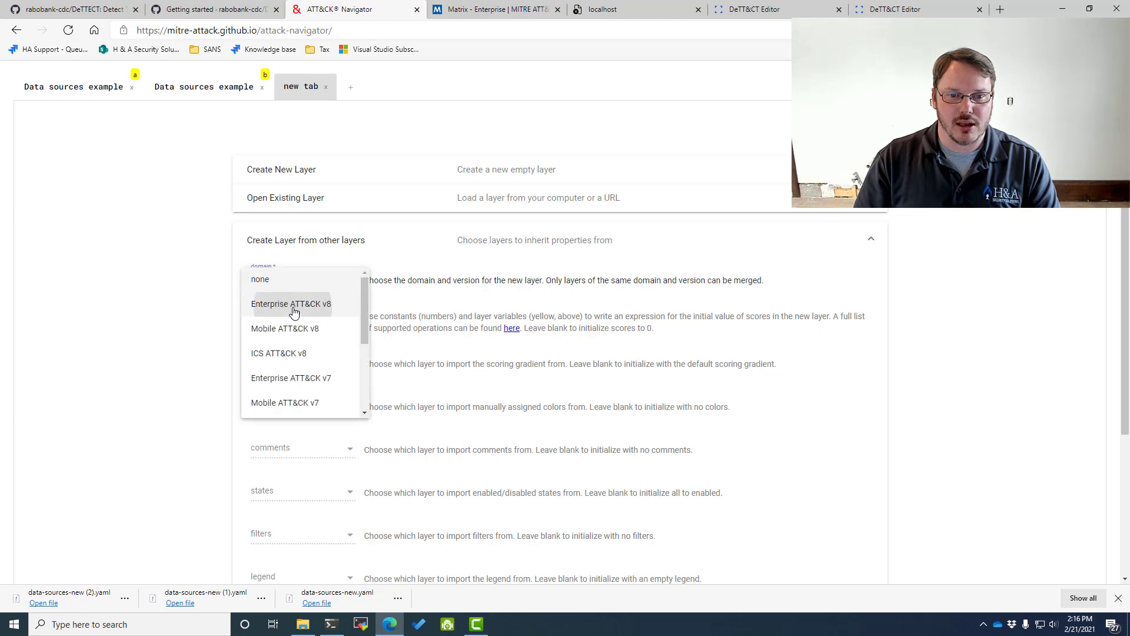
click(270, 327)
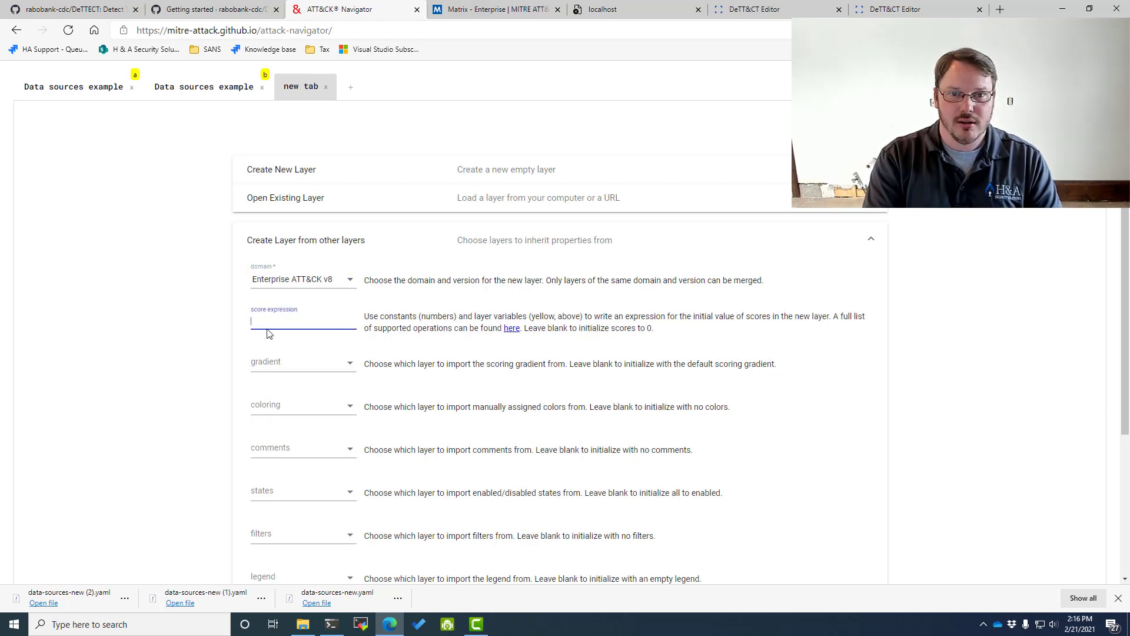
text(a and not b)
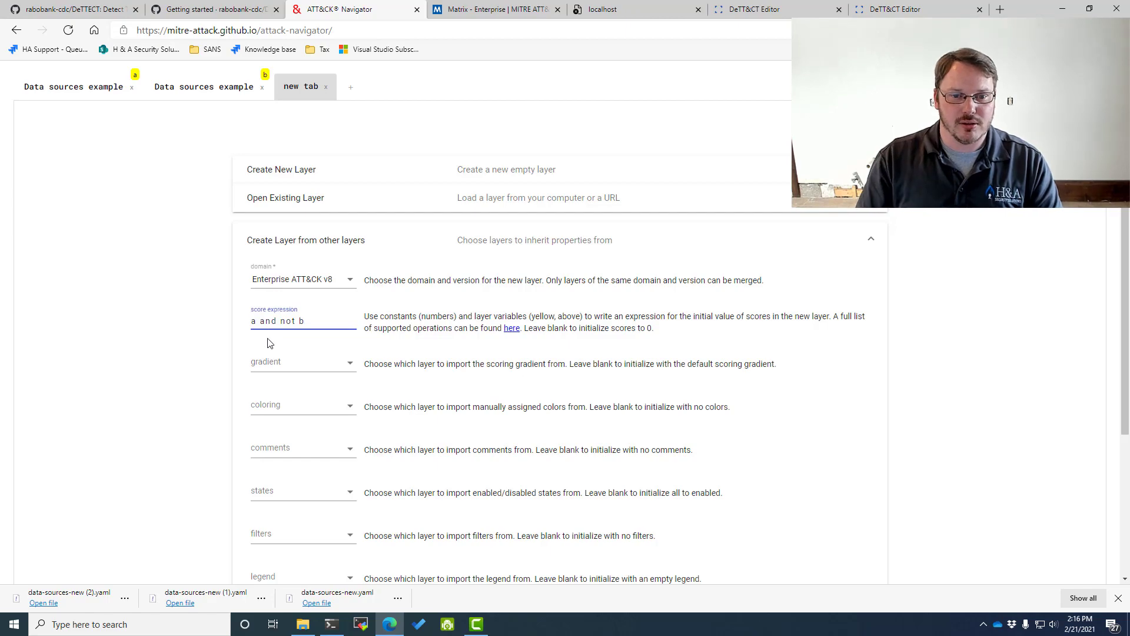
scroll(170, 439, down, 3)
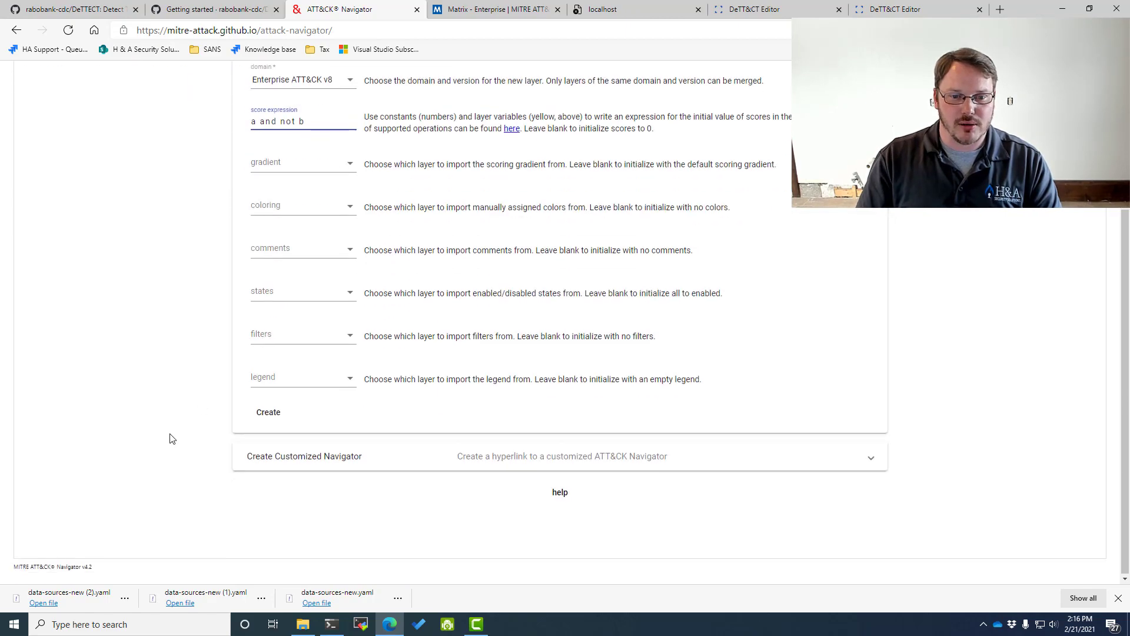
click(266, 413)
scroll(291, 338, up, 8)
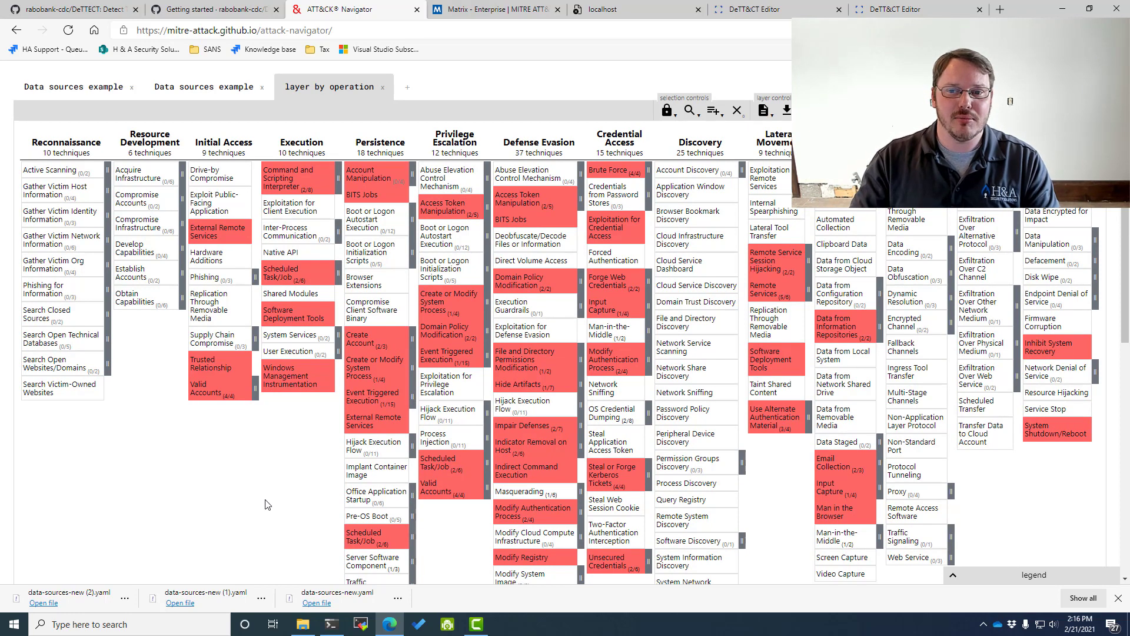
- Compare both data-sources layers and the layer by operation, then close layer by operation
click(82, 86)
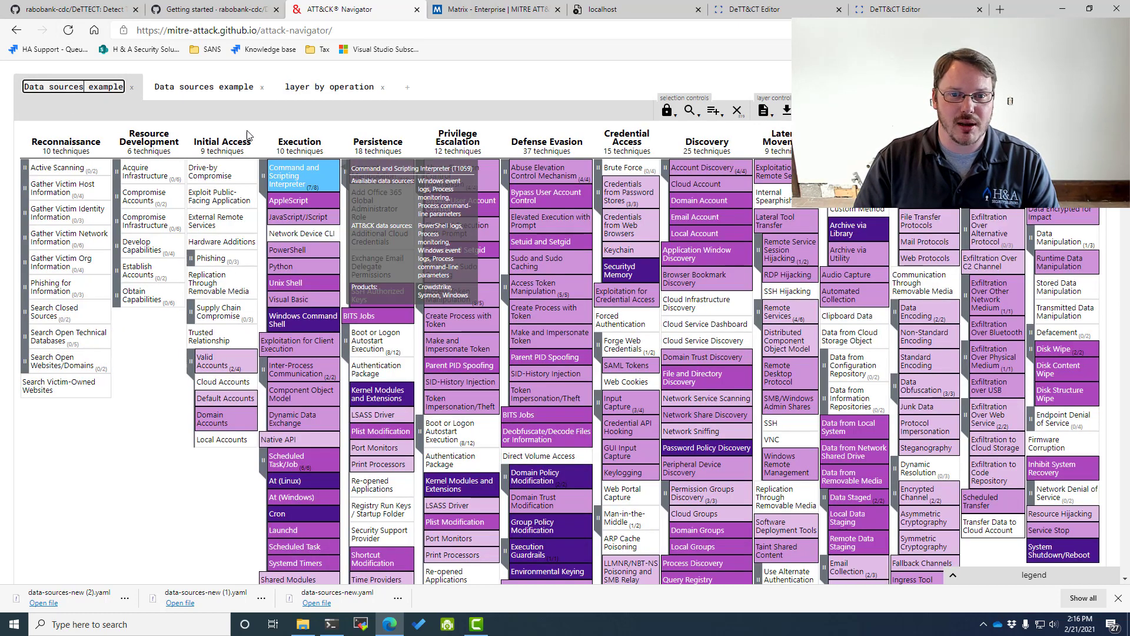
click(213, 87)
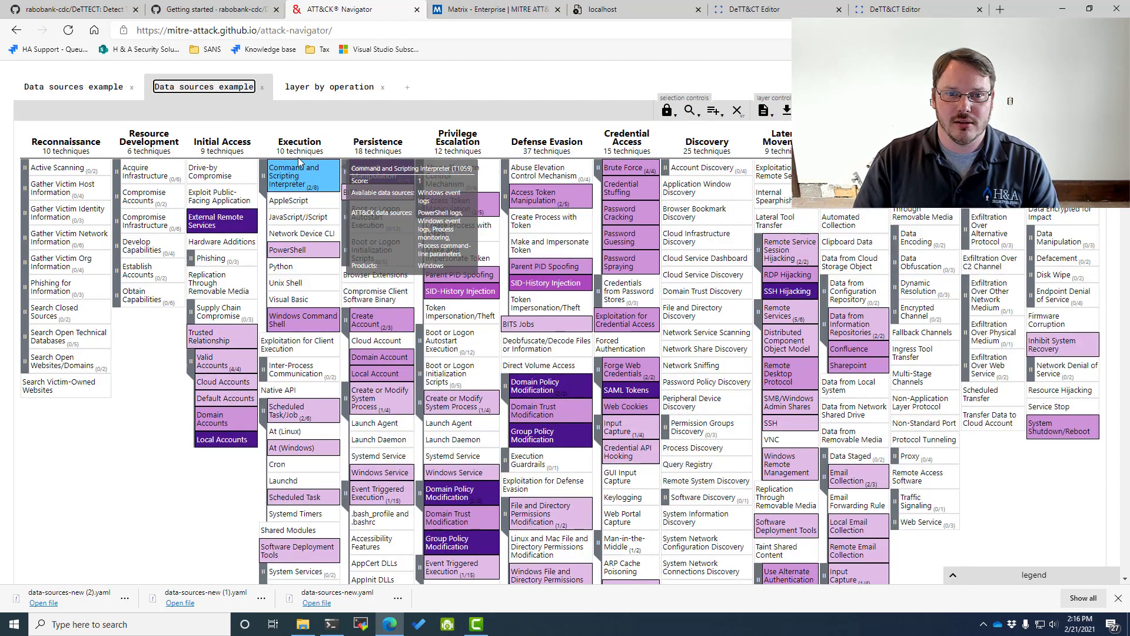
click(347, 177)
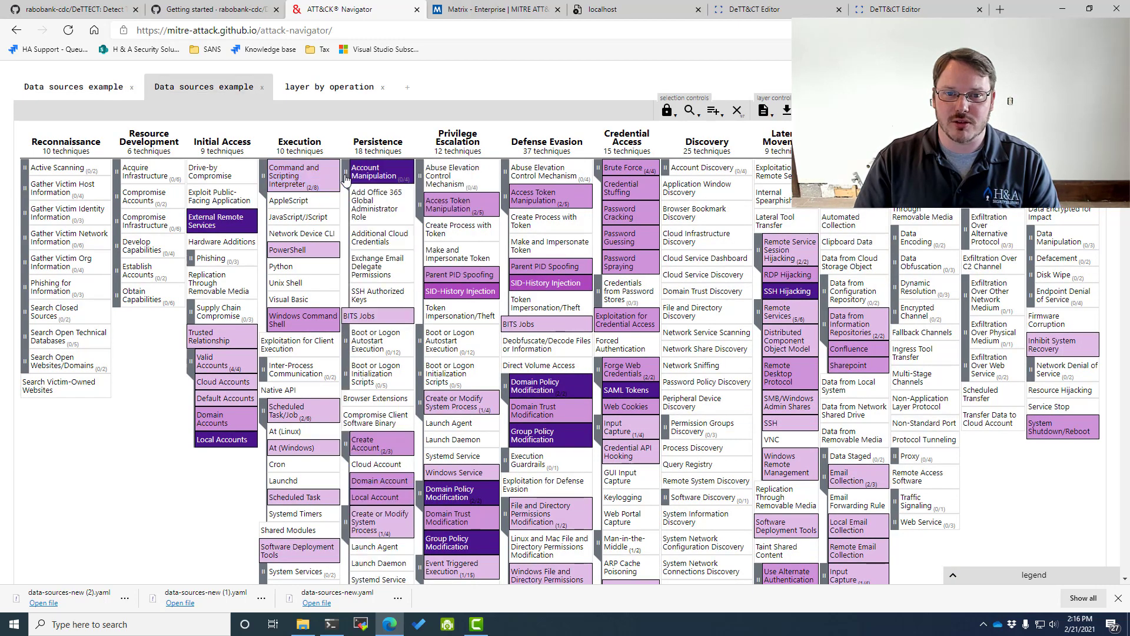
click(343, 88)
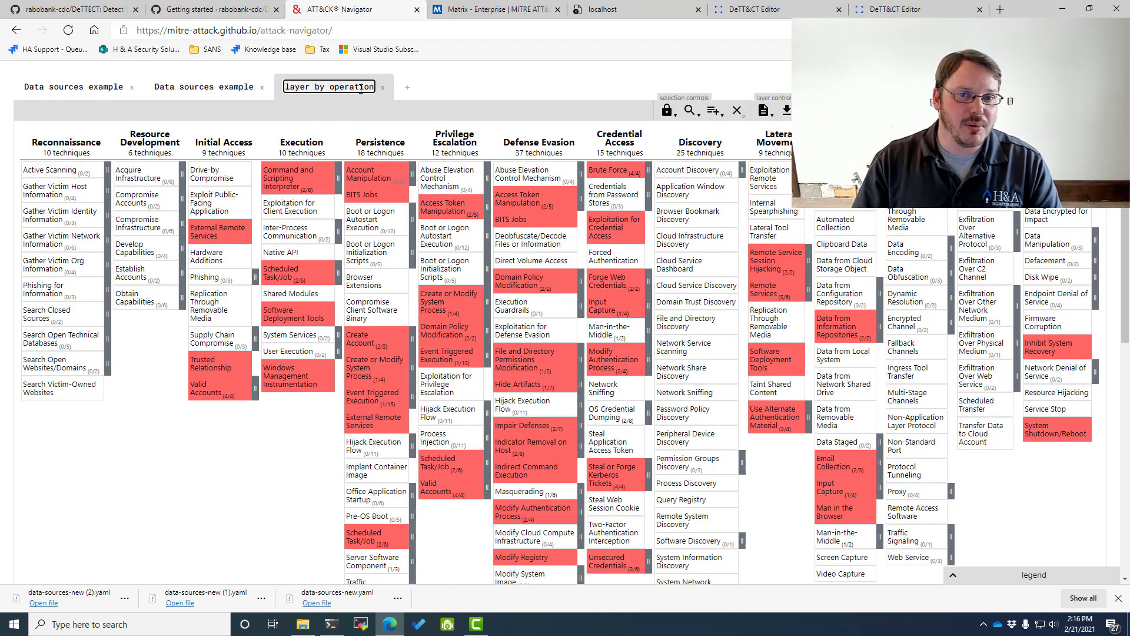
click(381, 90)
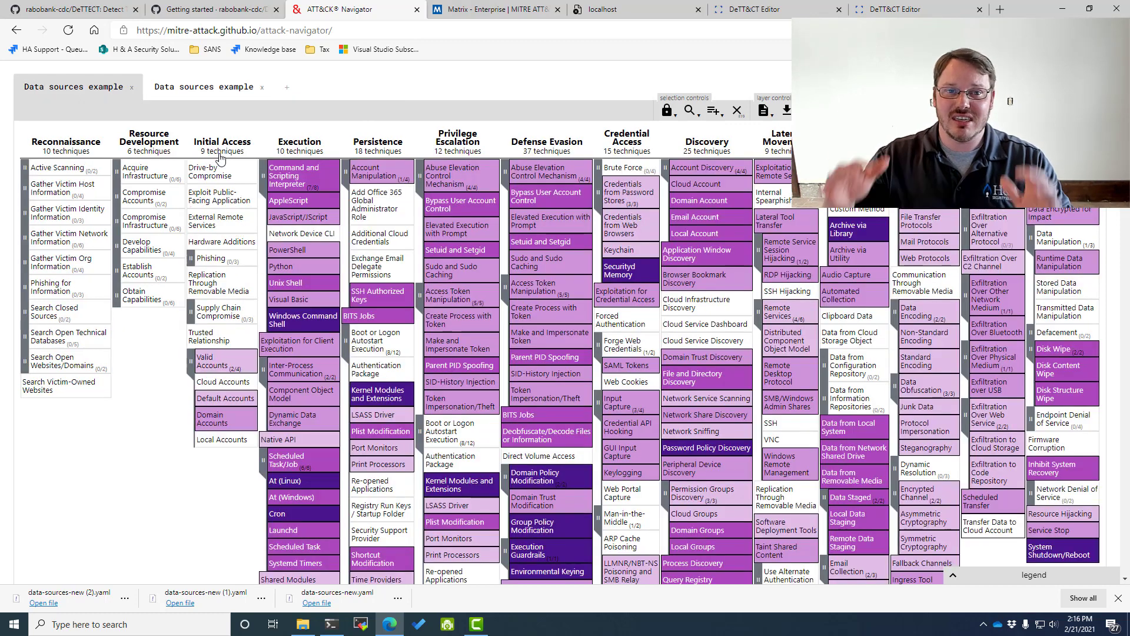